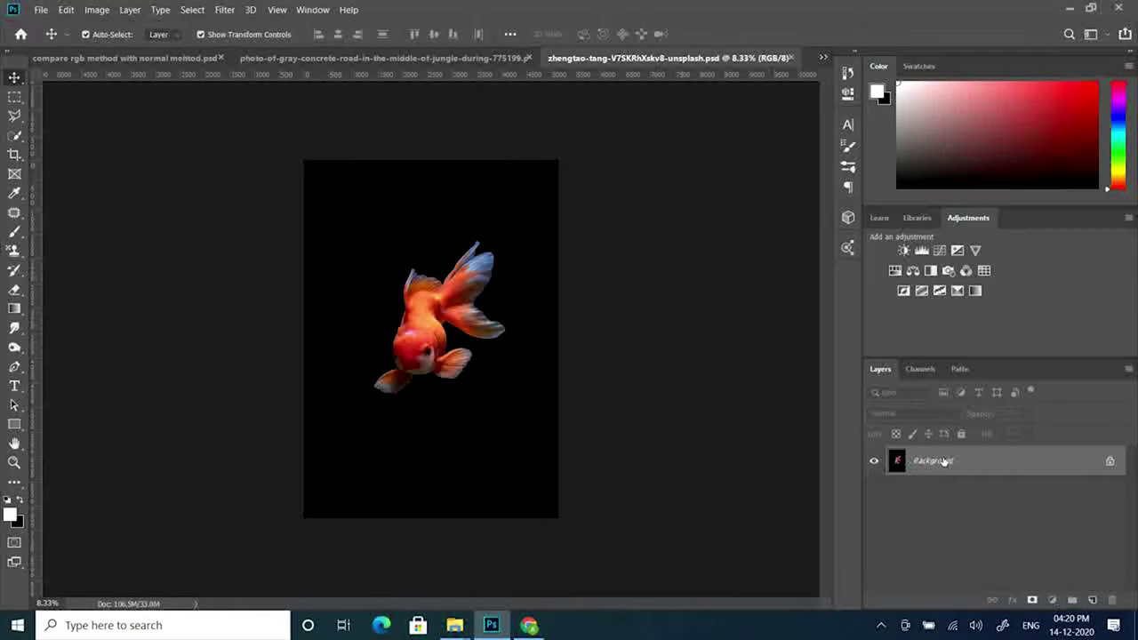
# - Convert the goldfish photo's locked Background into an editable Layer 0 and select it
pyautogui.doubleClick(942, 461)
pyautogui.click(689, 181)
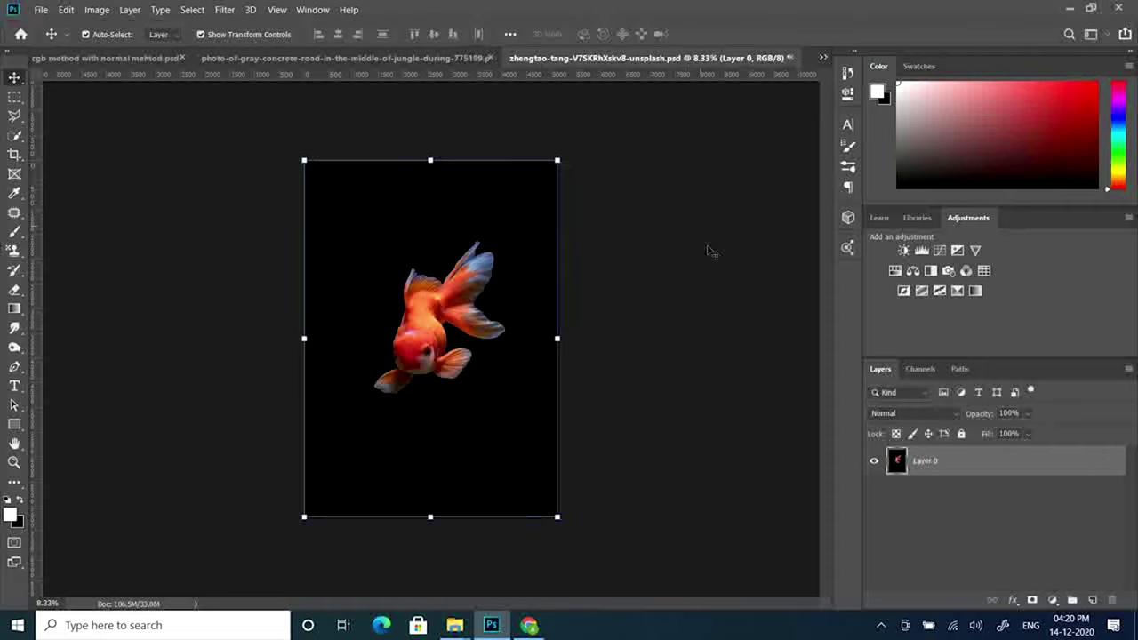
pyautogui.click(471, 58)
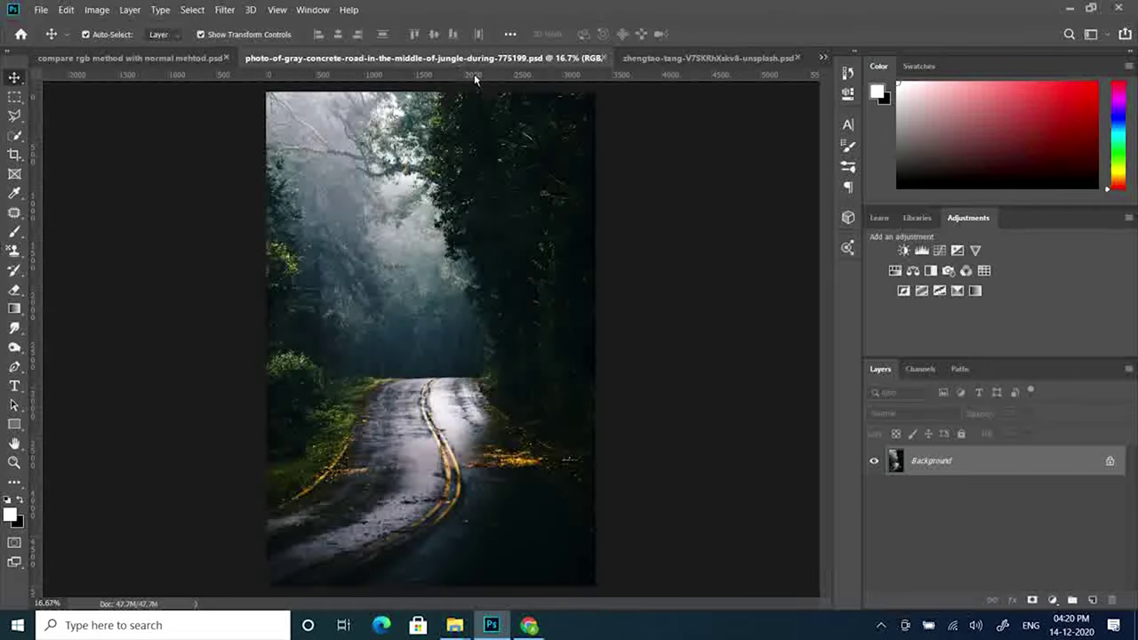
pyautogui.click(685, 57)
pyautogui.click(949, 463)
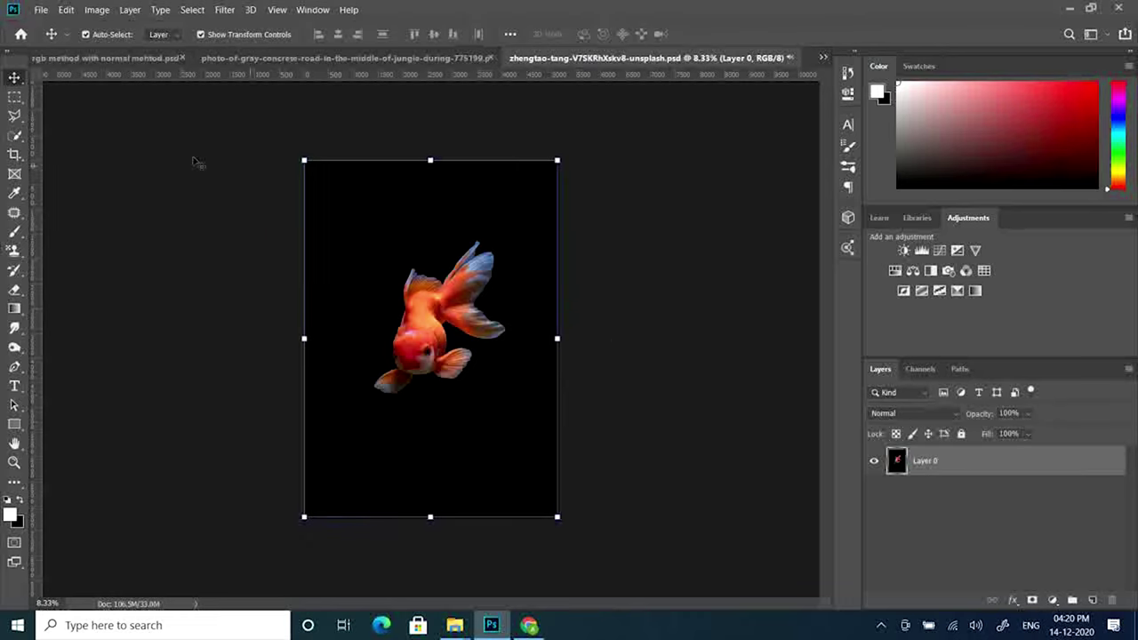
pyautogui.click(16, 138)
pyautogui.click(80, 127)
# - Mask out the black background around the goldfish and open the mask in Select and Mask
pyautogui.moveTo(350, 233)
pyautogui.mouseDown()
pyautogui.moveTo(354, 373)
pyautogui.moveTo(470, 406)
pyautogui.mouseUp()
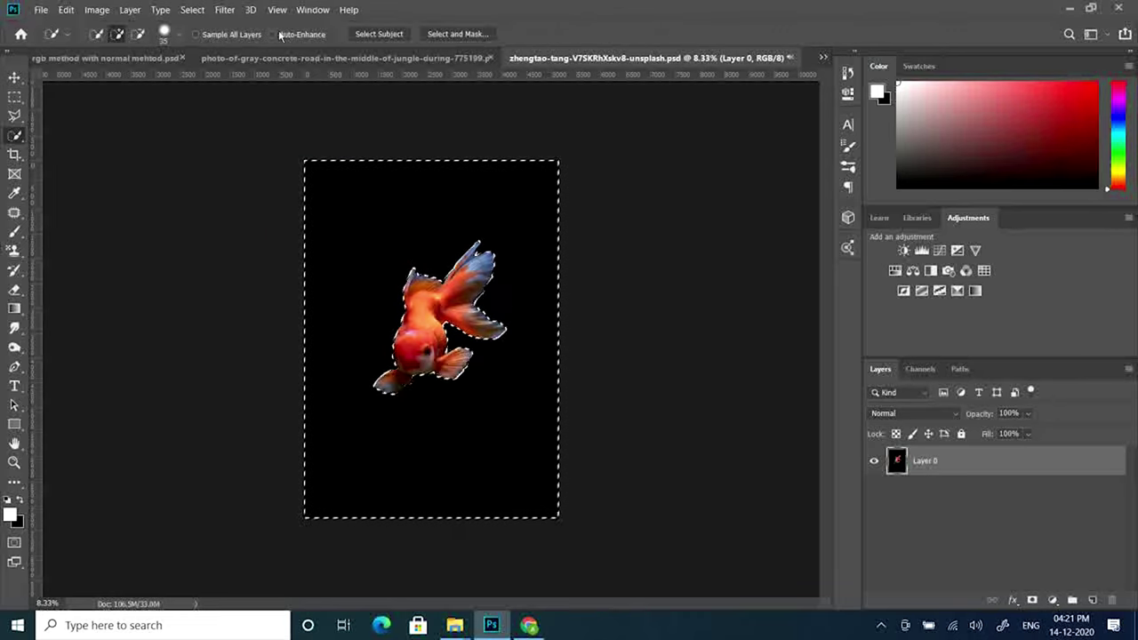
pyautogui.click(194, 9)
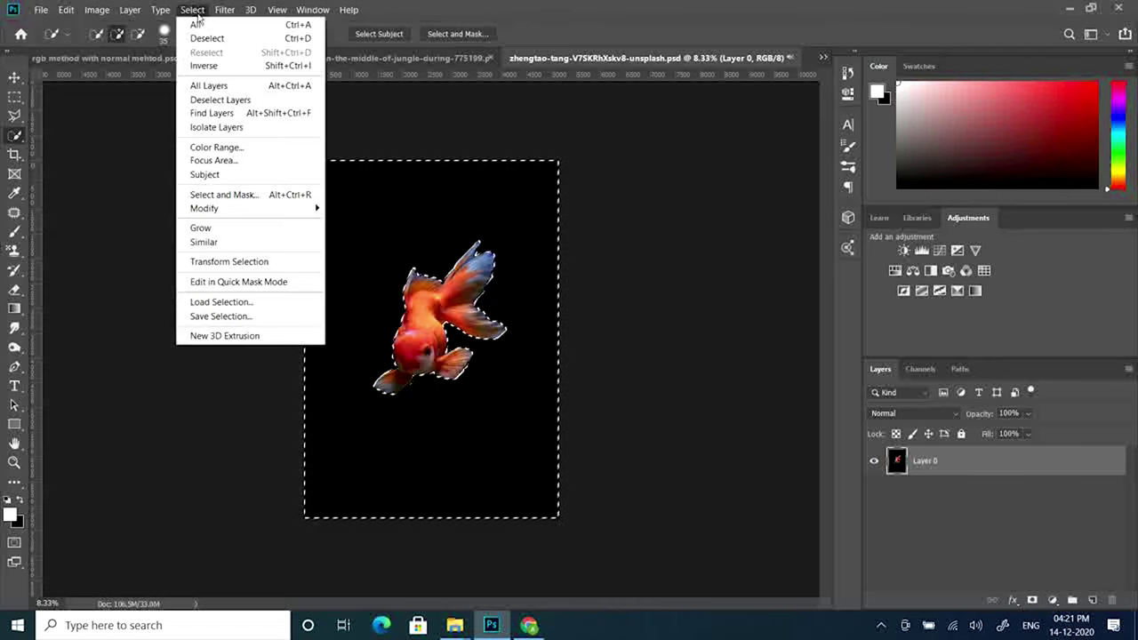
pyautogui.click(226, 64)
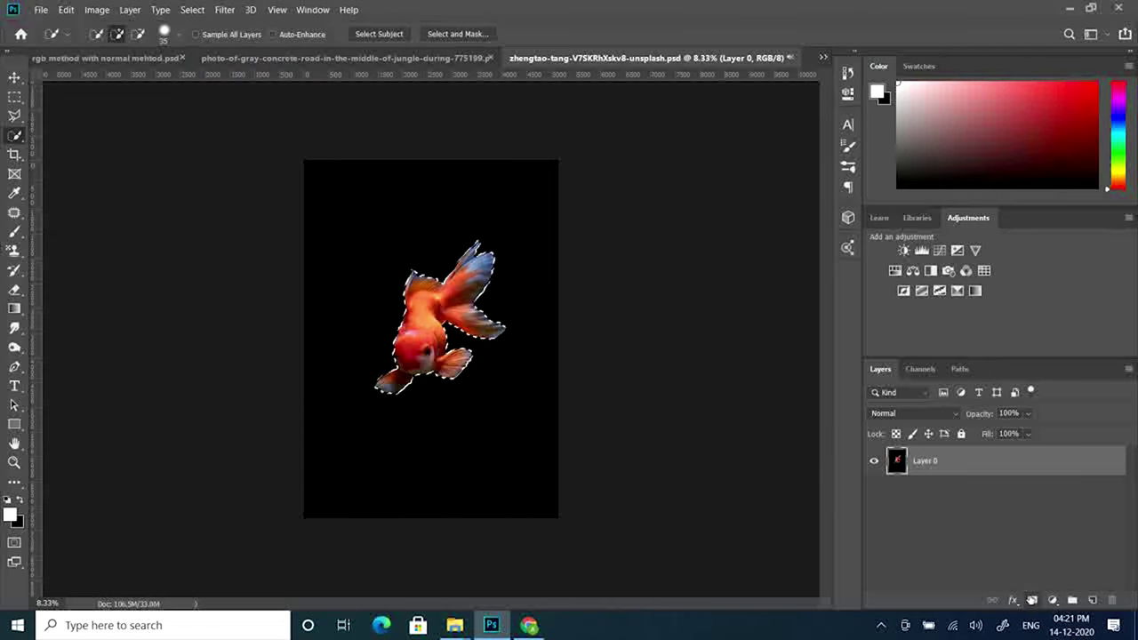
pyautogui.click(1032, 600)
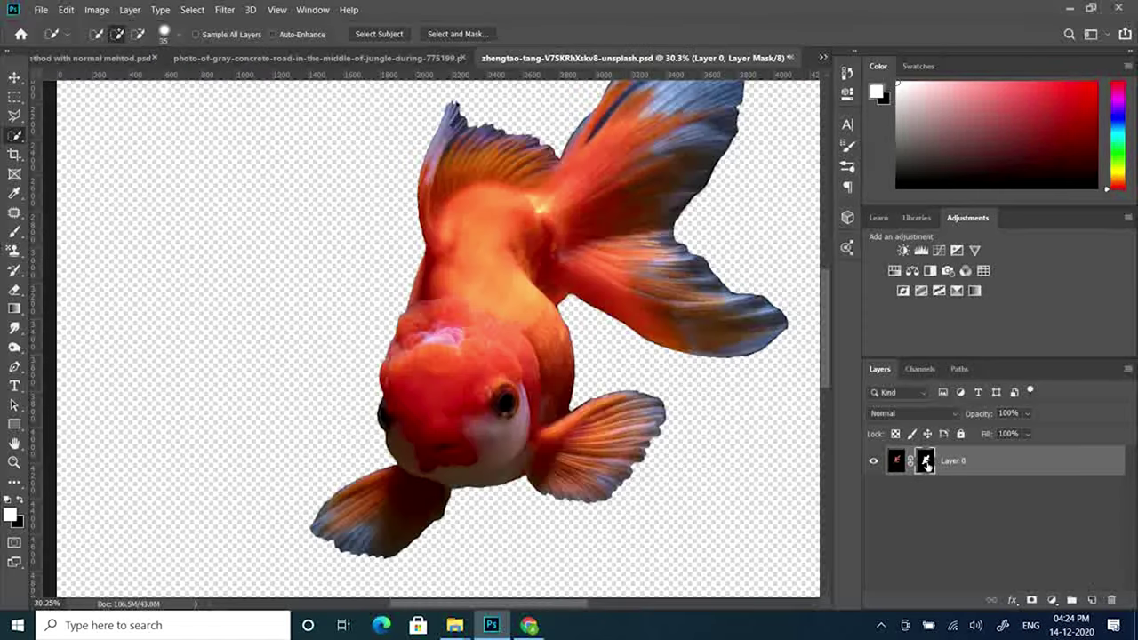
pyautogui.doubleClick(926, 460)
pyautogui.scroll(5, 795, 312)
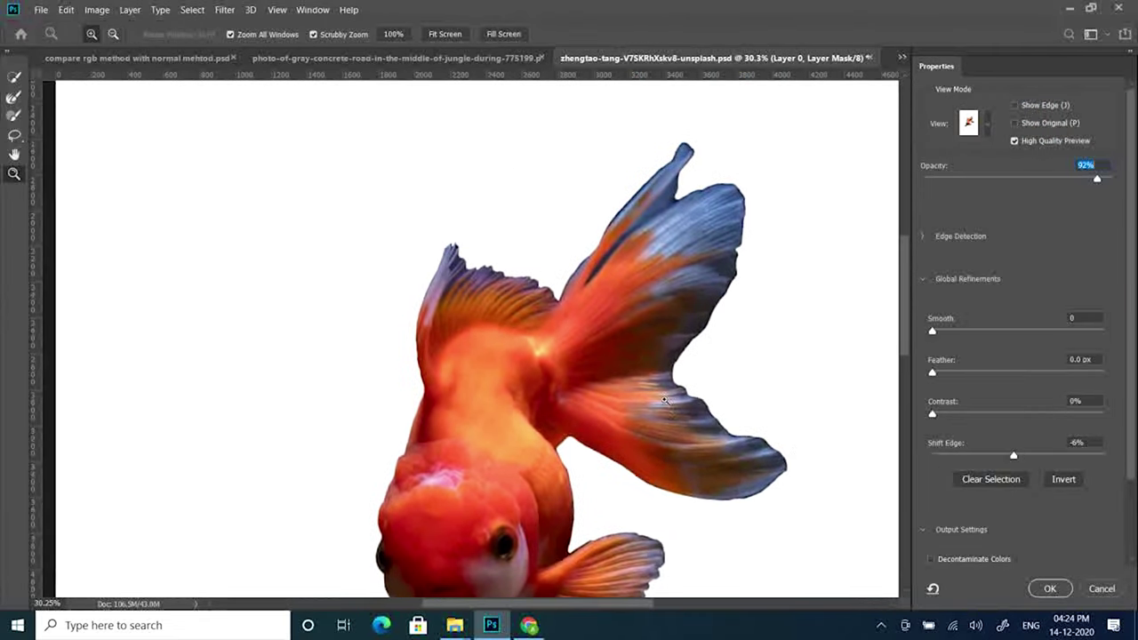
# - Zoom into the upper tail fins and brush their mask edge with the Refine Edge Brush
pyautogui.click(664, 401)
pyautogui.click(664, 400)
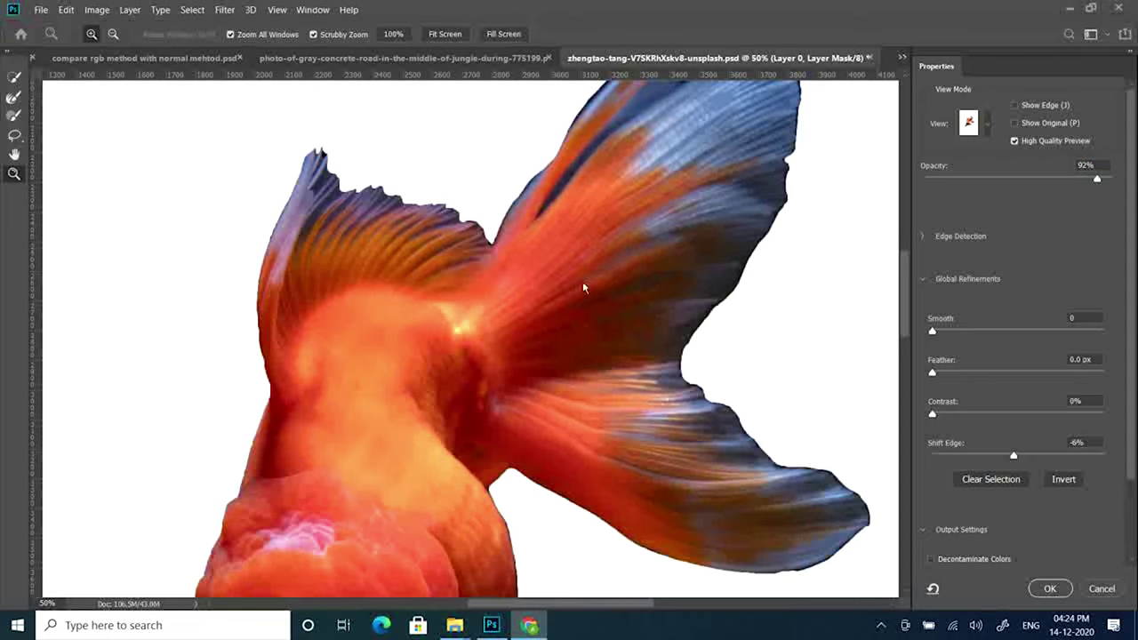
pyautogui.moveTo(579, 297); pyautogui.dragTo(540, 406)
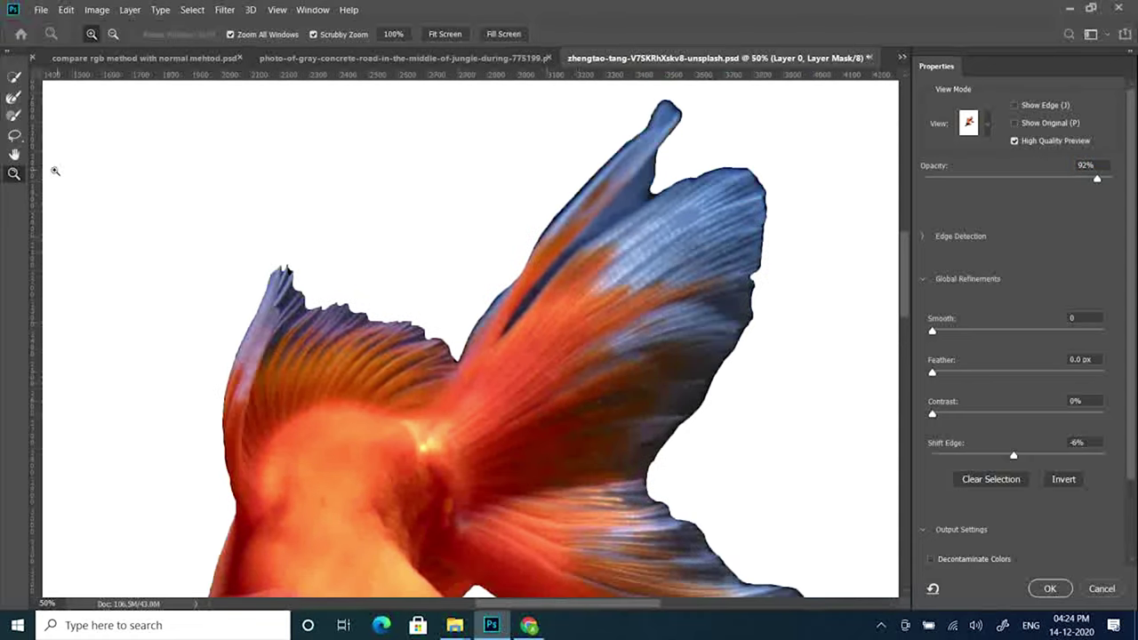
pyautogui.click(12, 99)
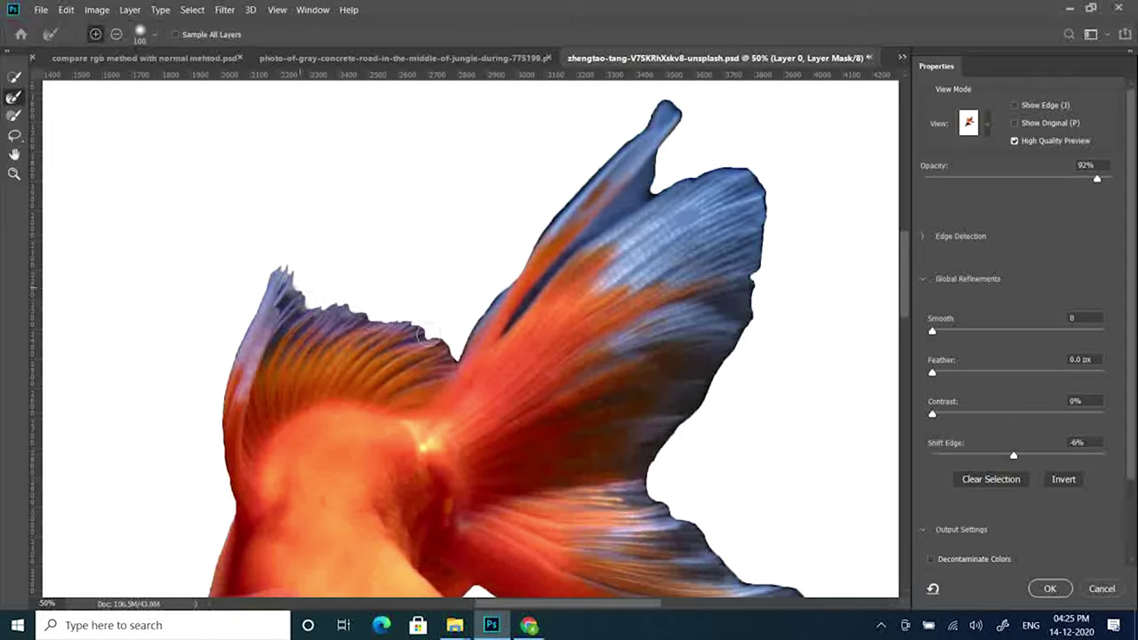
pyautogui.moveTo(427, 336); pyautogui.dragTo(454, 356)
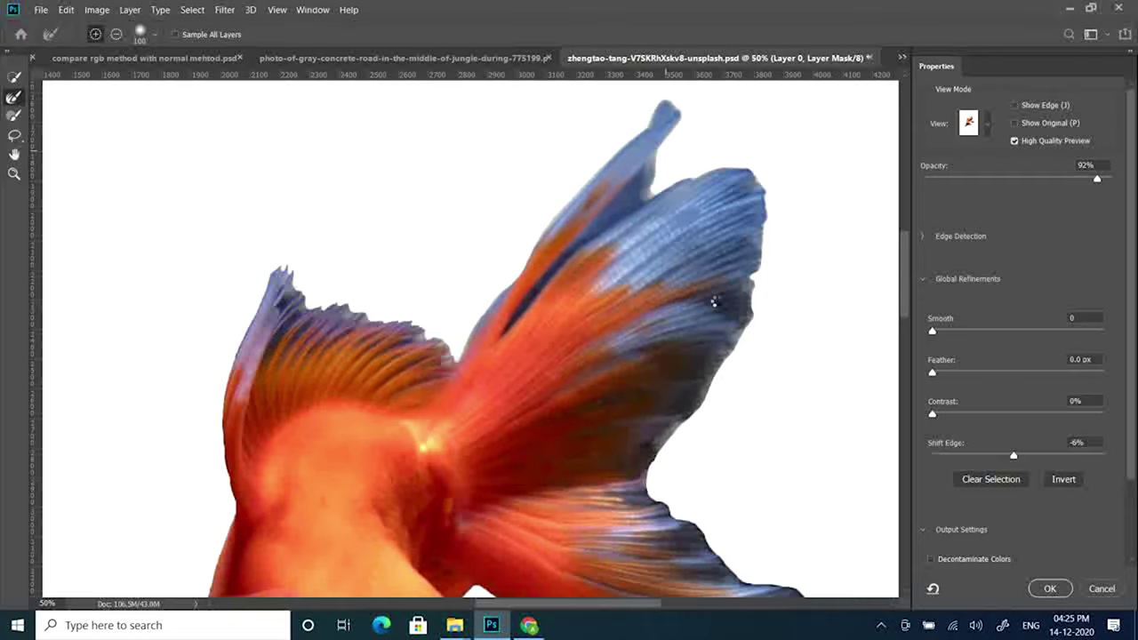
# - Bring the lower tail lobe into view and make the Refine Edge Brush smaller
pyautogui.scroll(-3, 715, 303)
pyautogui.scroll(-3, 716, 300)
pyautogui.scroll(3, 716, 301)
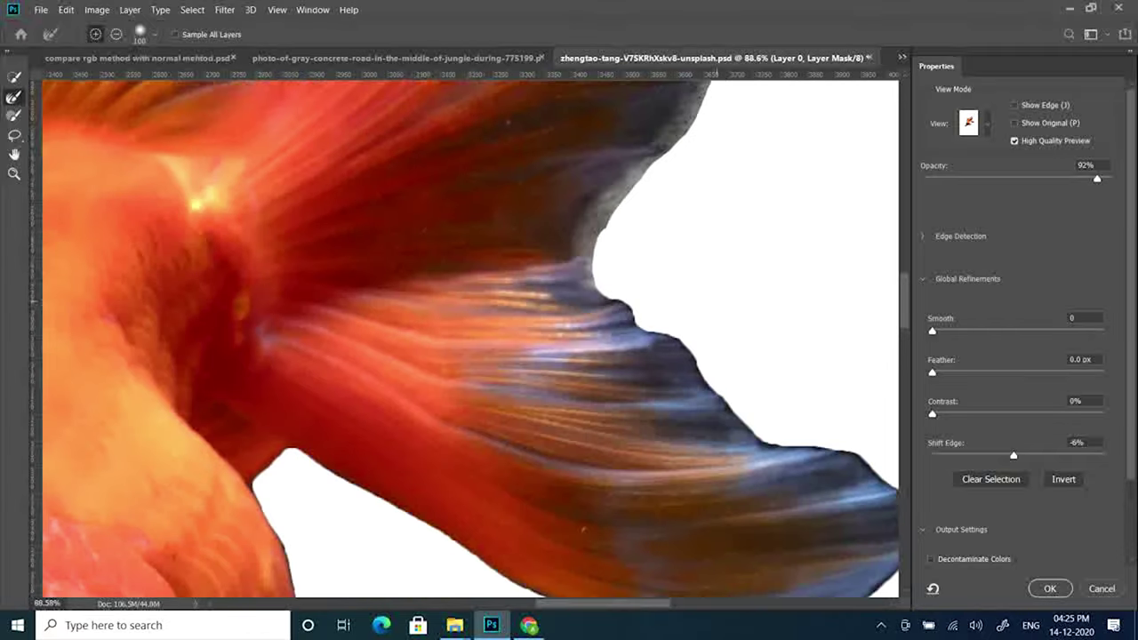
pyautogui.scroll(-2, 716, 300)
pyautogui.hscroll(2, 716, 301)
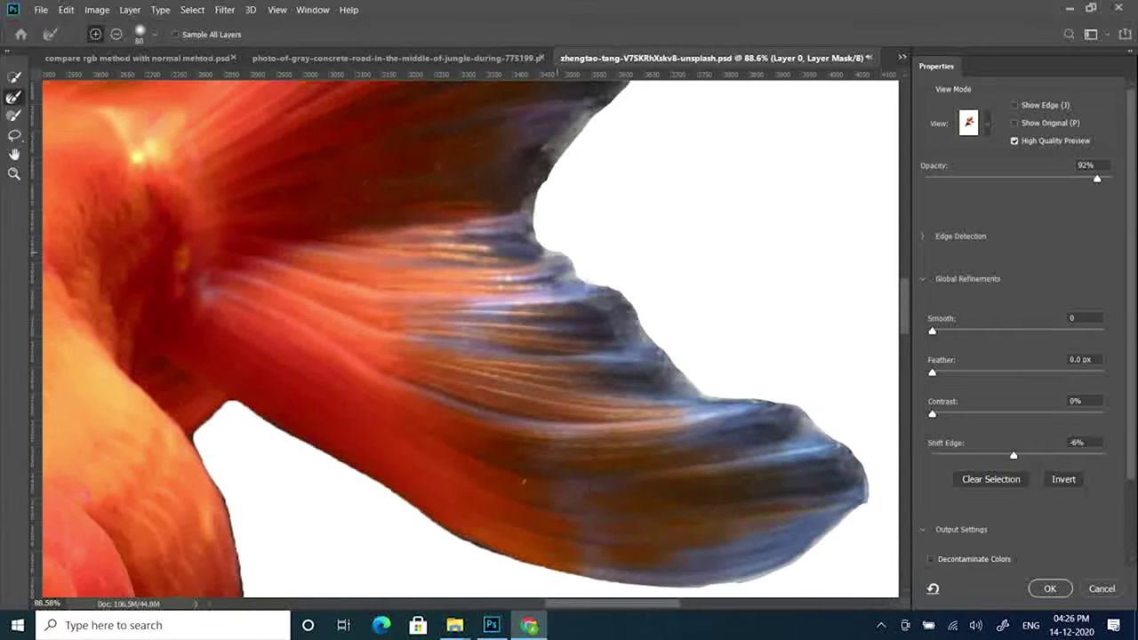
pyautogui.scroll(-5, 384, 480)
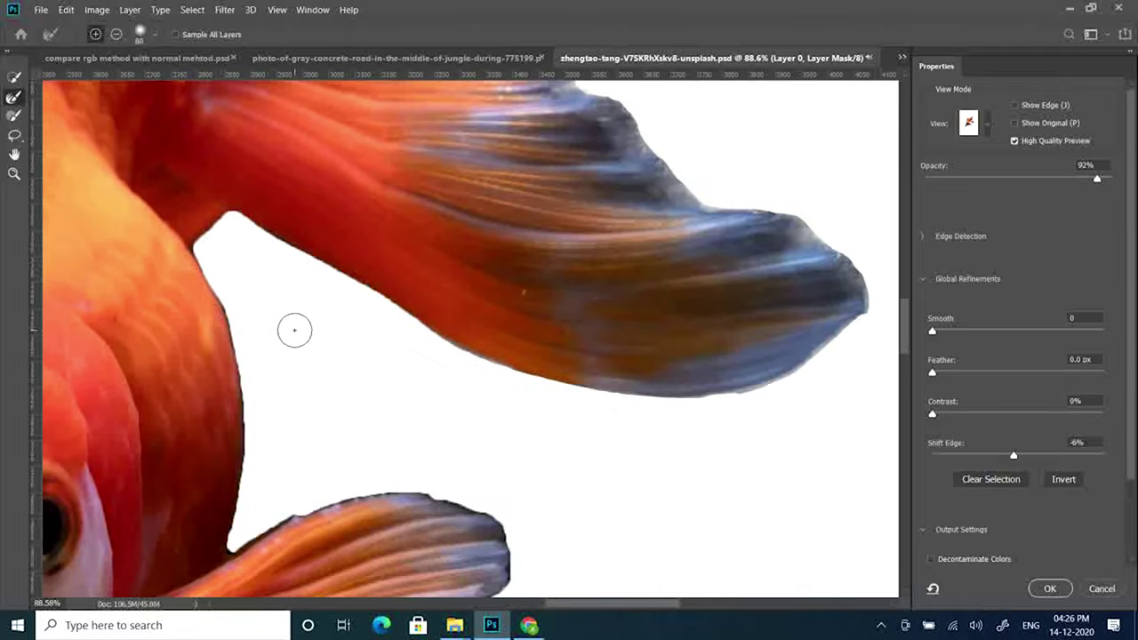
pyautogui.scroll(-3, 251, 356)
pyautogui.scroll(-2, 500, 356)
pyautogui.scroll(1, 500, 356)
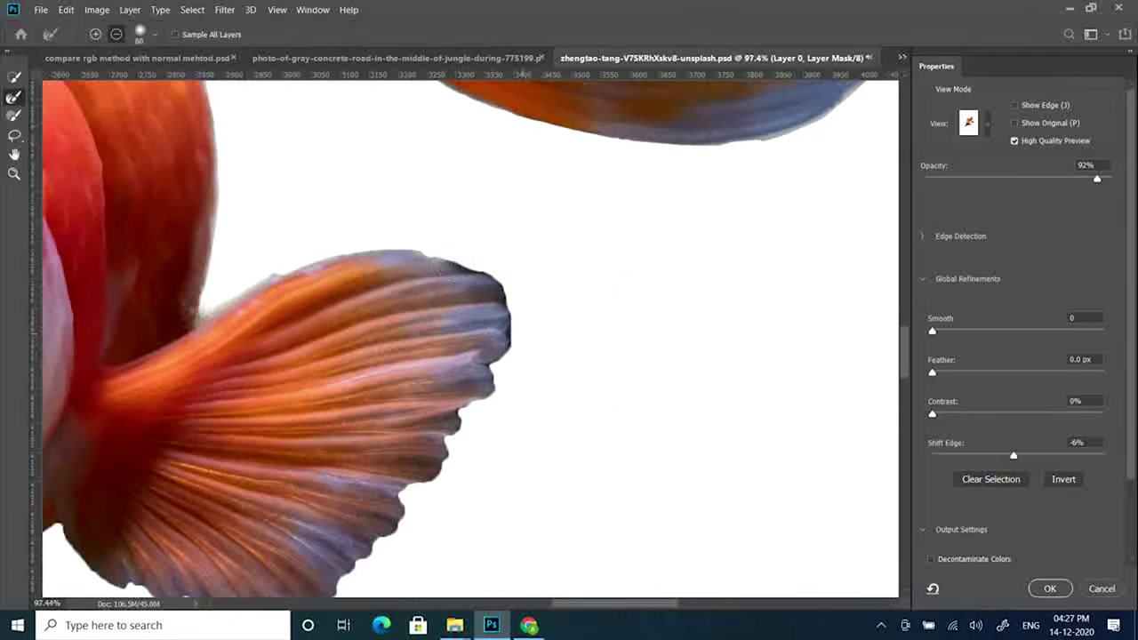
pyautogui.press('[')
pyautogui.press('[')
pyautogui.press('[')
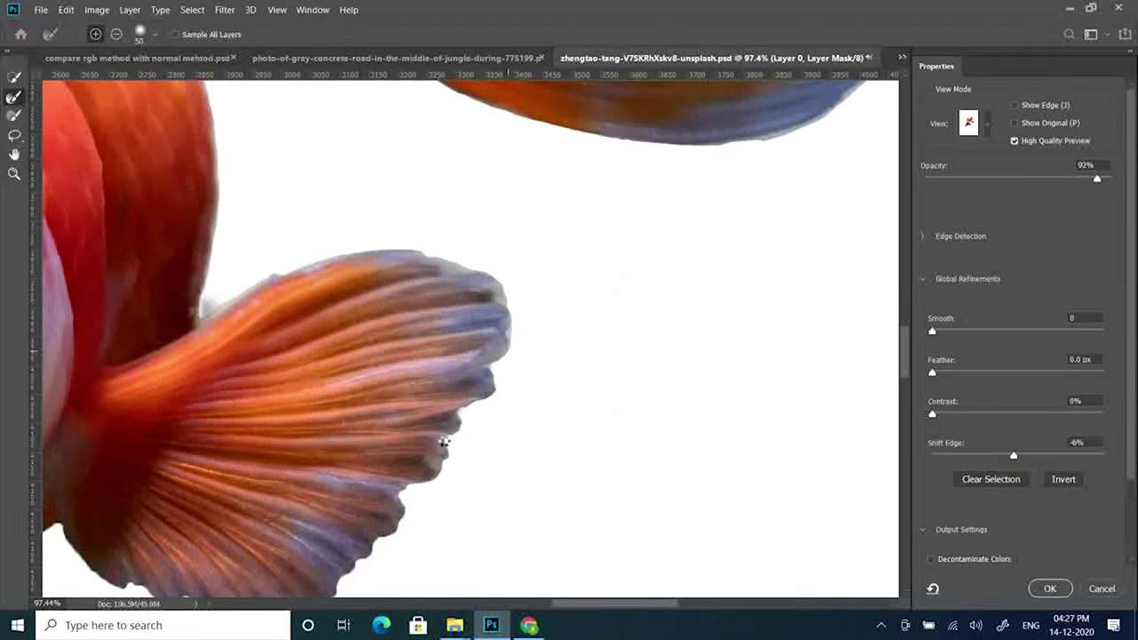
# - Refine the side fin's mask edge and set Shift Edge to 0%
pyautogui.scroll(-3, 441, 438)
pyautogui.scroll(1, 299, 447)
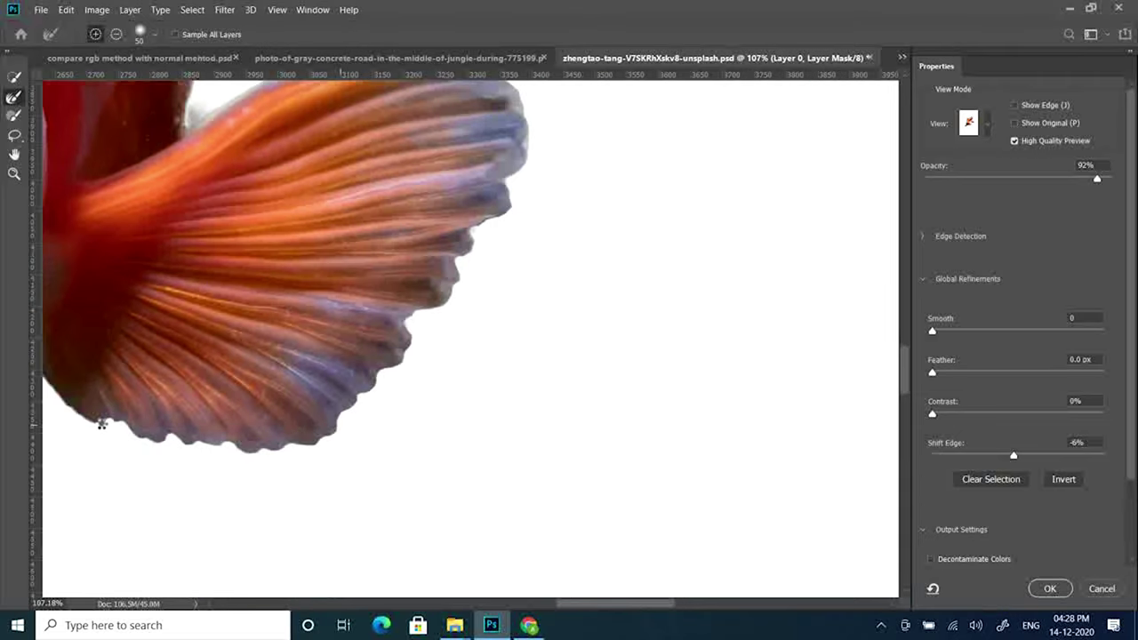
pyautogui.hscroll(-5, 115, 440)
pyautogui.hscroll(-1, 195, 435)
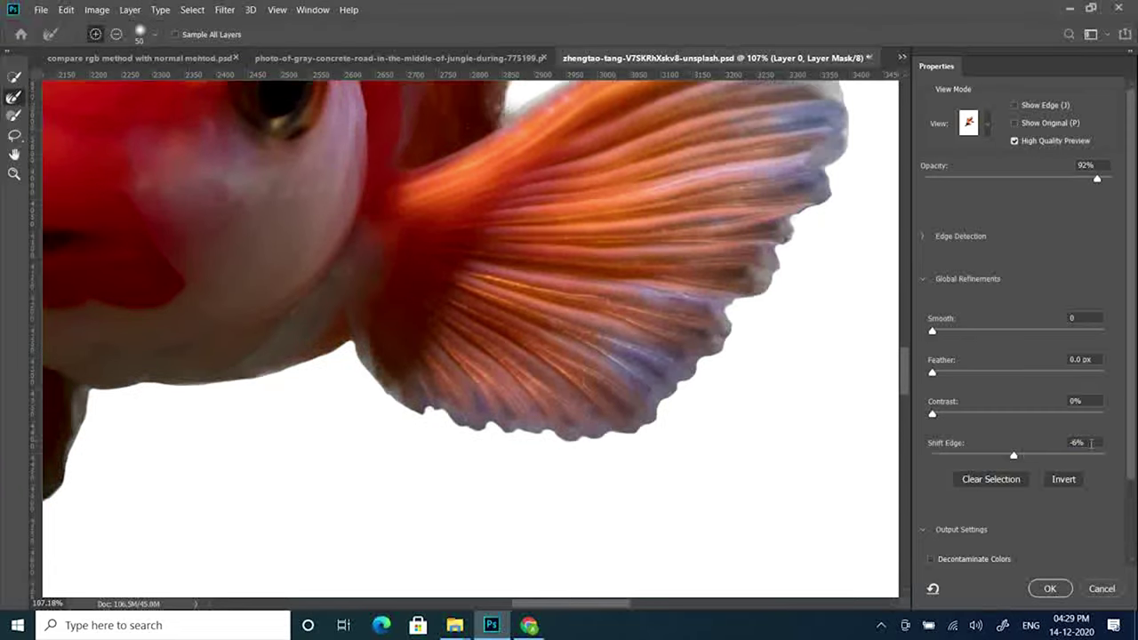
pyautogui.press('z')
pyautogui.click(142, 412)
# - Refine the mask edges along the lower-left fin, the head and the dorsal fin
pyautogui.hotkey('ctrl', '0')
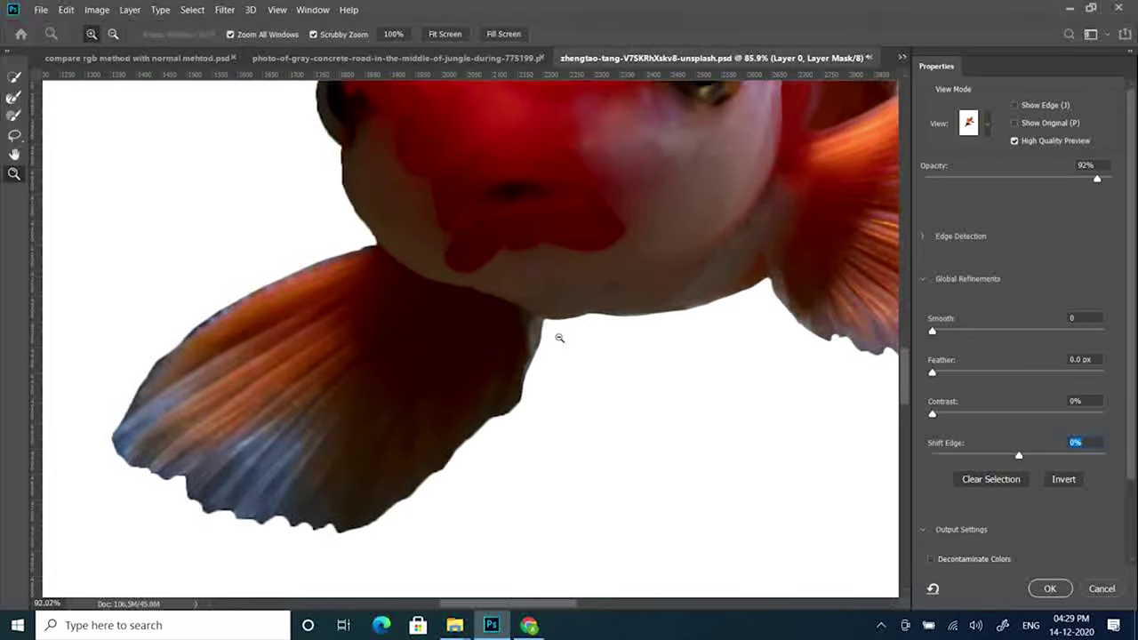
pyautogui.press('r')
pyautogui.moveTo(115, 457)
pyautogui.mouseDown()
pyautogui.moveTo(391, 258)
pyautogui.moveTo(404, 440)
pyautogui.mouseUp()
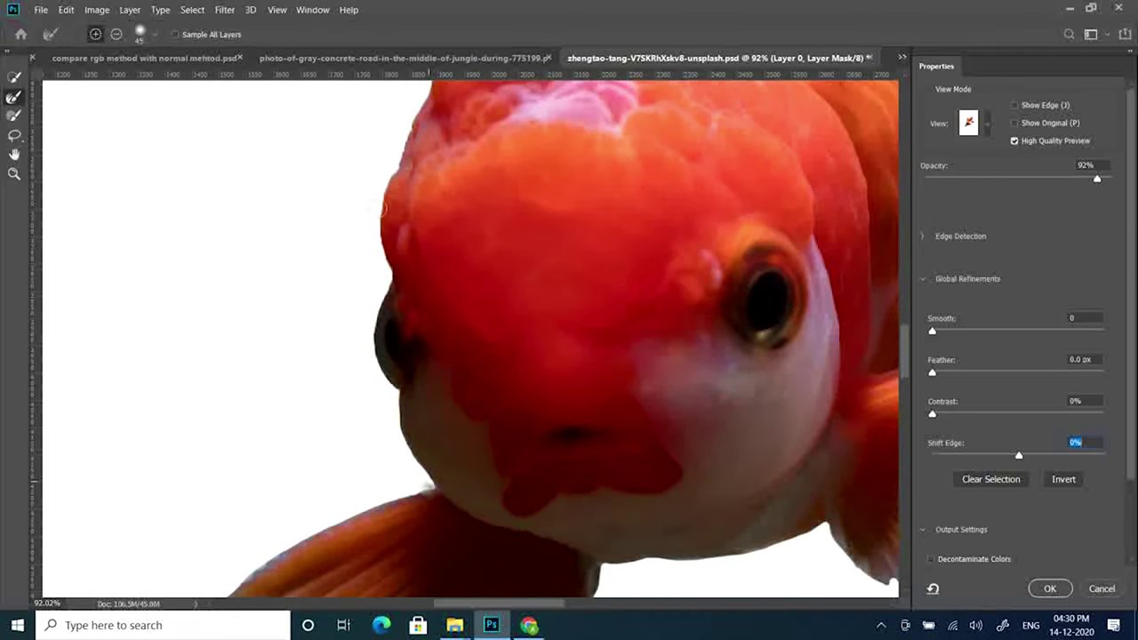
pyautogui.scroll(5, 417, 356)
pyautogui.hscroll(2, 373, 347)
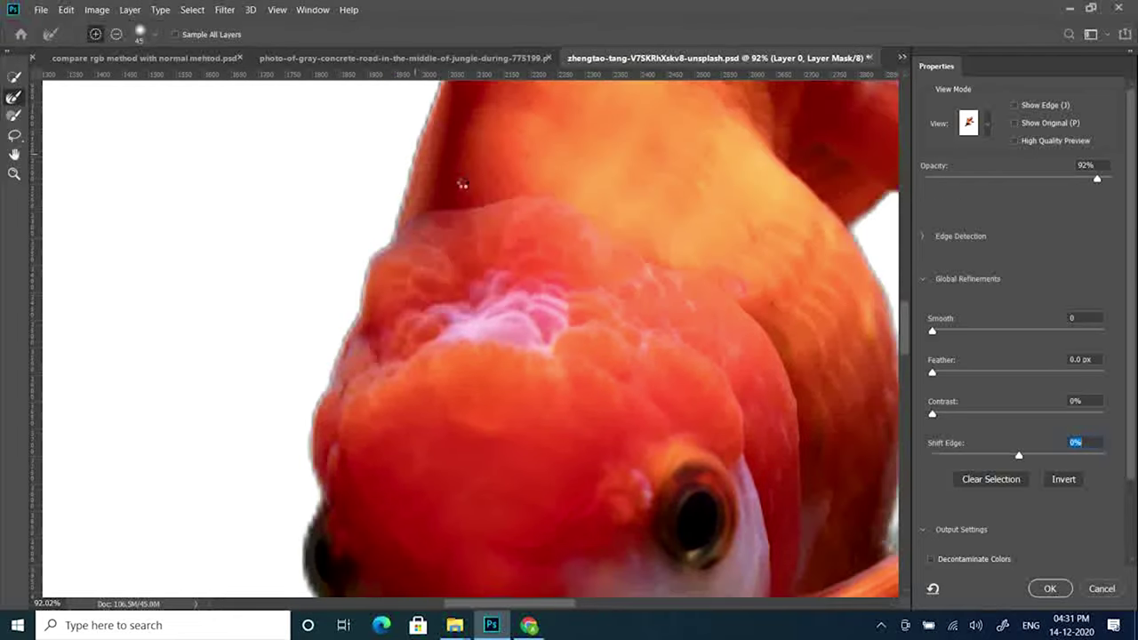
pyautogui.scroll(5, 344, 374)
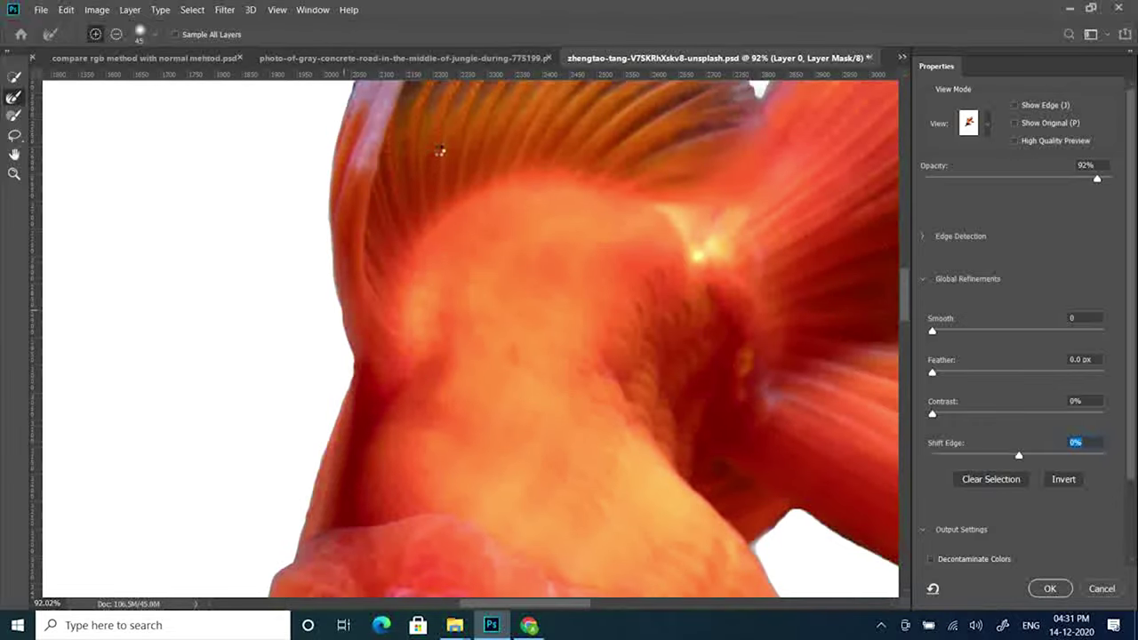
pyautogui.moveTo(439, 152)
pyautogui.mouseDown()
pyautogui.moveTo(447, 381)
pyautogui.moveTo(412, 432)
pyautogui.mouseUp()
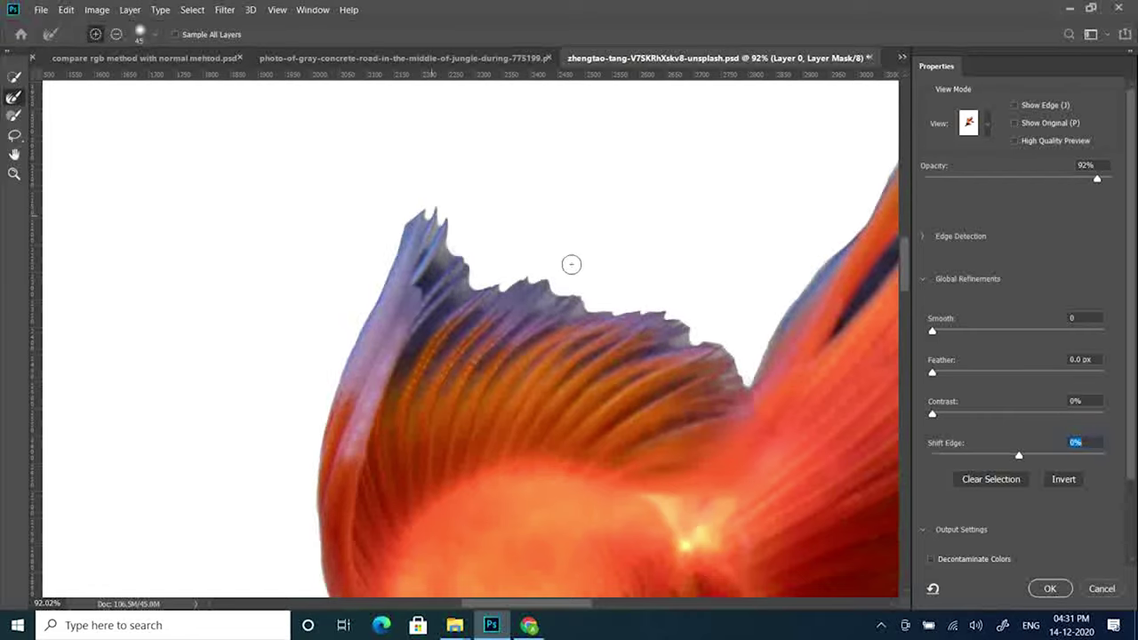
# - Zoom out and reposition the view to review the whole goldfish cutout
pyautogui.press('z')
pyautogui.moveTo(657, 352); pyautogui.dragTo(569, 315)
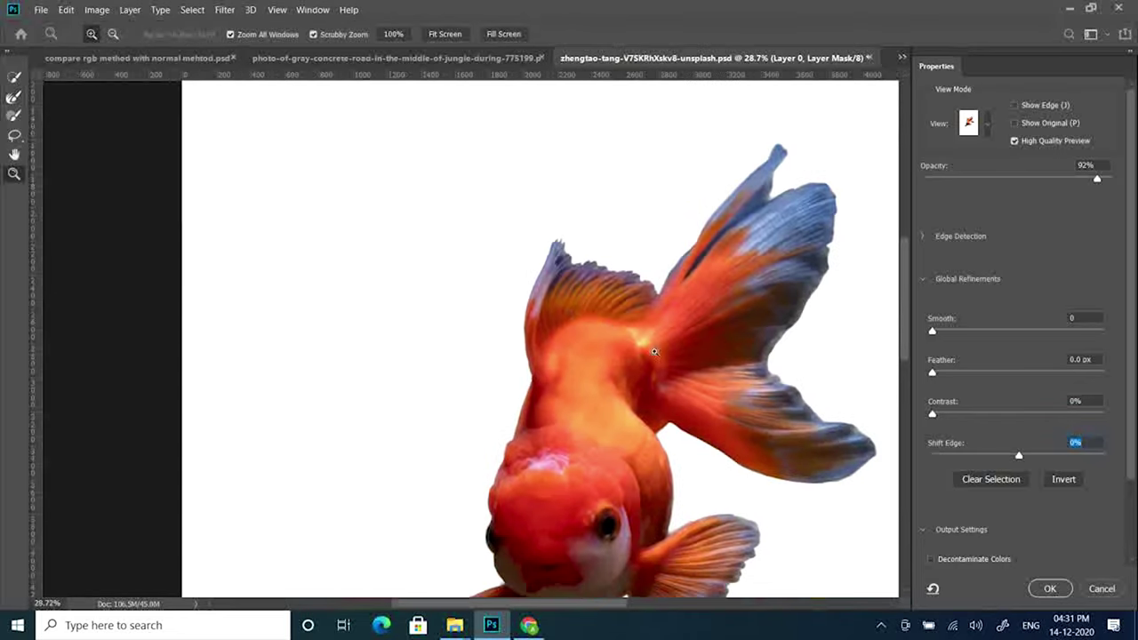
pyautogui.moveTo(594, 261)
pyautogui.mouseDown()
pyautogui.moveTo(600, 326)
pyautogui.moveTo(563, 362)
pyautogui.moveTo(584, 254)
pyautogui.mouseUp()
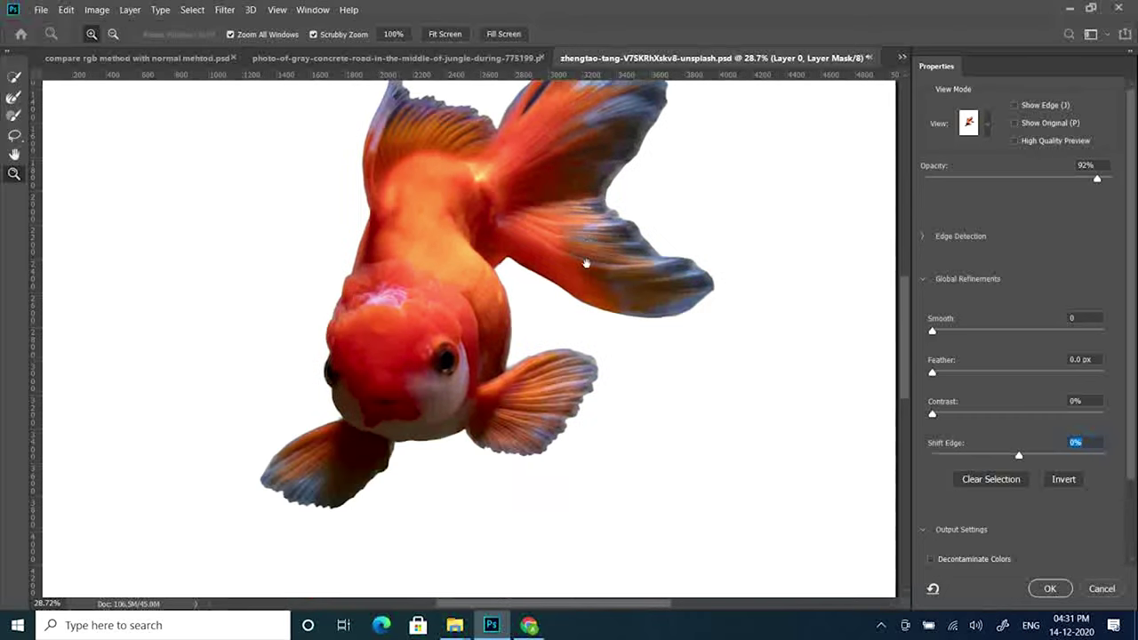
# - Apply the refined goldfish mask and glance at the jungle road document
pyautogui.click(1049, 588)
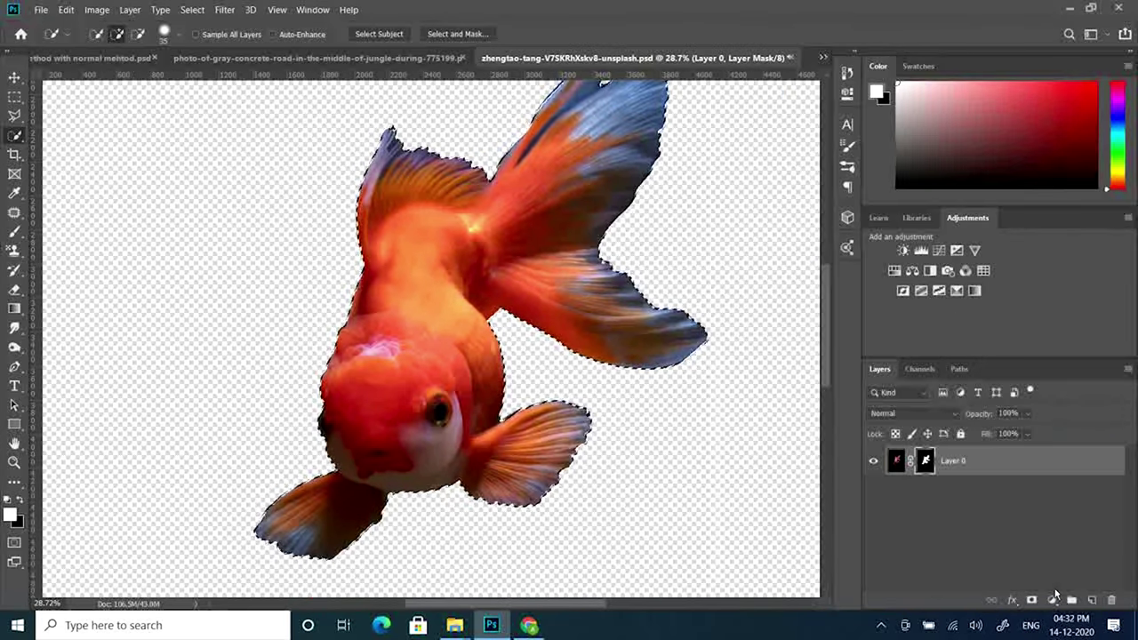
pyautogui.click(384, 59)
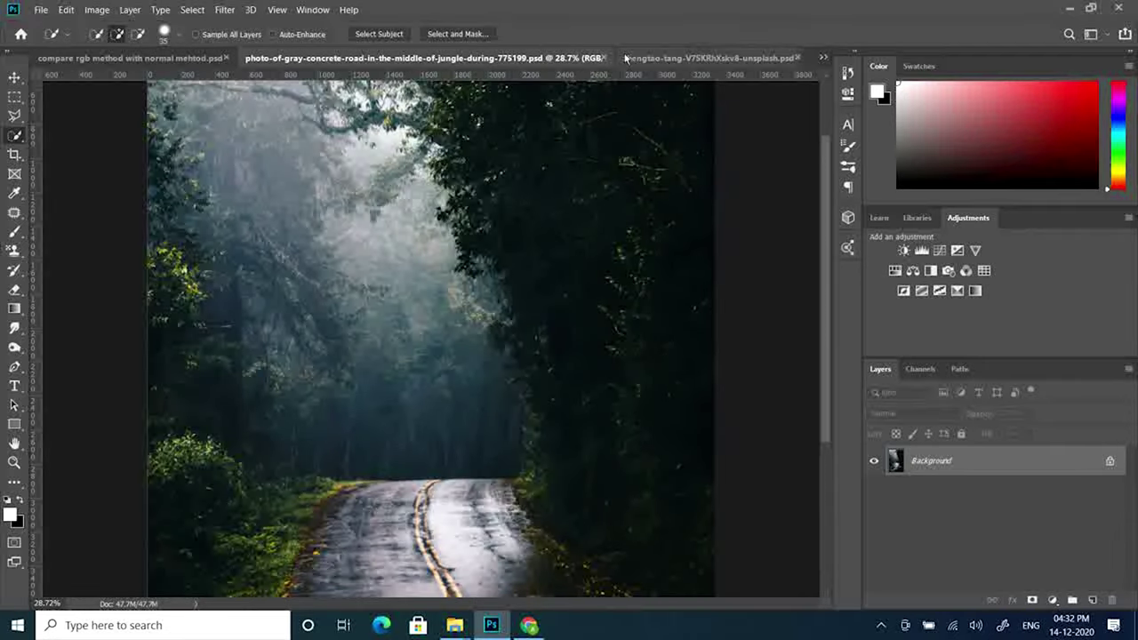
pyautogui.click(622, 58)
# - Drag the masked goldfish with the Move tool onto the jungle road document
pyautogui.press('v')
pyautogui.moveTo(525, 269); pyautogui.dragTo(461, 355)
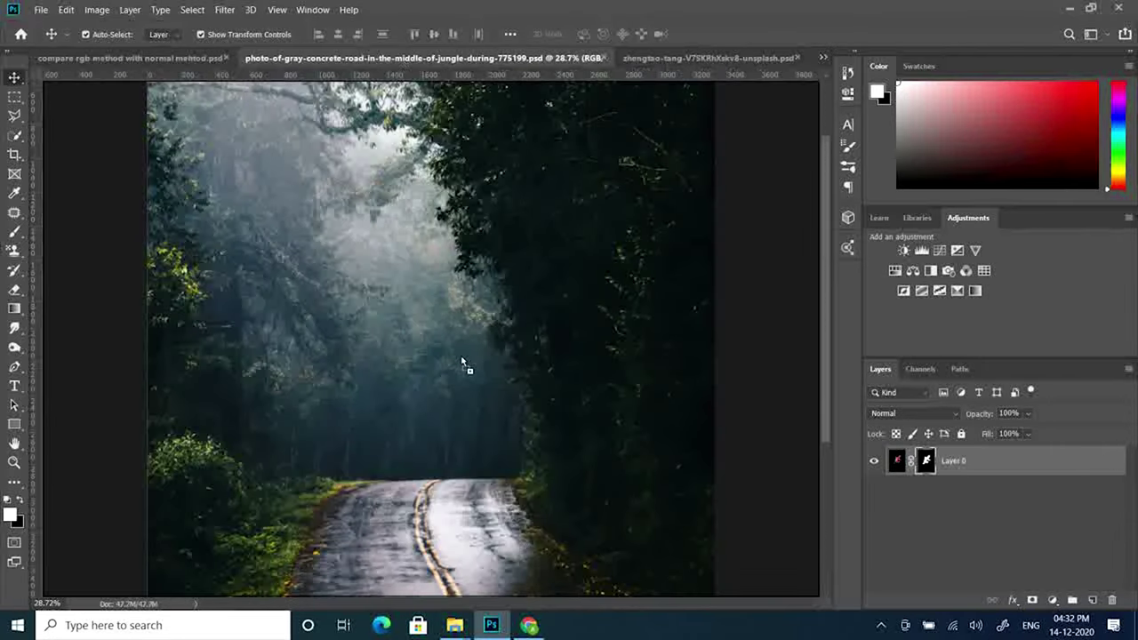
pyautogui.moveTo(482, 293); pyautogui.dragTo(482, 293)
pyautogui.hotkey('ctrl', 'z')
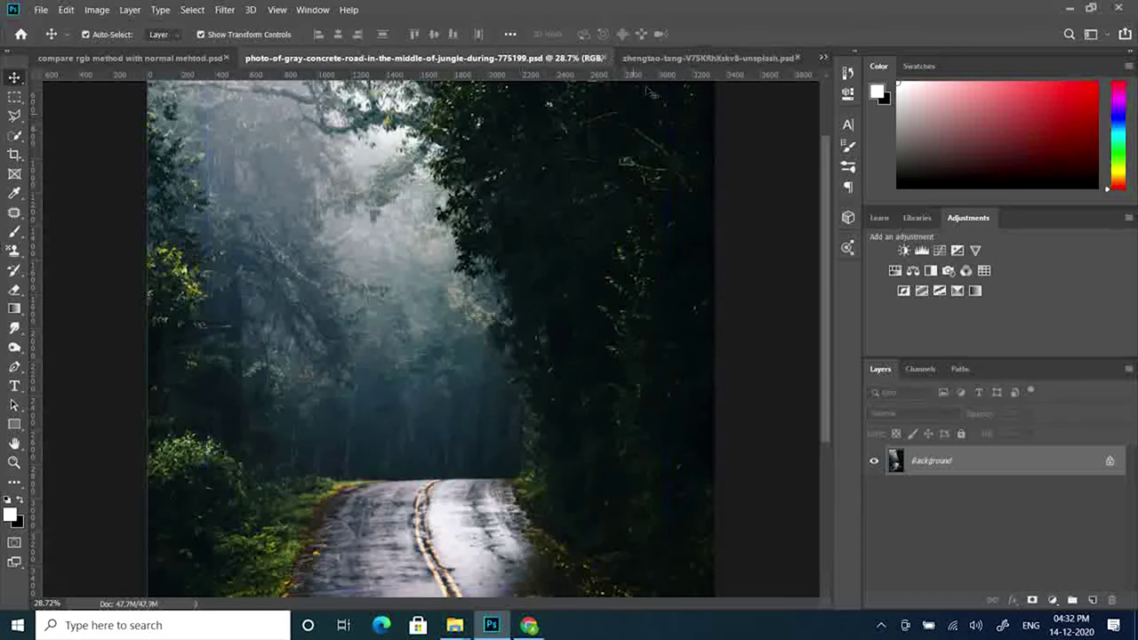
pyautogui.click(655, 58)
# - Drop the goldfish into the road photo and convert Layer 1 to a smart object
pyautogui.moveTo(489, 260)
pyautogui.mouseDown()
pyautogui.moveTo(430, 100)
pyautogui.moveTo(417, 326)
pyautogui.mouseUp()
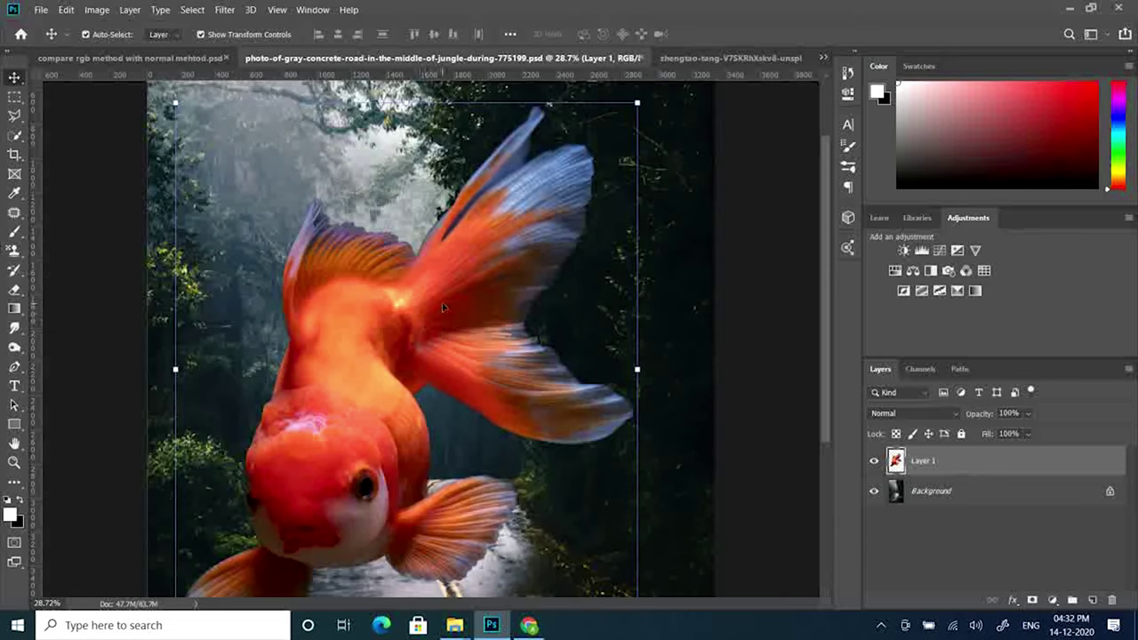
pyautogui.rightClick(443, 308)
pyautogui.rightClick(956, 457)
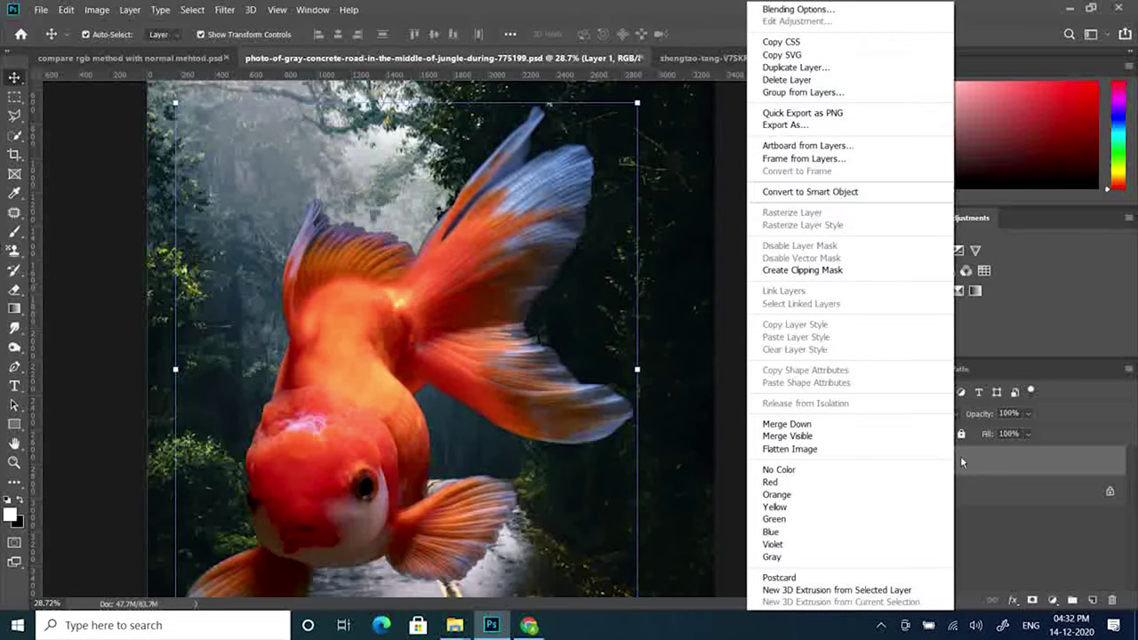
pyautogui.click(837, 197)
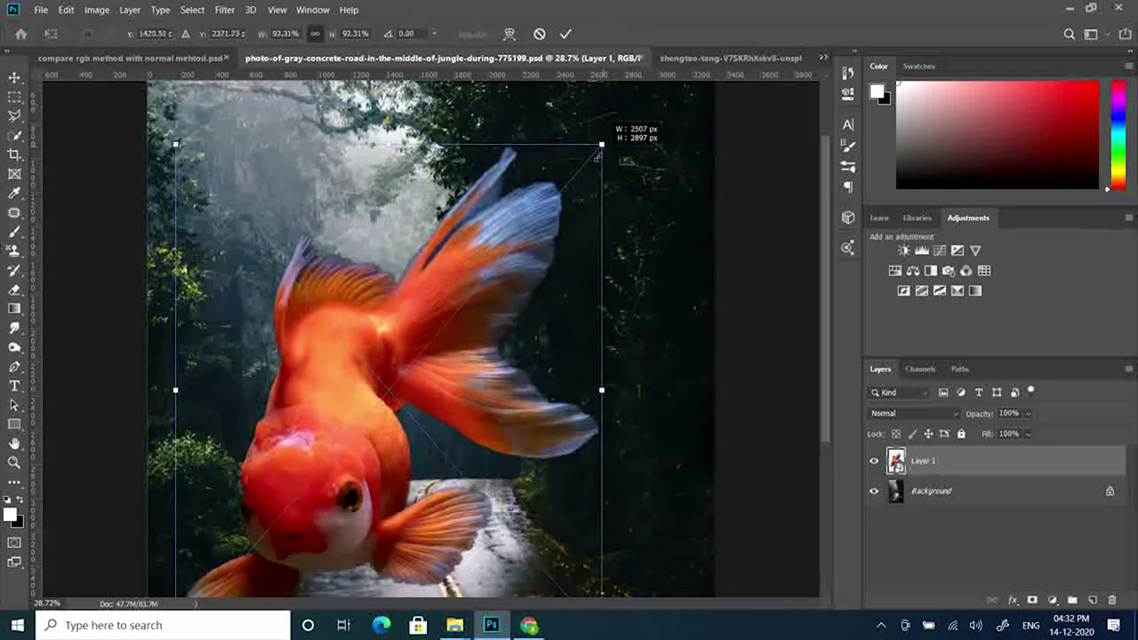
# - Scale the goldfish to 74.29%, tilt it 5.44°, and position it above the road
pyautogui.moveTo(640, 104); pyautogui.dragTo(518, 241)
pyautogui.moveTo(383, 391); pyautogui.dragTo(480, 258)
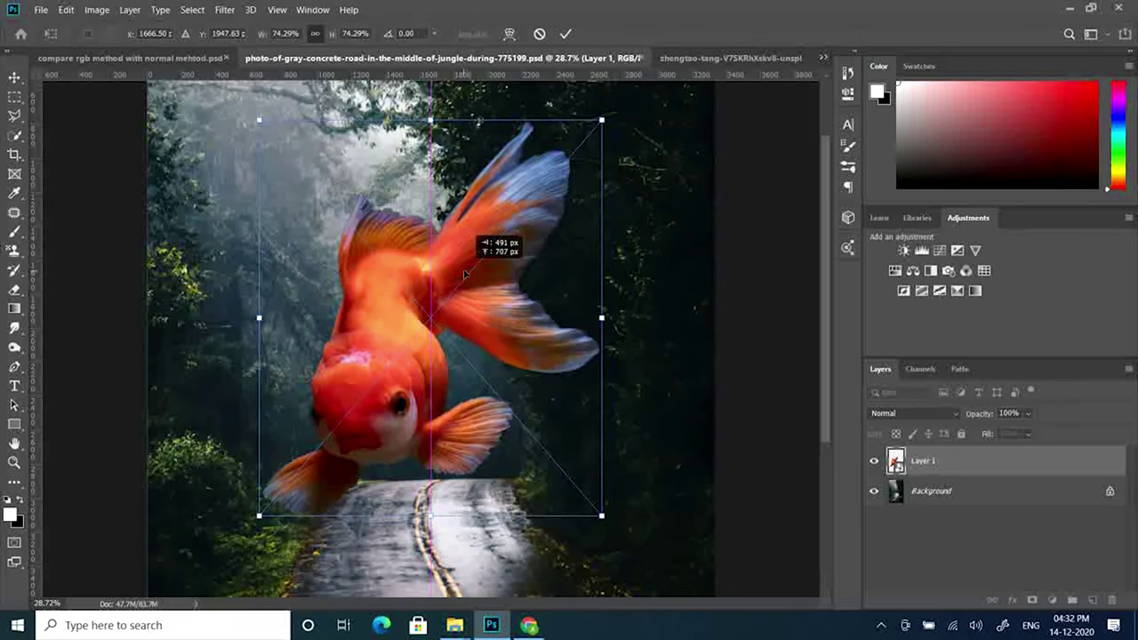
pyautogui.moveTo(628, 106); pyautogui.dragTo(645, 125)
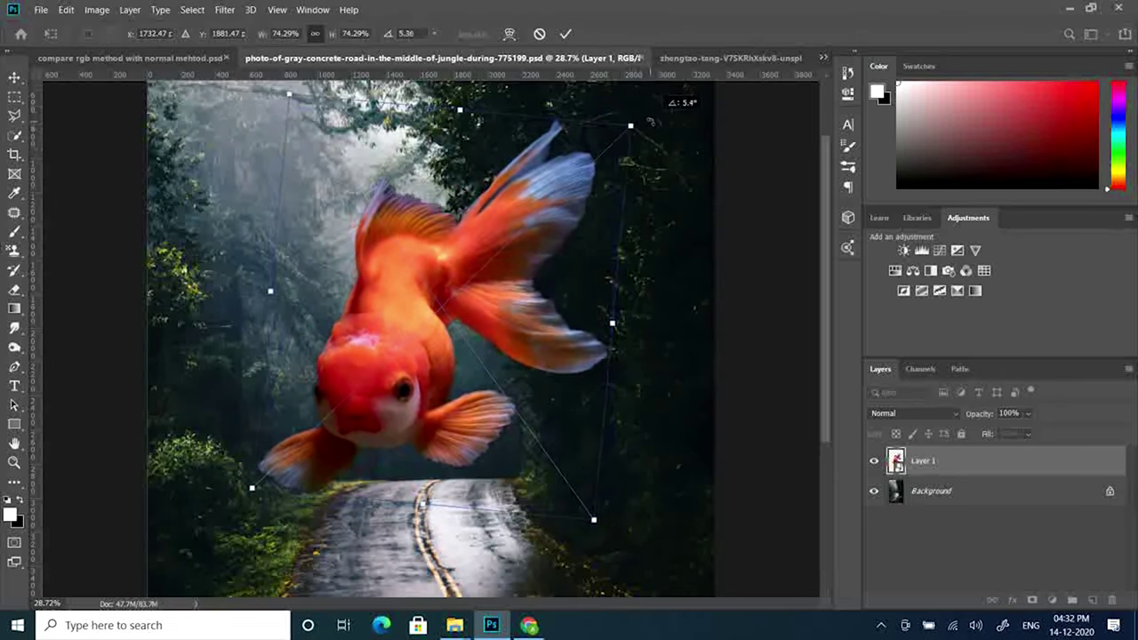
pyautogui.moveTo(418, 275); pyautogui.dragTo(441, 254)
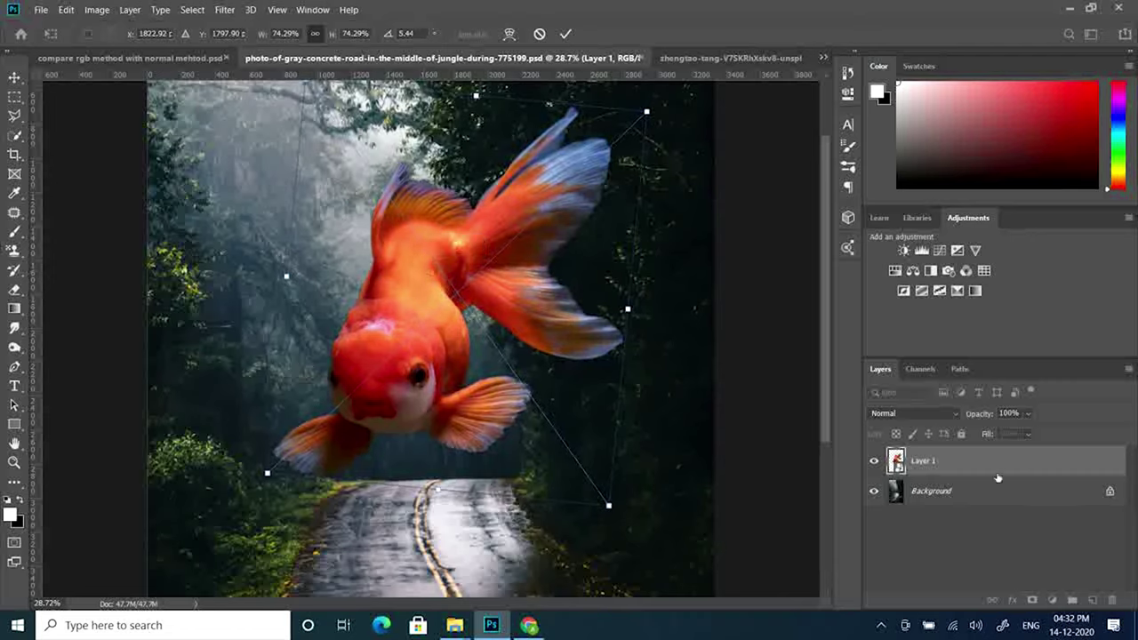
pyautogui.press('Return')
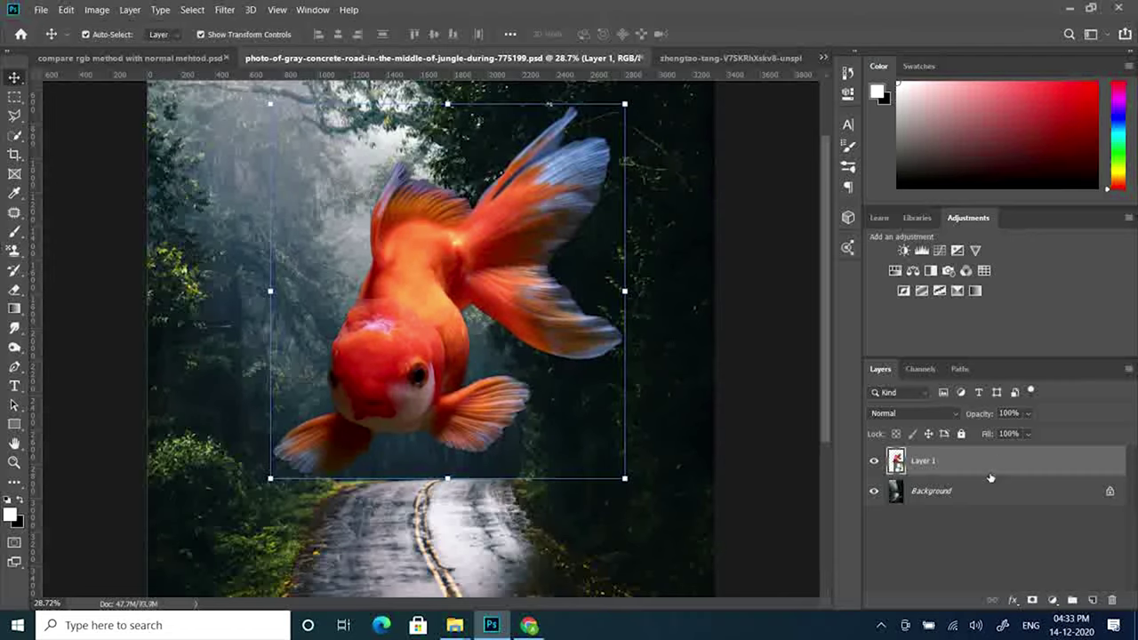
# - Nudge the goldfish, unlock the road as Layer 0, and stack a copy named leaves on top
pyautogui.moveTo(444, 365); pyautogui.dragTo(448, 359)
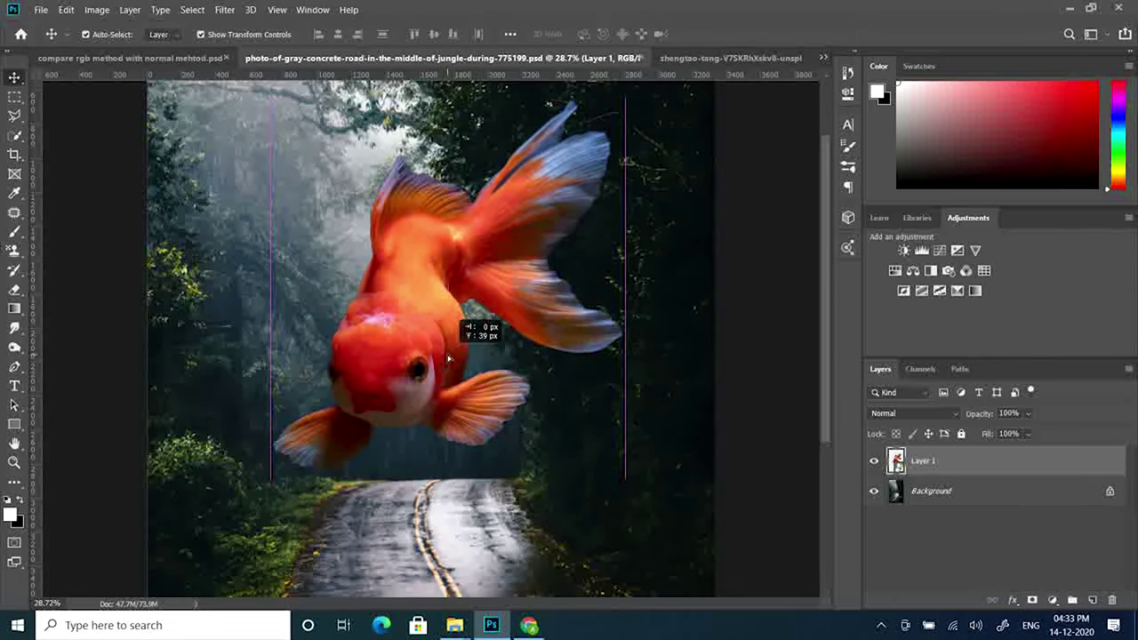
pyautogui.doubleClick(965, 495)
pyautogui.click(688, 181)
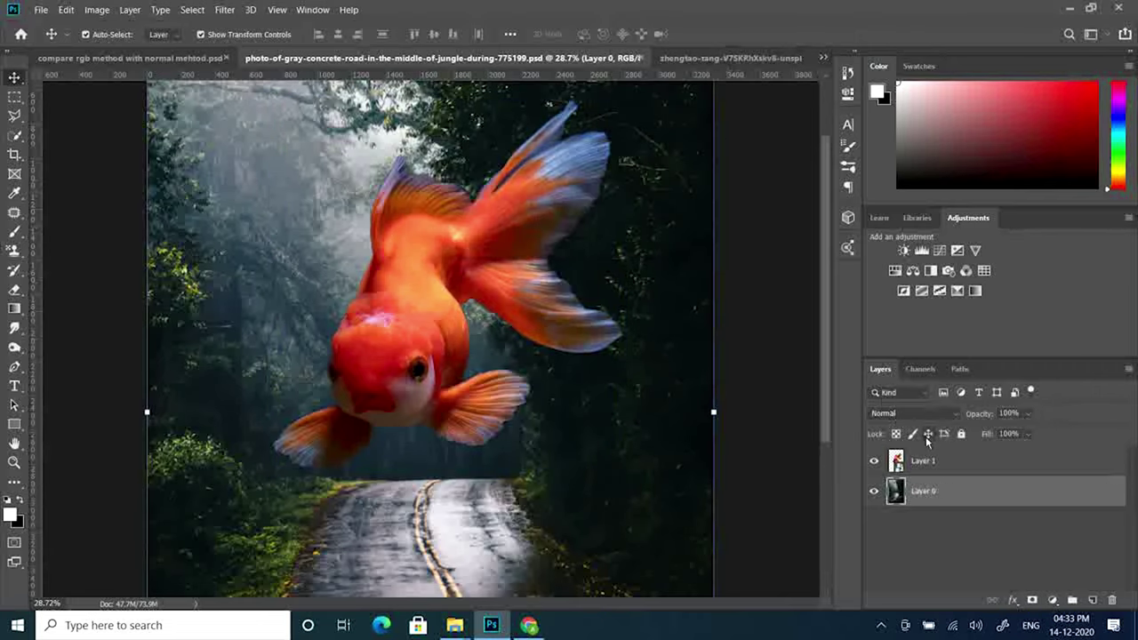
pyautogui.moveTo(959, 495)
pyautogui.mouseDown()
pyautogui.moveTo(1092, 600)
pyautogui.moveTo(944, 462)
pyautogui.mouseUp()
pyautogui.write('leaves')
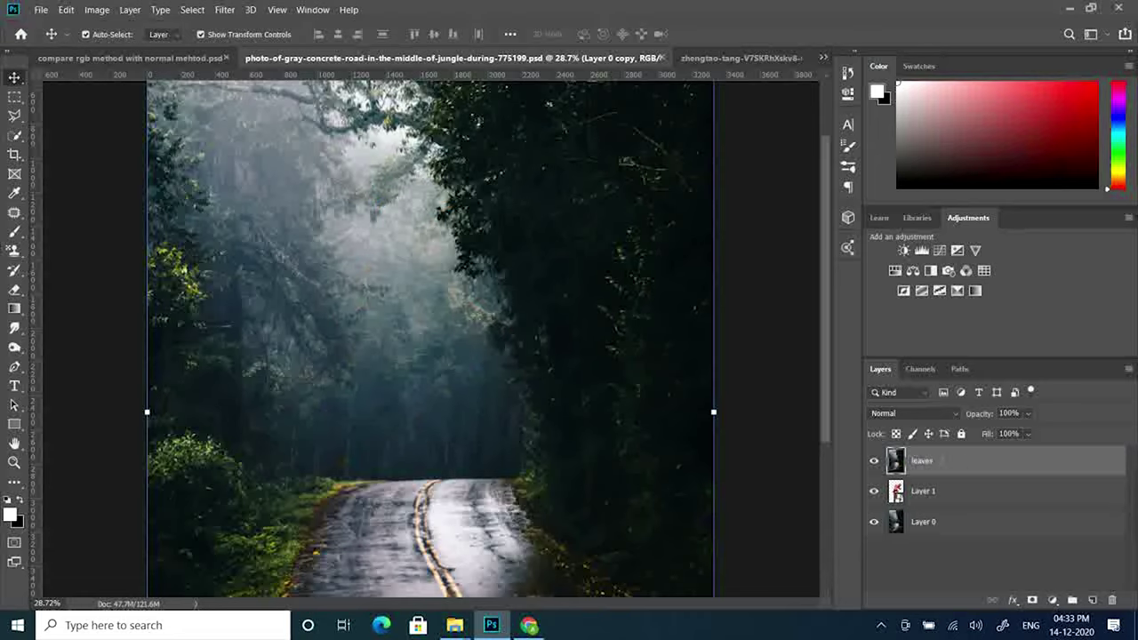
pyautogui.press('Return')
# - Select the dark right-hand tree foliage with Quick Selection, toggling the leaves layer to check
pyautogui.click(874, 462)
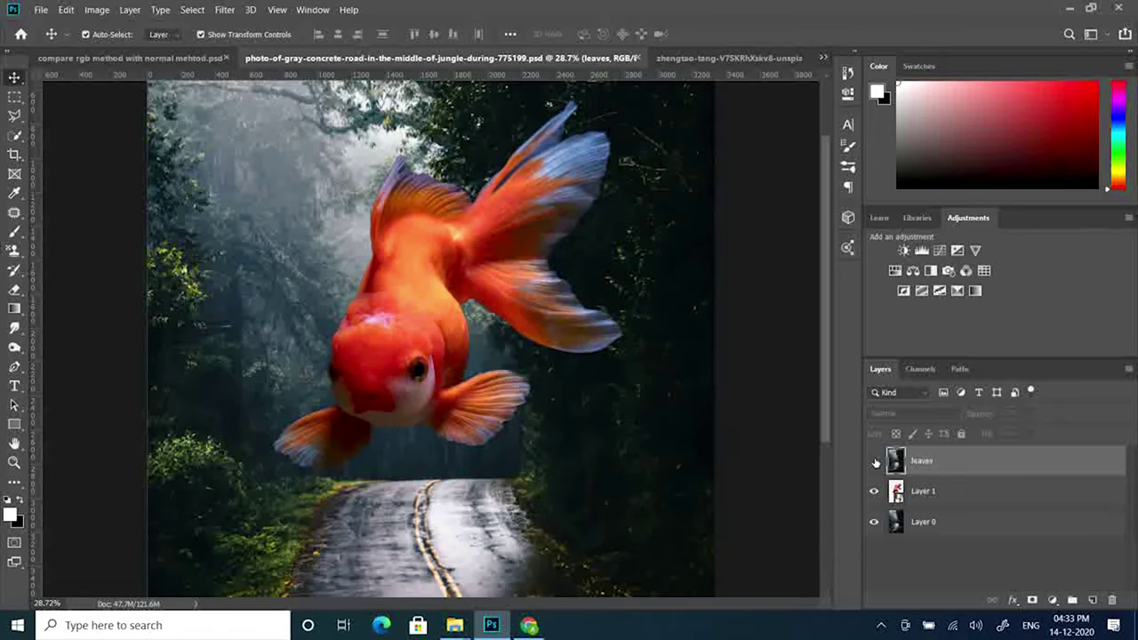
pyautogui.click(874, 461)
pyautogui.click(15, 137)
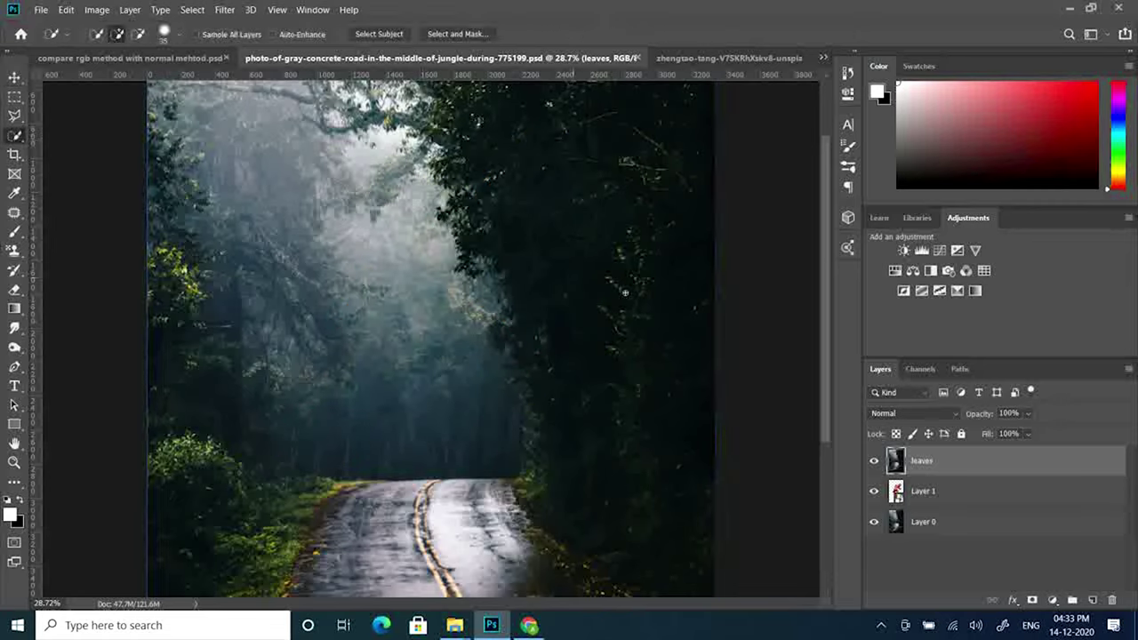
pyautogui.moveTo(588, 359)
pyautogui.mouseDown()
pyautogui.moveTo(563, 465)
pyautogui.moveTo(541, 452)
pyautogui.moveTo(535, 429)
pyautogui.mouseUp()
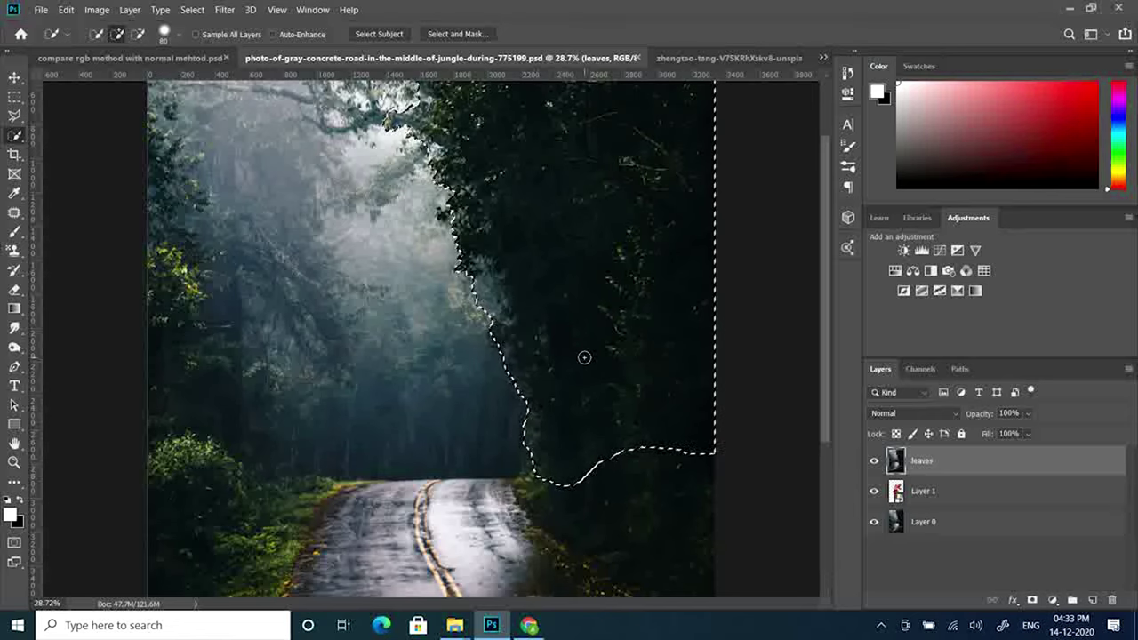
pyautogui.scroll(1, 590, 338)
pyautogui.click(873, 461)
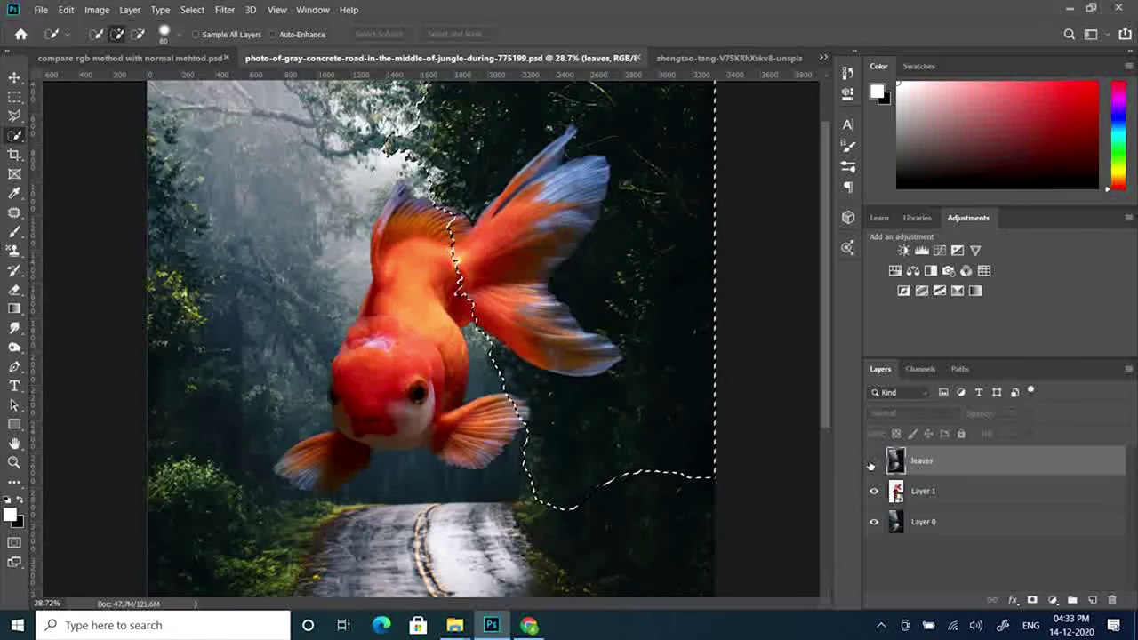
pyautogui.click(874, 460)
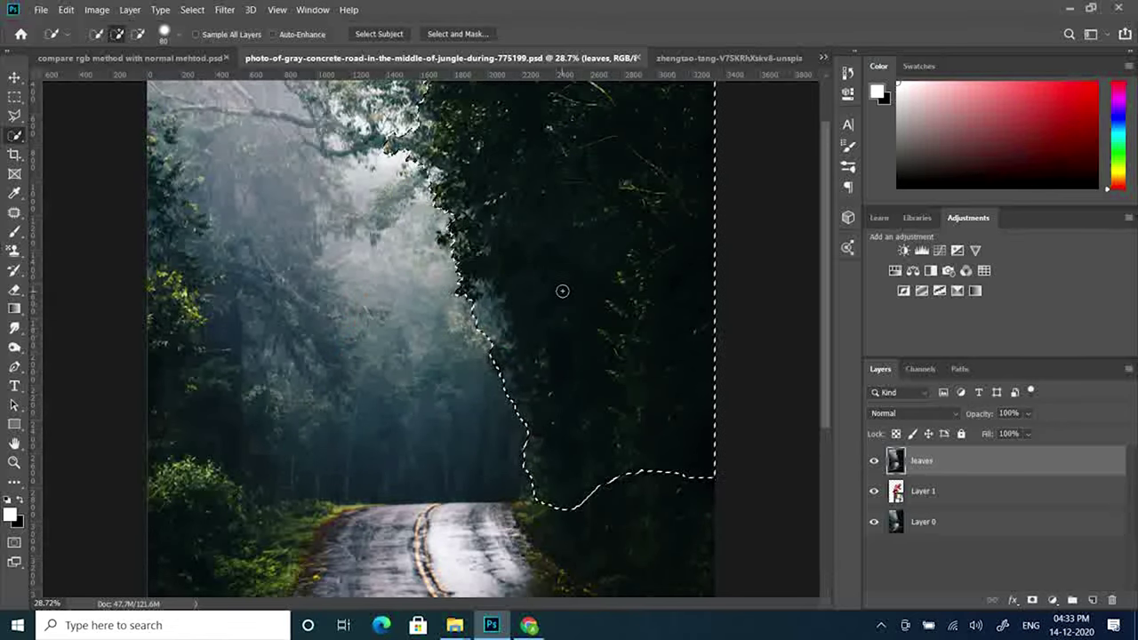
# - Refine the foliage selection with smaller brush sizes, adding and trimming along its edge
pyautogui.keyDown('alt'); pyautogui.scroll(3, 572, 313); pyautogui.keyUp('alt')
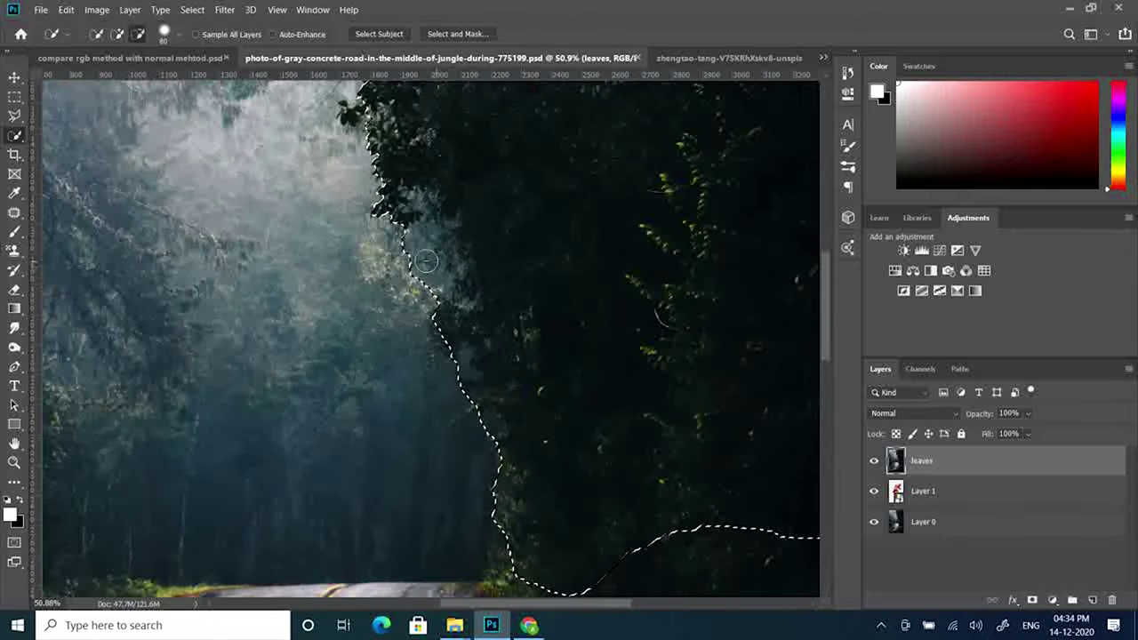
pyautogui.keyDown('alt'); pyautogui.scroll(-1, 526, 276); pyautogui.keyUp('alt')
pyautogui.press('[')
pyautogui.press('[')
pyautogui.press('[')
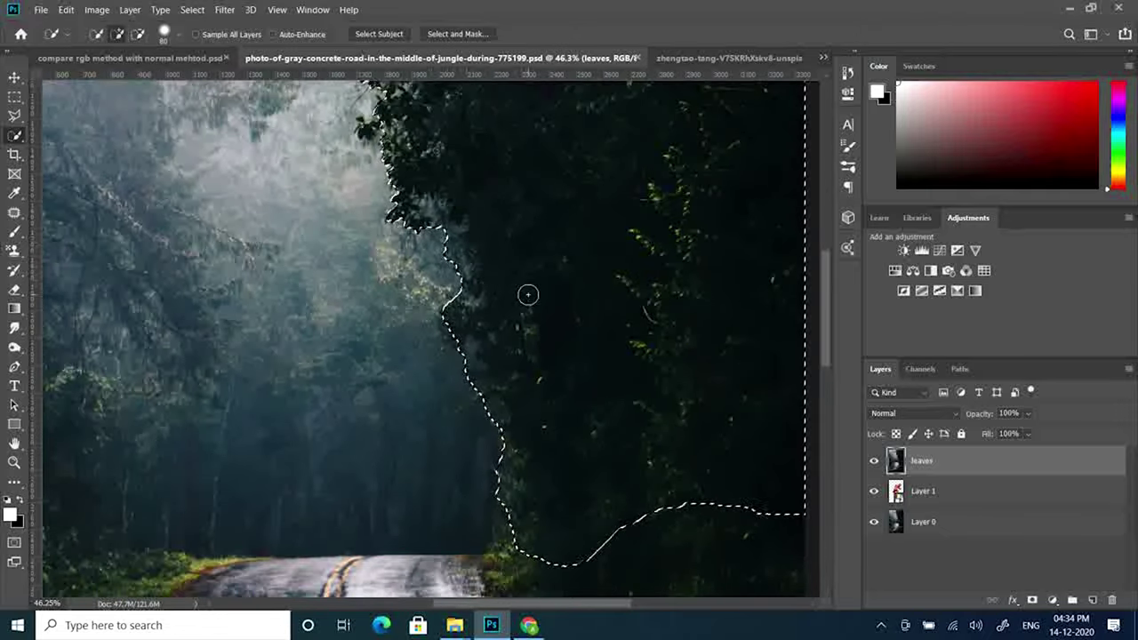
pyautogui.click(469, 352)
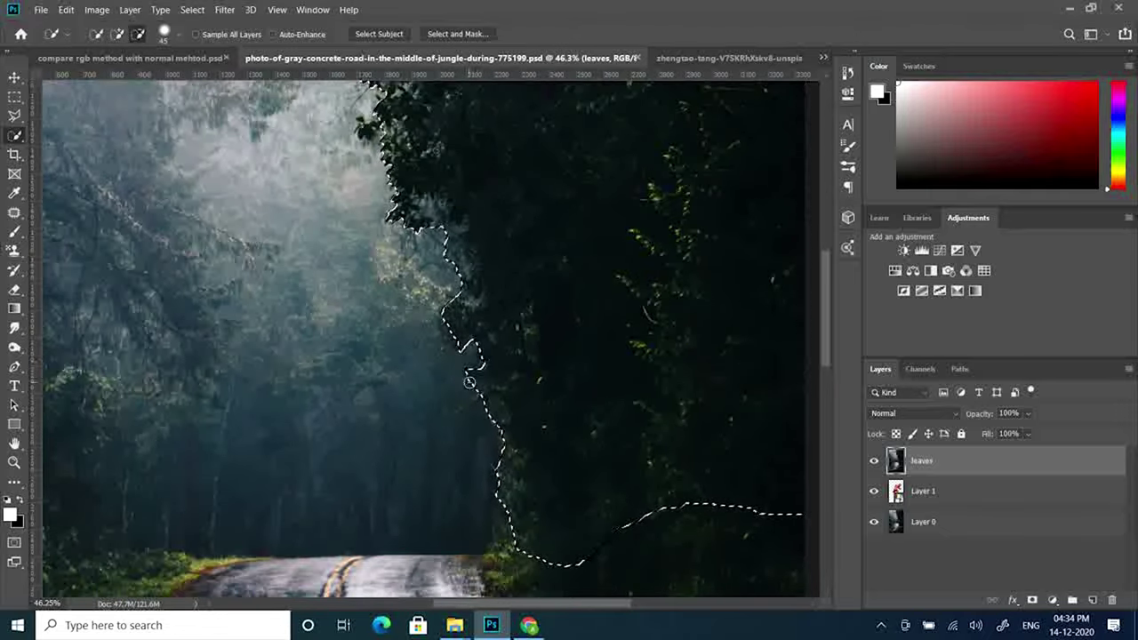
pyautogui.keyDown('alt'); pyautogui.scroll(3, 471, 349); pyautogui.keyUp('alt')
pyautogui.press('[')
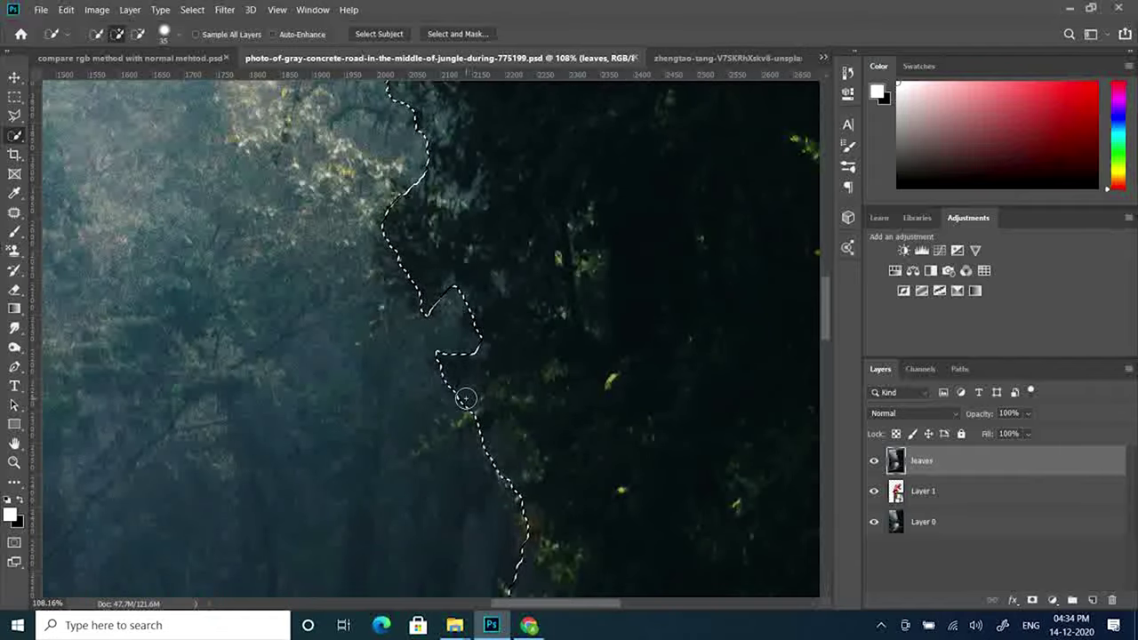
pyautogui.moveTo(465, 399)
pyautogui.keyDown('alt'); pyautogui.mouseDown()
pyautogui.moveTo(477, 414)
pyautogui.moveTo(444, 460)
pyautogui.moveTo(469, 358)
pyautogui.moveTo(449, 360)
pyautogui.moveTo(415, 256)
pyautogui.mouseUp(); pyautogui.keyUp('alt')
pyautogui.press('[')
pyautogui.keyDown('alt'); pyautogui.scroll(-5, 414, 256); pyautogui.keyUp('alt')
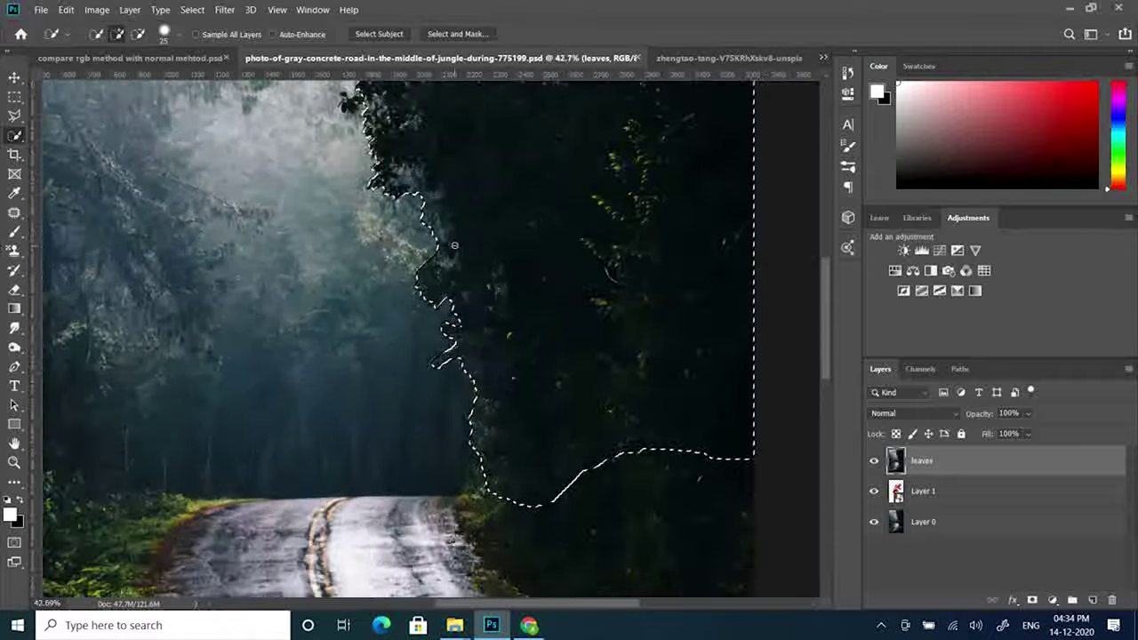
pyautogui.keyDown('alt'); pyautogui.scroll(-1, 414, 256); pyautogui.keyUp('alt')
pyautogui.keyDown('alt'); pyautogui.scroll(4, 357, 232); pyautogui.keyUp('alt')
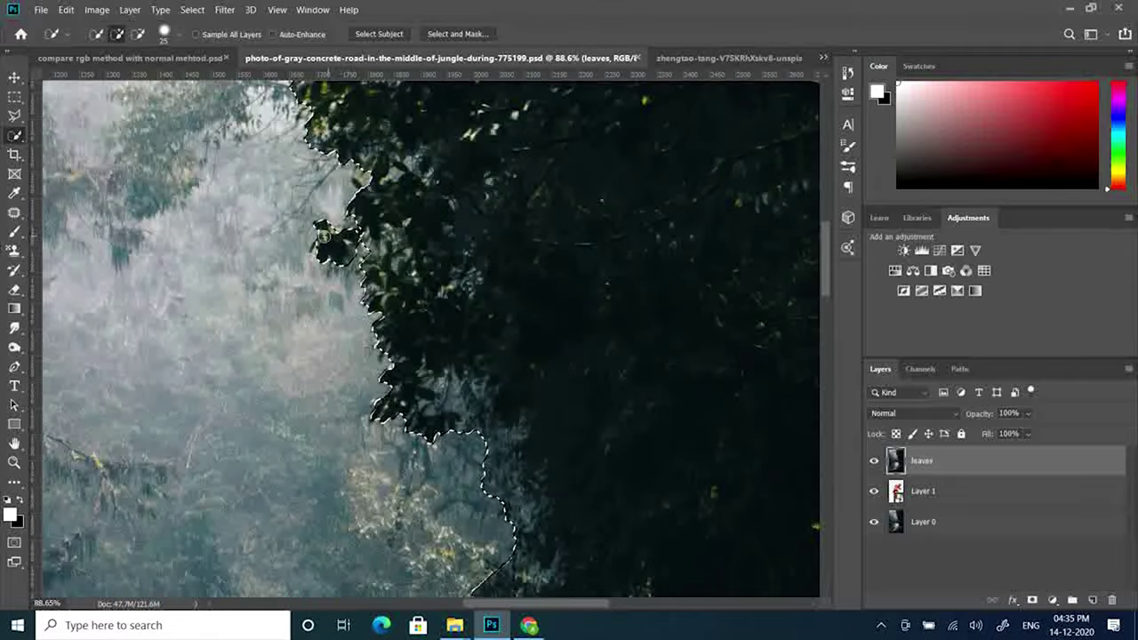
pyautogui.keyDown('alt'); pyautogui.scroll(-2, 357, 233); pyautogui.keyUp('alt')
pyautogui.keyDown('alt'); pyautogui.scroll(-1, 357, 233); pyautogui.keyUp('alt')
# - Mask the leaves layer to the foliage selection and refine its leaf edges in Select and Mask
pyautogui.click(1031, 600)
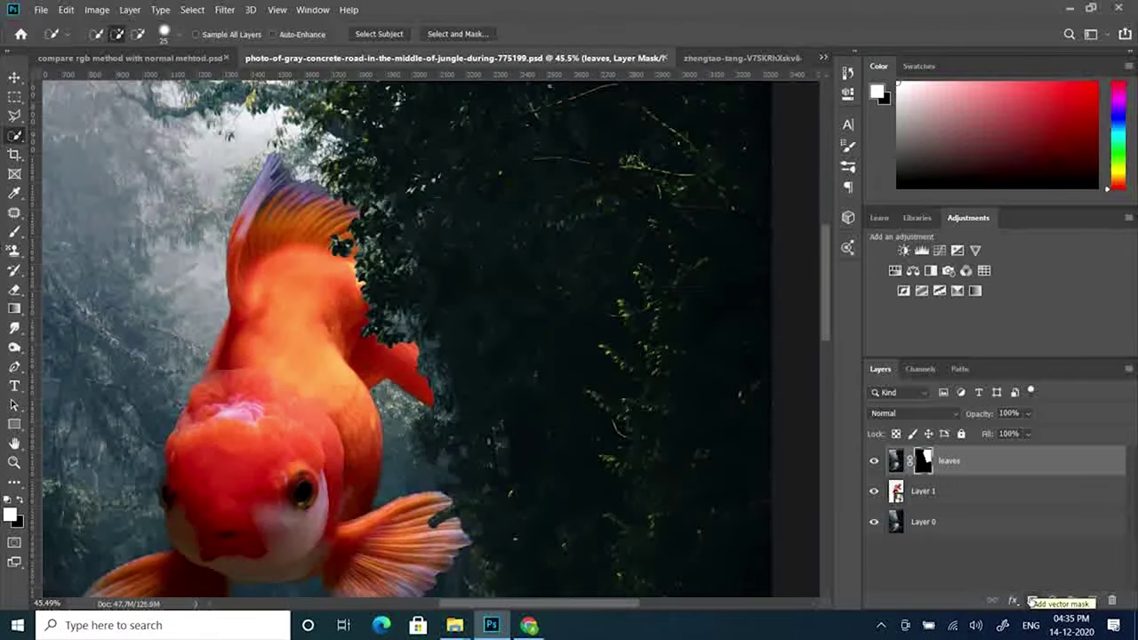
pyautogui.doubleClick(924, 461)
pyautogui.moveTo(1071, 179)
pyautogui.mouseDown()
pyautogui.moveTo(1096, 178)
pyautogui.moveTo(1062, 178)
pyautogui.mouseUp()
pyautogui.keyDown('alt'); pyautogui.scroll(-2, 439, 327); pyautogui.keyUp('alt')
pyautogui.click(11, 100)
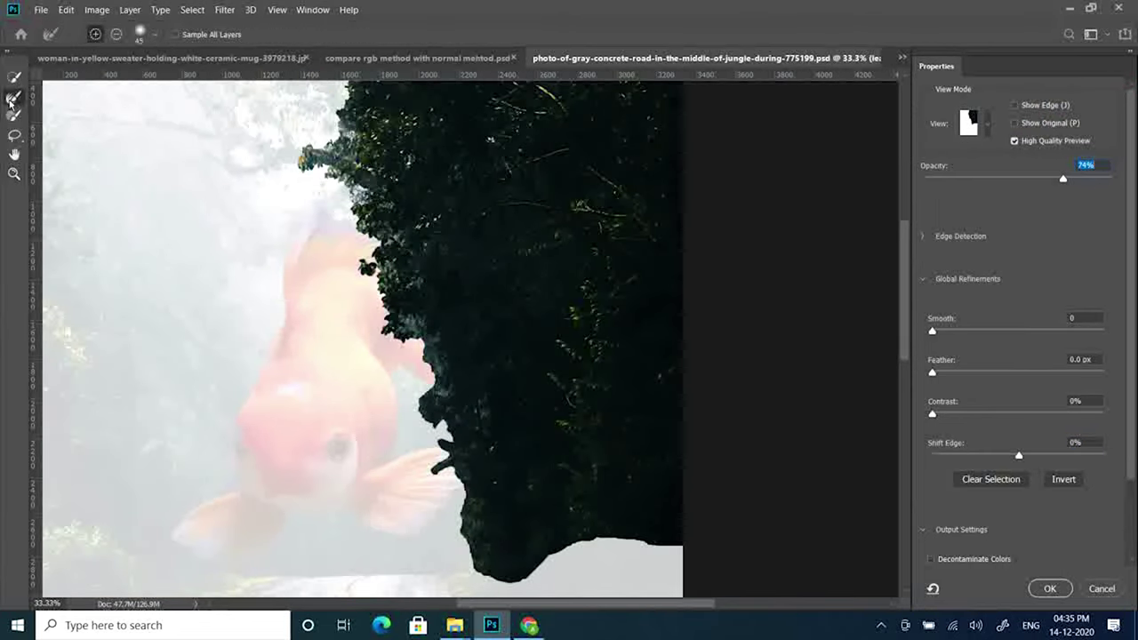
pyautogui.moveTo(328, 174)
pyautogui.mouseDown()
pyautogui.moveTo(434, 410)
pyautogui.moveTo(473, 534)
pyautogui.mouseUp()
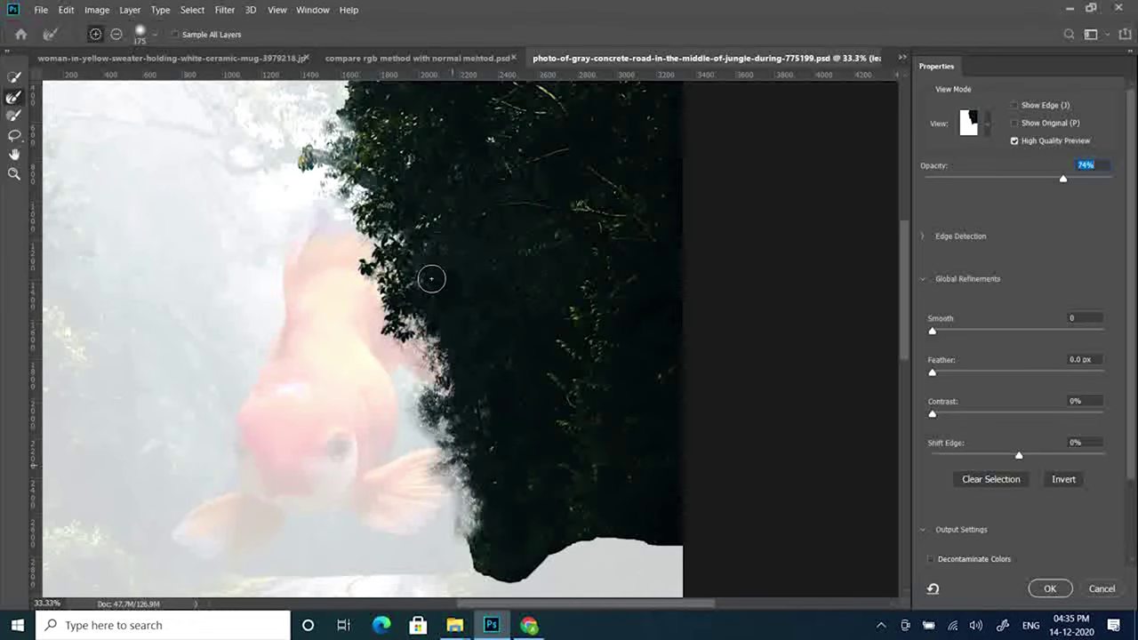
pyautogui.click(1048, 588)
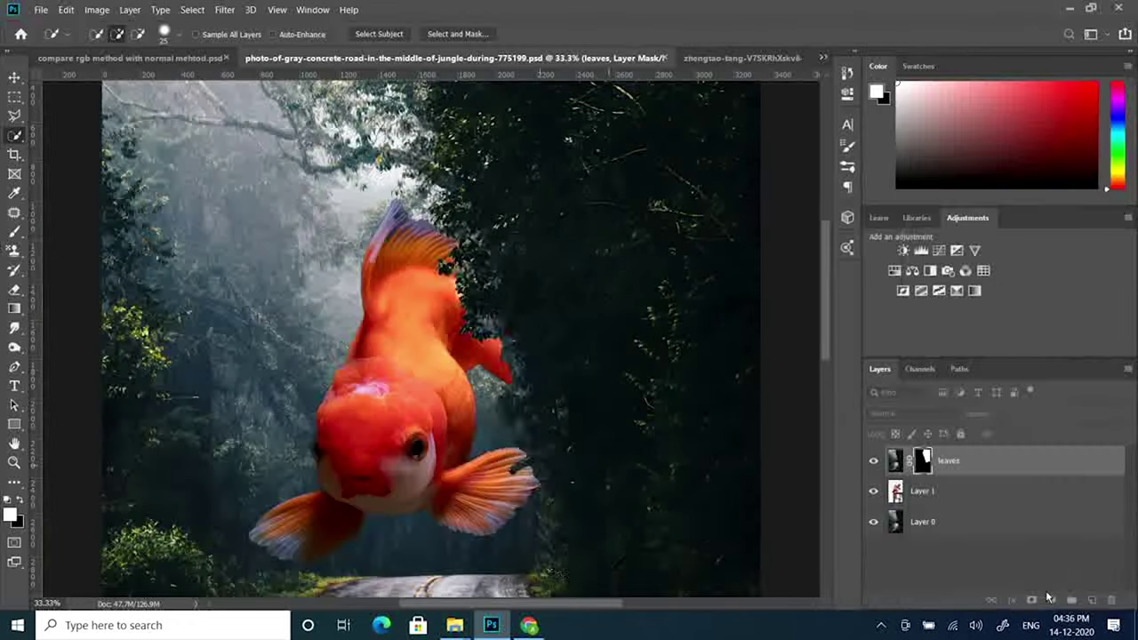
# - Deselect, then refine the leaves mask along the foliage edge a second time and apply it
pyautogui.hotkey('ctrl', 'd')
pyautogui.scroll(5, 484, 361)
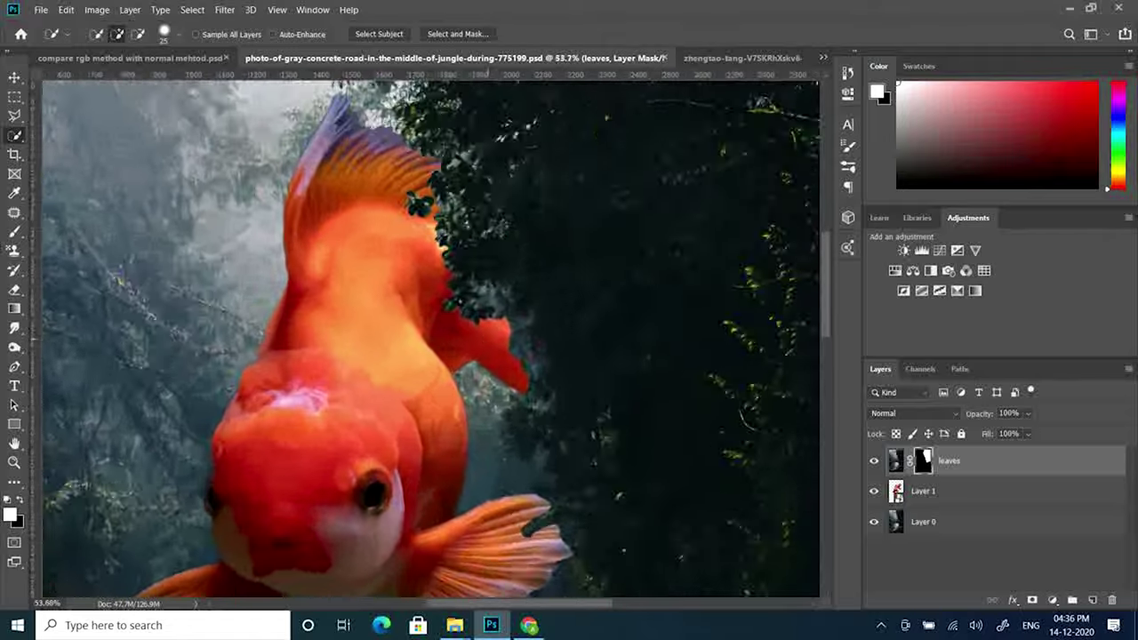
pyautogui.doubleClick(923, 461)
pyautogui.moveTo(536, 344)
pyautogui.mouseDown()
pyautogui.moveTo(452, 237)
pyautogui.moveTo(516, 457)
pyautogui.moveTo(543, 377)
pyautogui.moveTo(501, 318)
pyautogui.moveTo(570, 375)
pyautogui.mouseUp()
pyautogui.click(1014, 141)
pyautogui.scroll(-3, 570, 375)
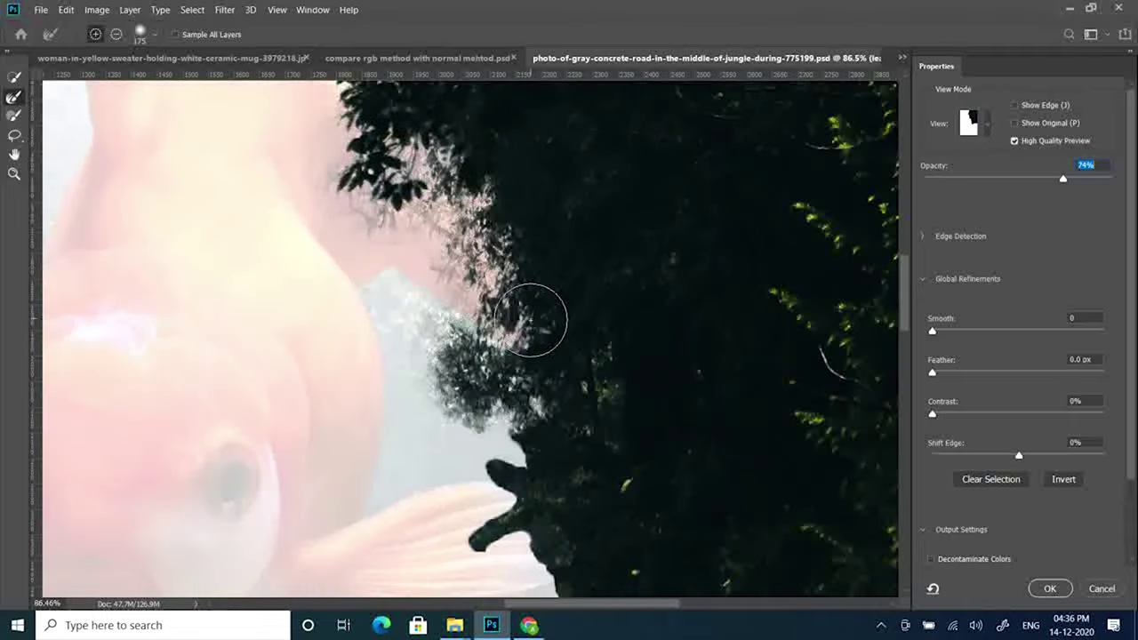
pyautogui.scroll(-5, 533, 318)
pyautogui.moveTo(454, 214); pyautogui.dragTo(450, 329)
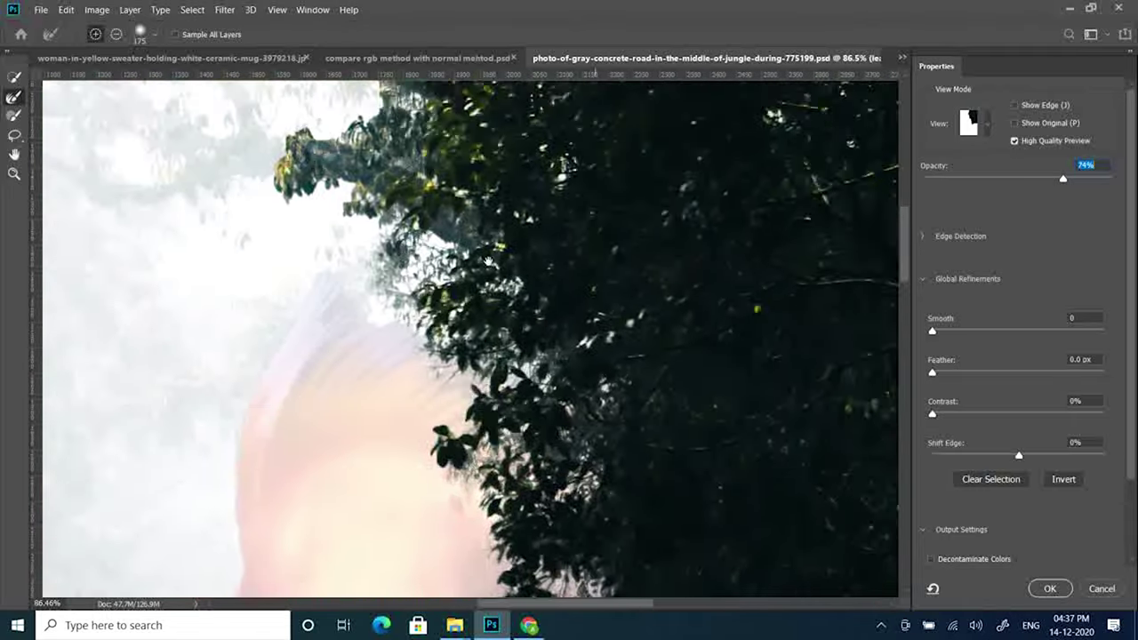
pyautogui.click(1049, 588)
pyautogui.hotkey('ctrl', '0')
# - Clear the leftover selection and make Layer 0 the active layer
pyautogui.press('v')
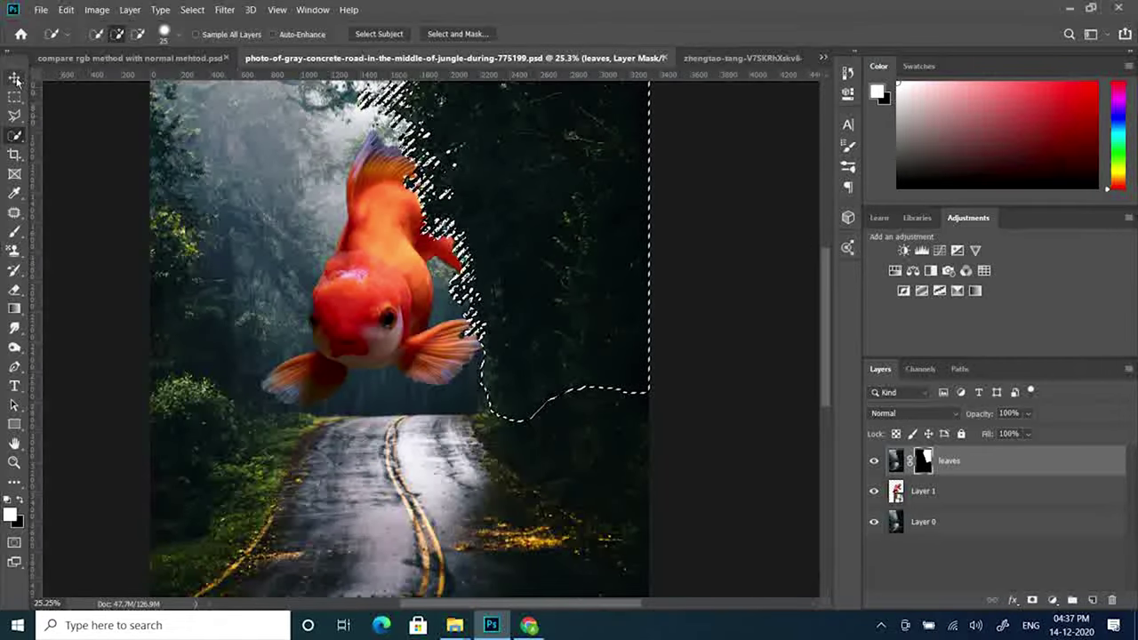
pyautogui.click(922, 522)
pyautogui.click(192, 9)
pyautogui.click(204, 36)
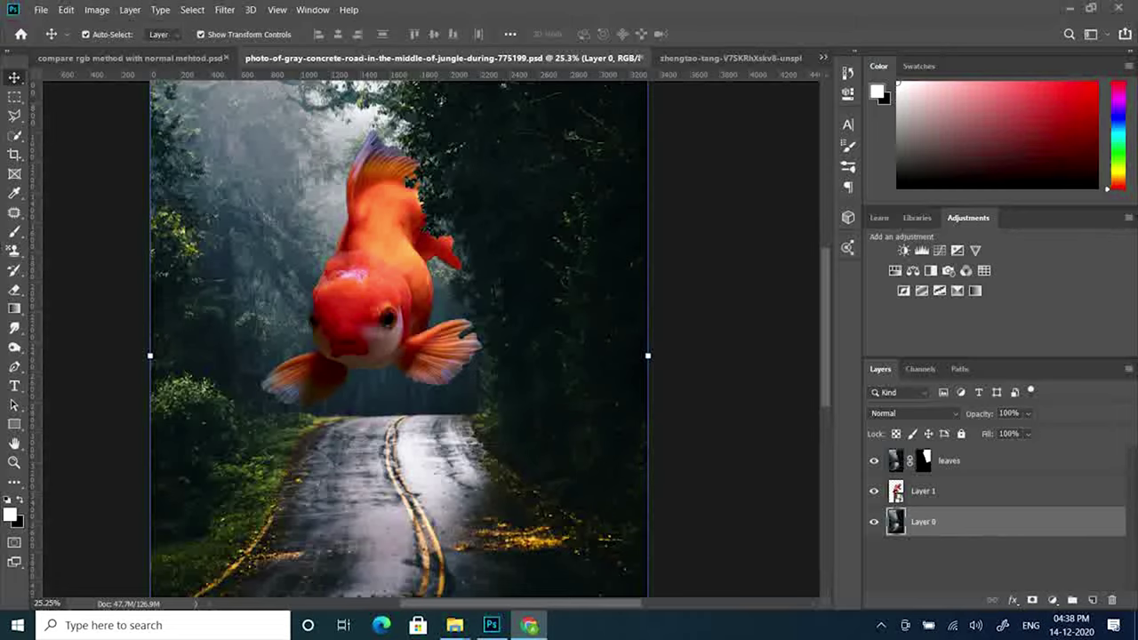
# - Soften the leaves mask's left edge with Select and Mask, outputting a new masked layer
pyautogui.scroll(4, 491, 349)
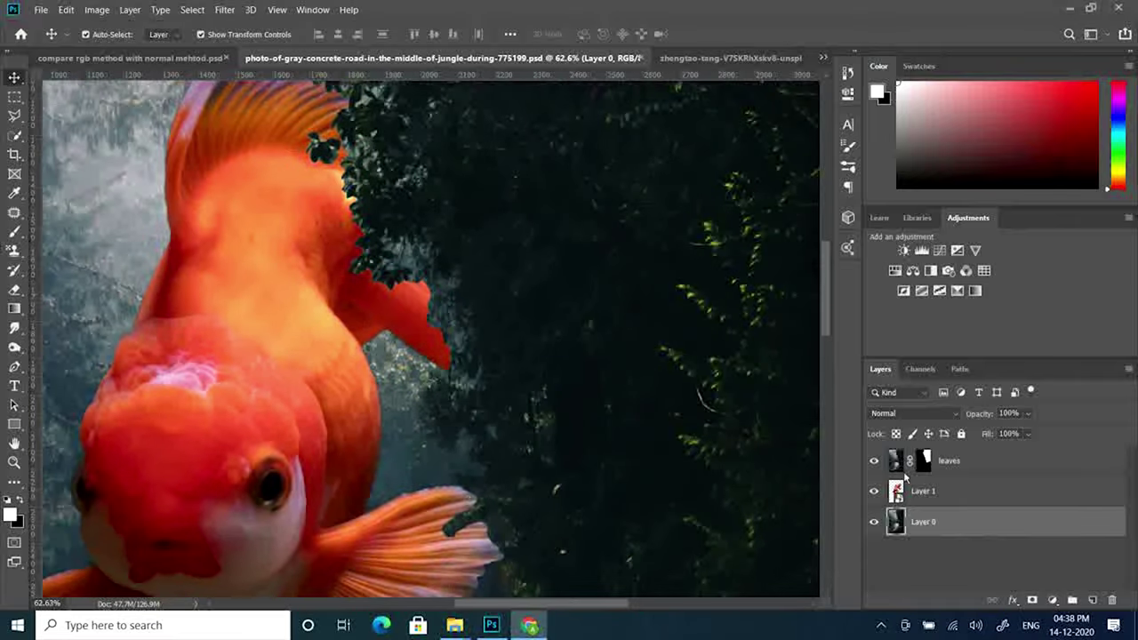
pyautogui.click(925, 462)
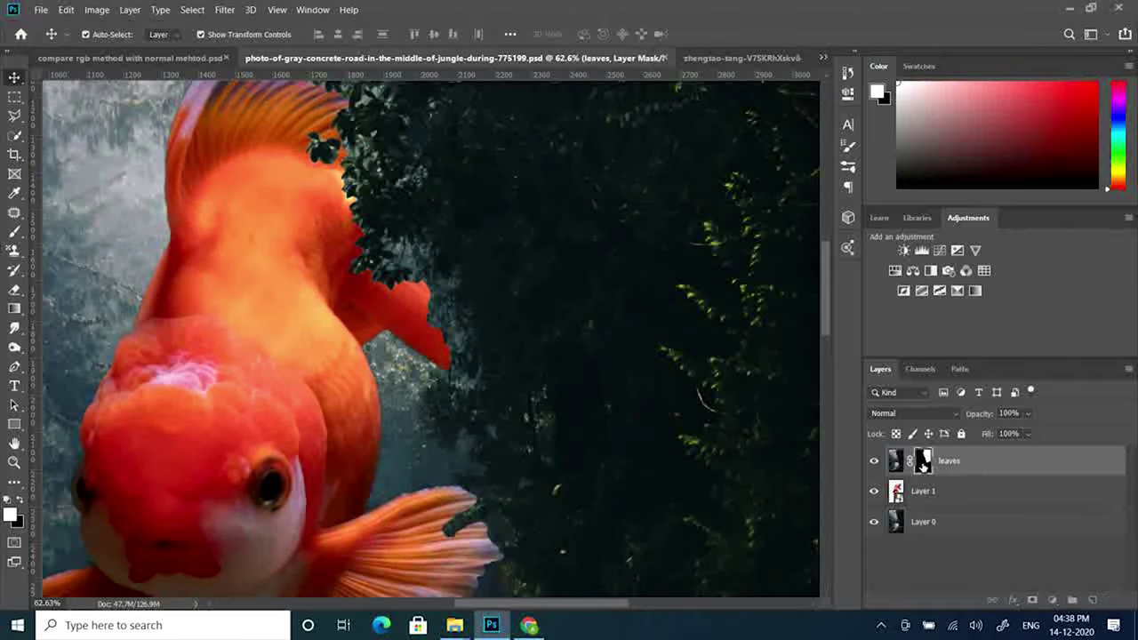
pyautogui.hotkey('ctrl', 'alt', 'r')
pyautogui.scroll(-4, 222, 223)
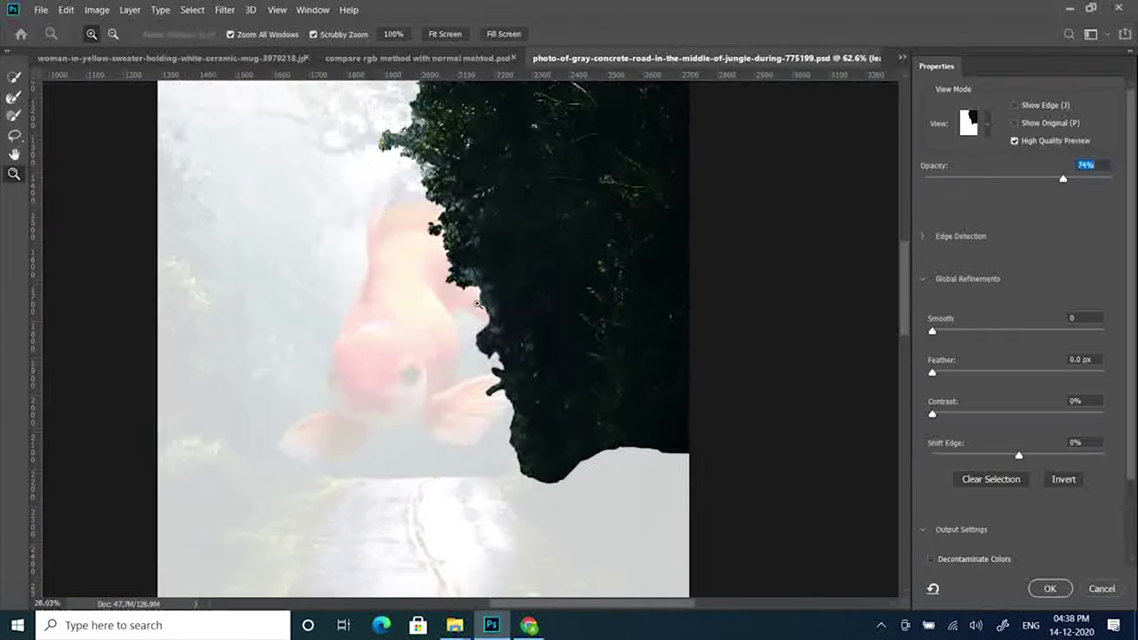
pyautogui.moveTo(444, 189); pyautogui.dragTo(508, 406)
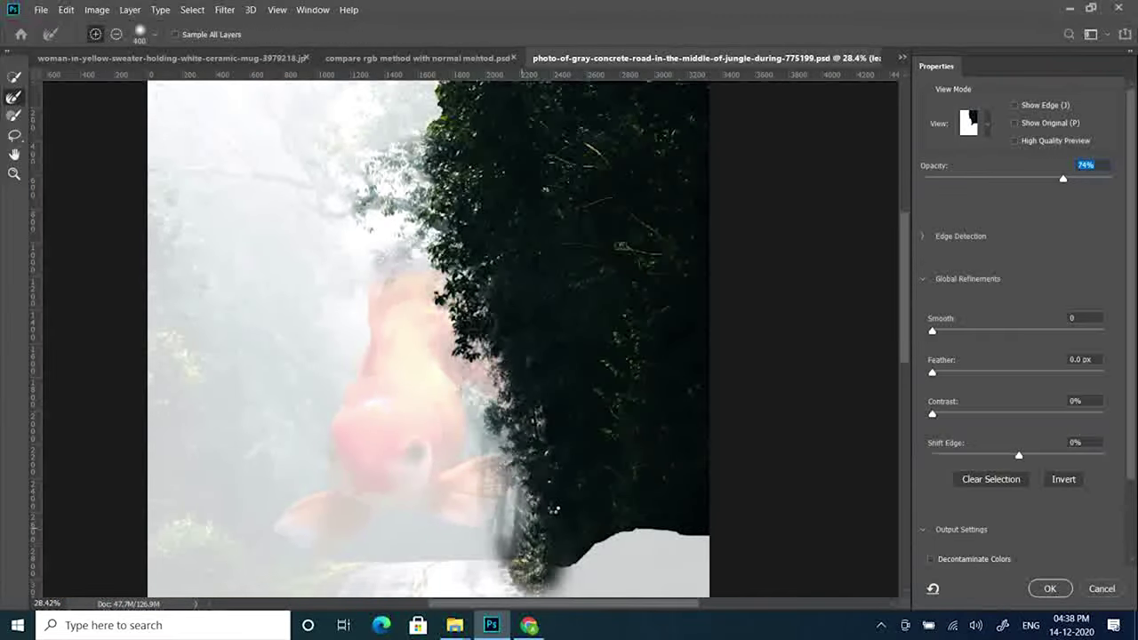
pyautogui.scroll(-3, 998, 445)
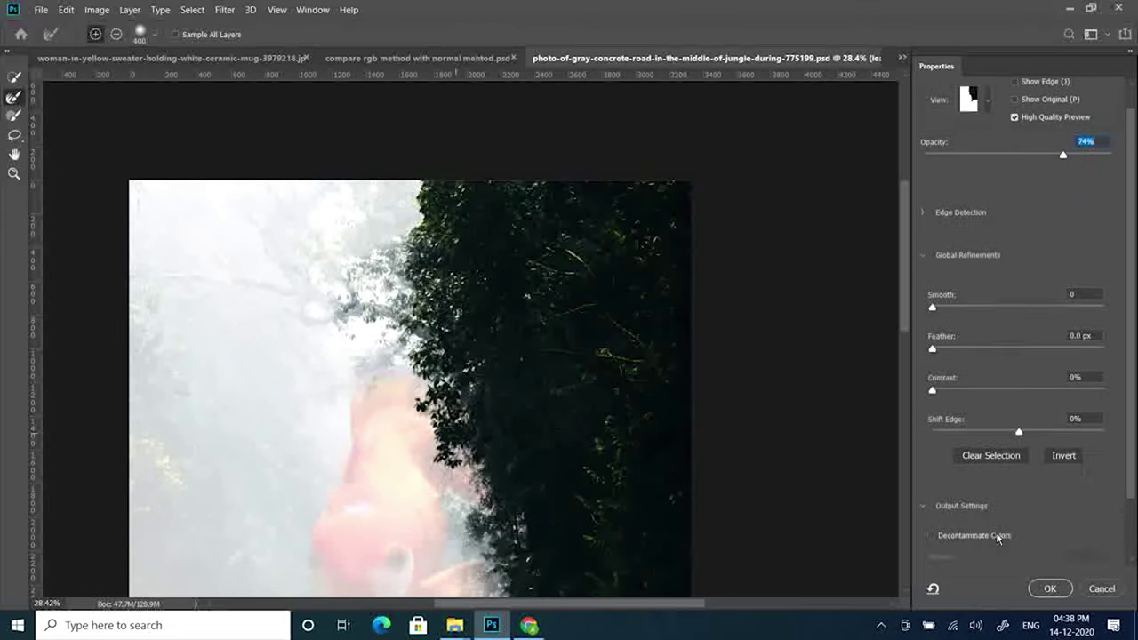
pyautogui.click(1005, 520)
pyautogui.click(1016, 567)
pyautogui.click(1048, 584)
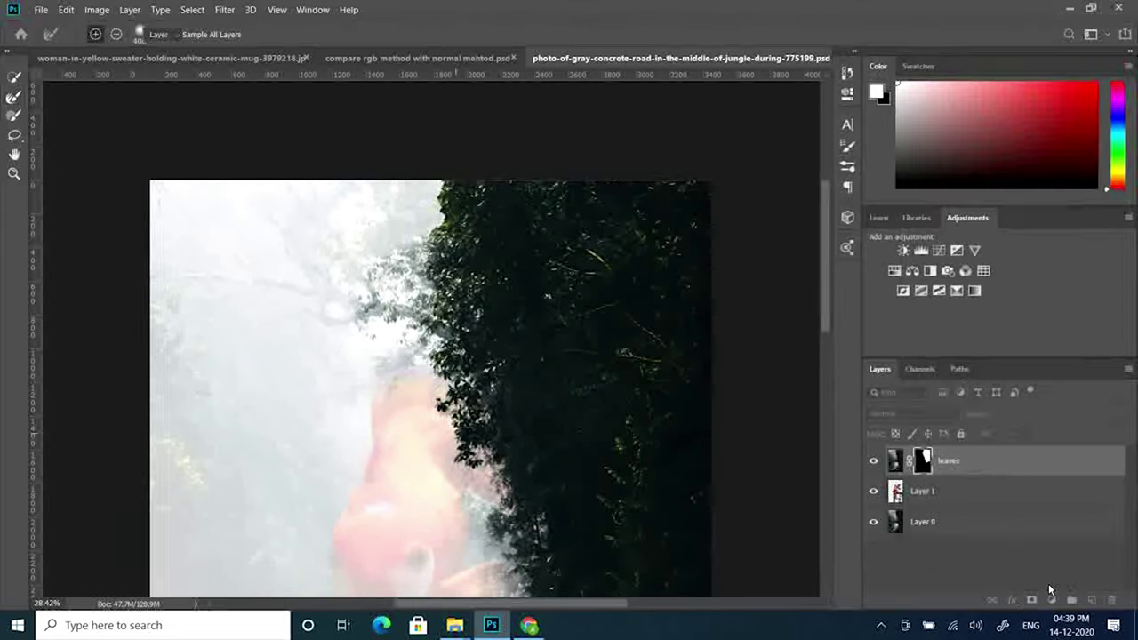
# - Delete the original leaves layer, zoom out, and select the fish layer, Layer 1
pyautogui.click(968, 495)
pyautogui.moveTo(967, 494); pyautogui.dragTo(1111, 599)
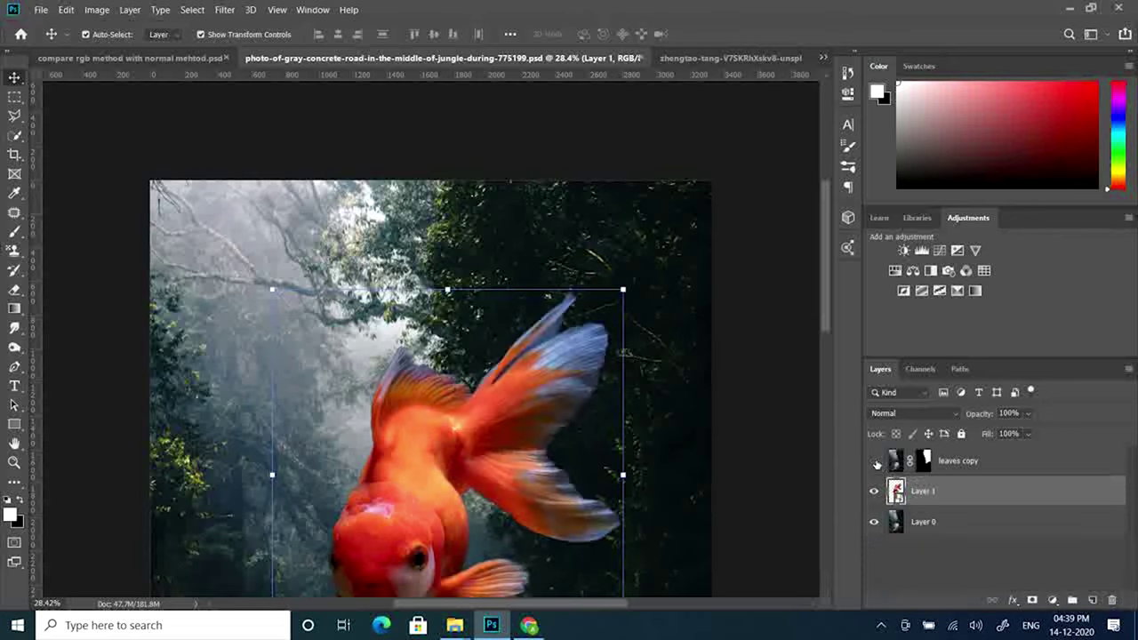
pyautogui.click(957, 460)
pyautogui.press('z')
pyautogui.moveTo(625, 353)
pyautogui.mouseDown()
pyautogui.moveTo(619, 433)
pyautogui.moveTo(534, 307)
pyautogui.mouseUp()
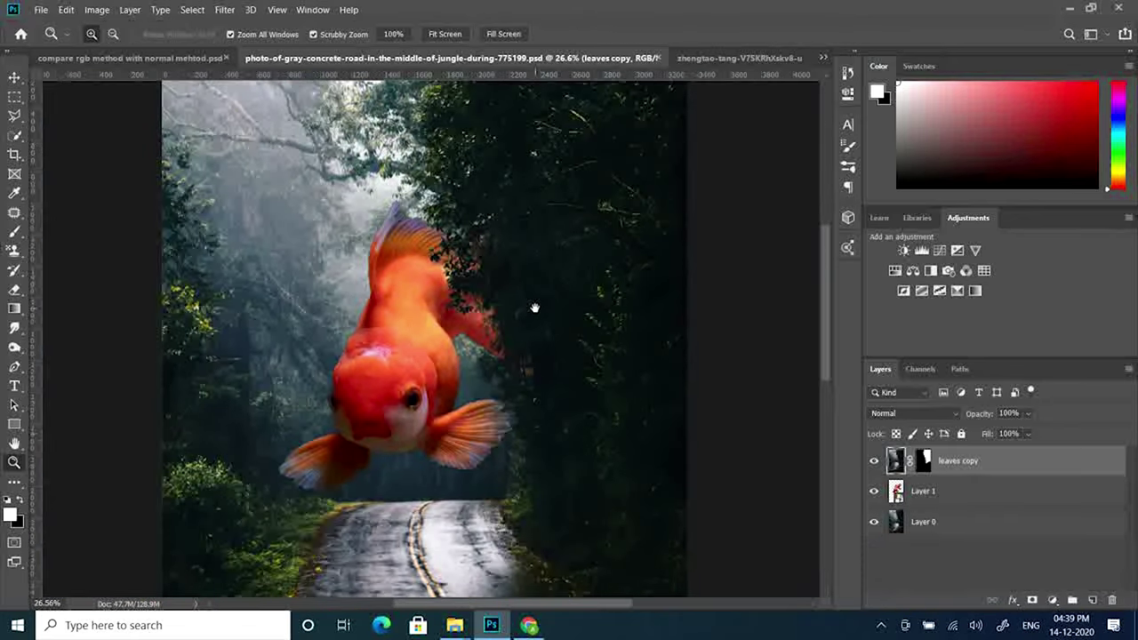
pyautogui.click(931, 566)
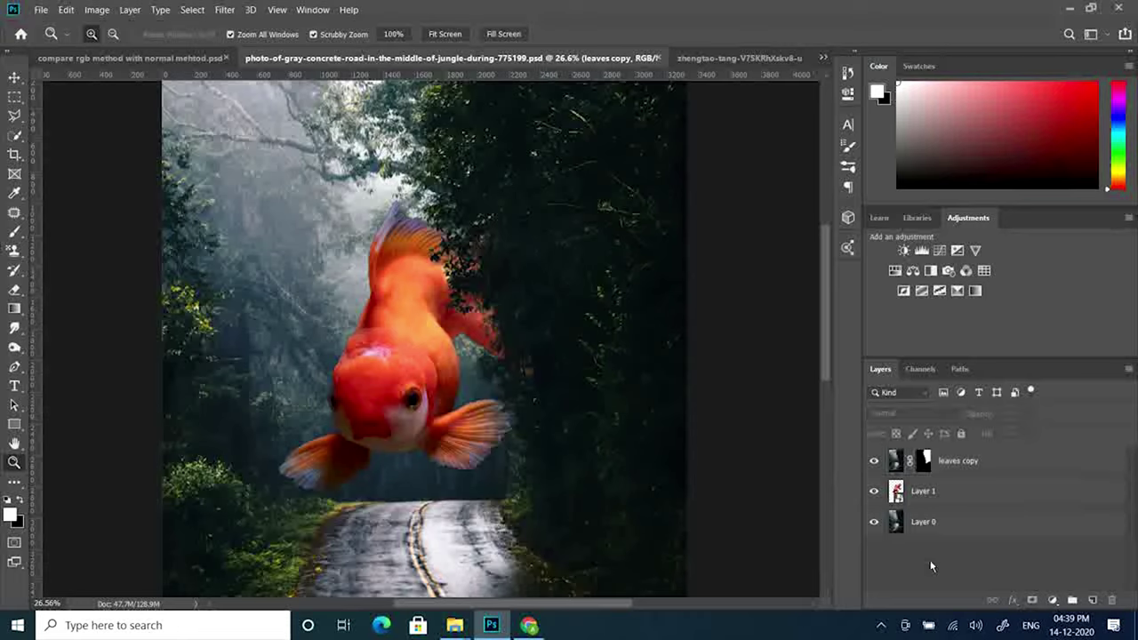
pyautogui.click(950, 494)
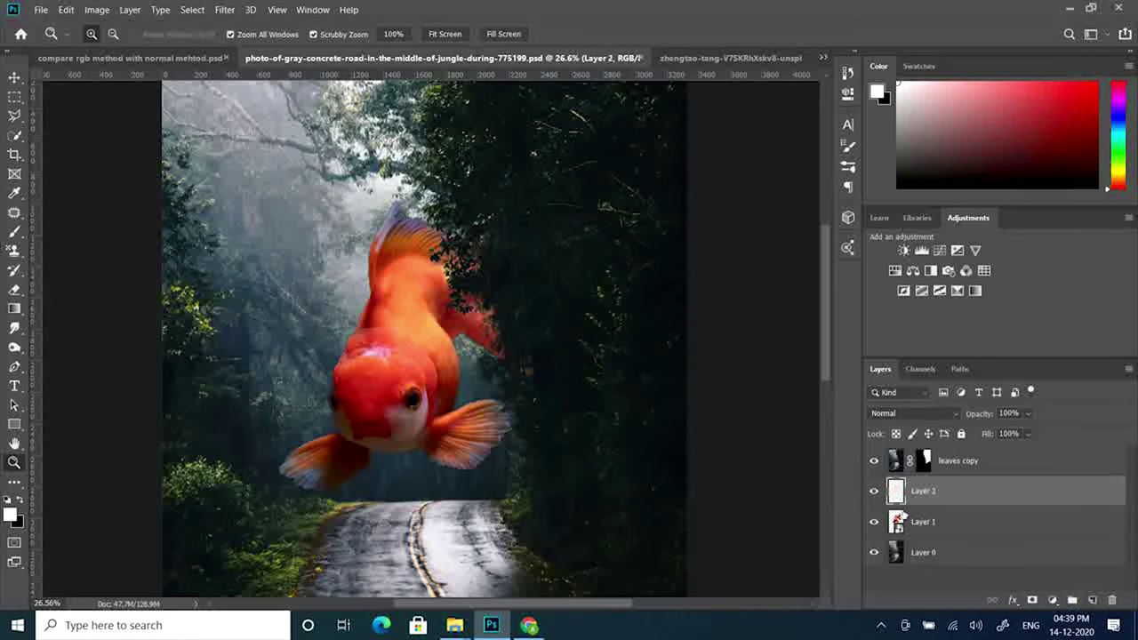
# - Paint a red tint over the goldfish's chin, face and body at 14% brush opacity
pyautogui.click(393, 348)
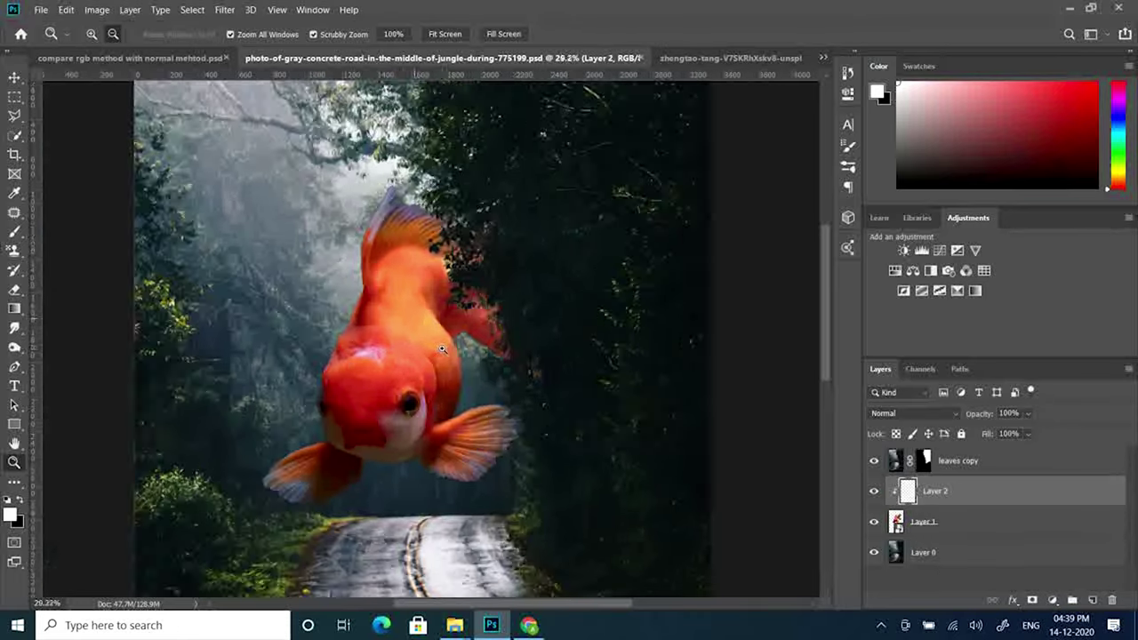
pyautogui.press('i')
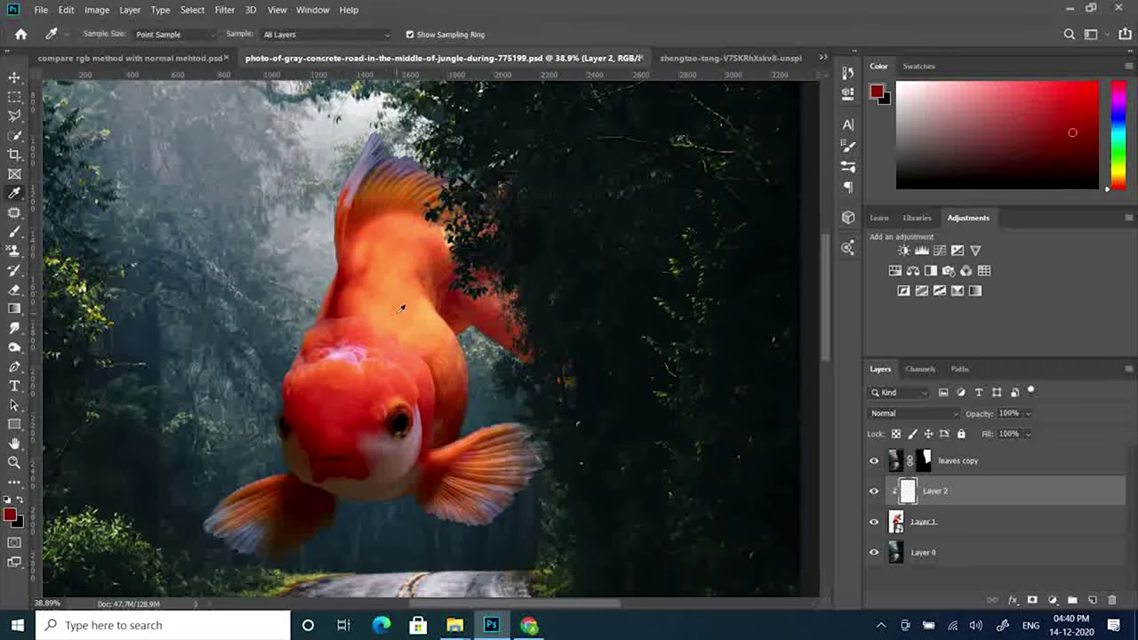
pyautogui.press('b')
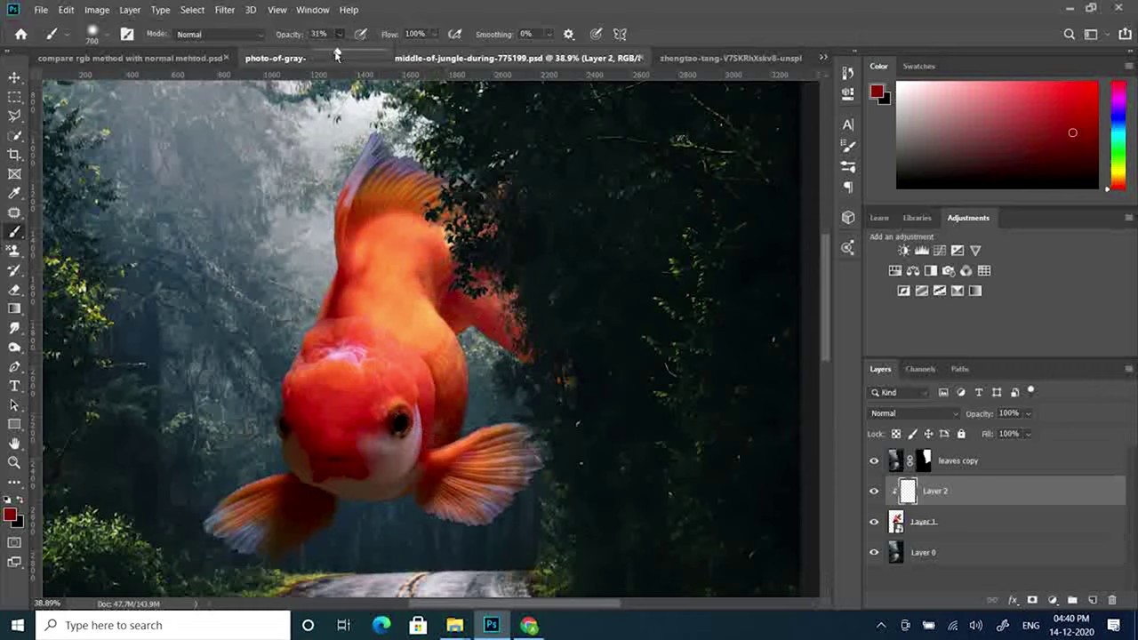
pyautogui.moveTo(482, 457); pyautogui.dragTo(397, 385)
pyautogui.moveTo(338, 55); pyautogui.dragTo(323, 56)
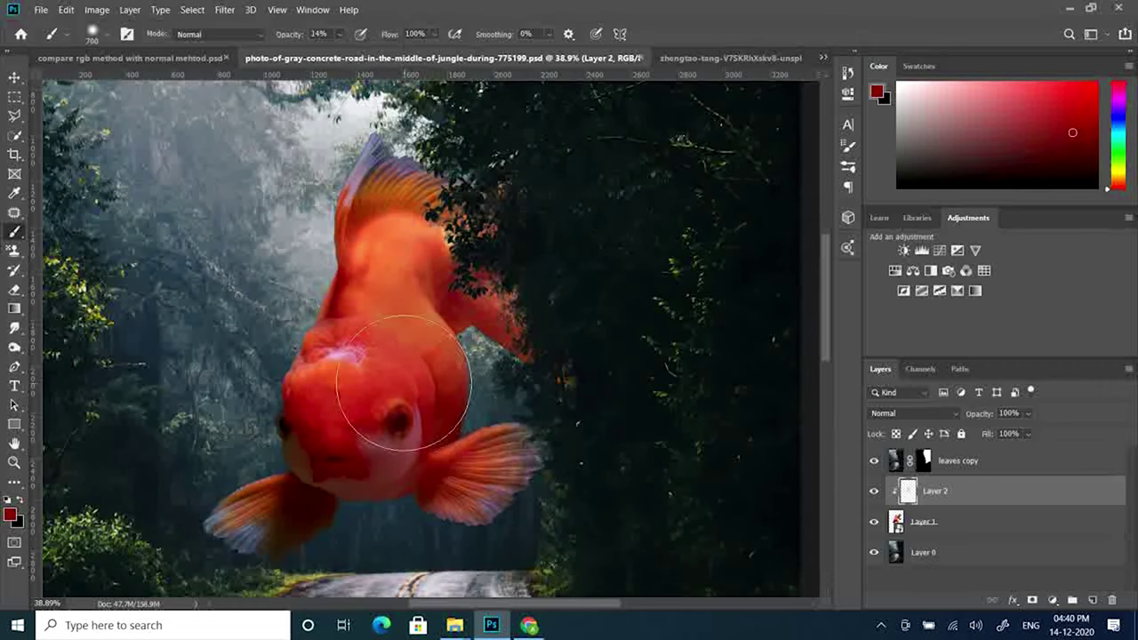
pyautogui.moveTo(394, 382); pyautogui.dragTo(347, 382)
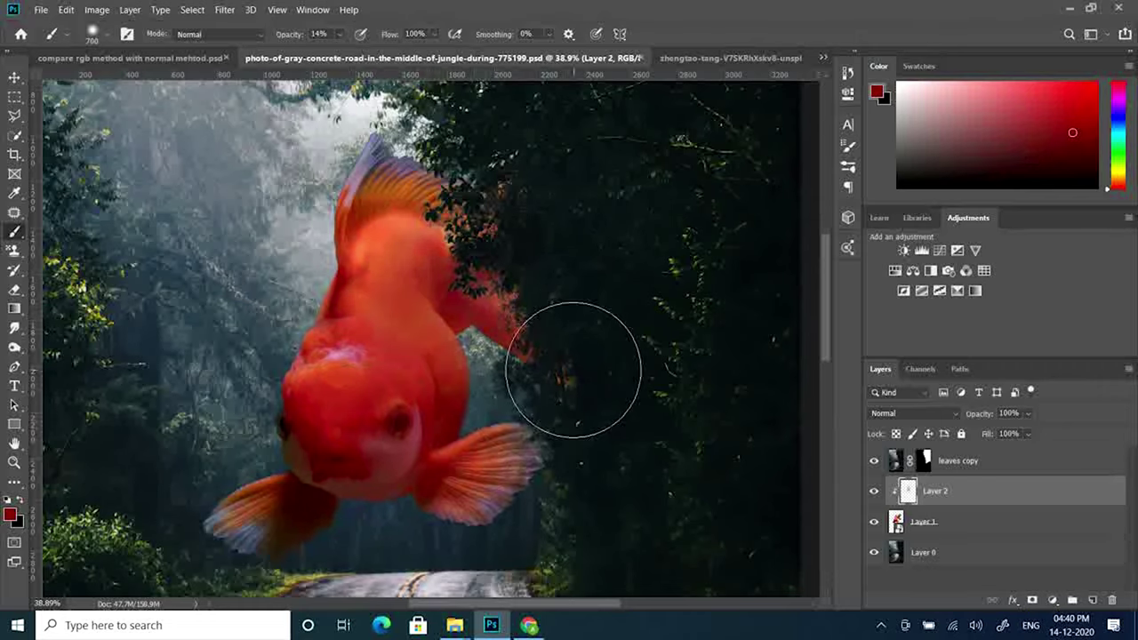
# - Mask some red tint off the fish's face on Layer 2, then add Layer 3
pyautogui.click(1030, 600)
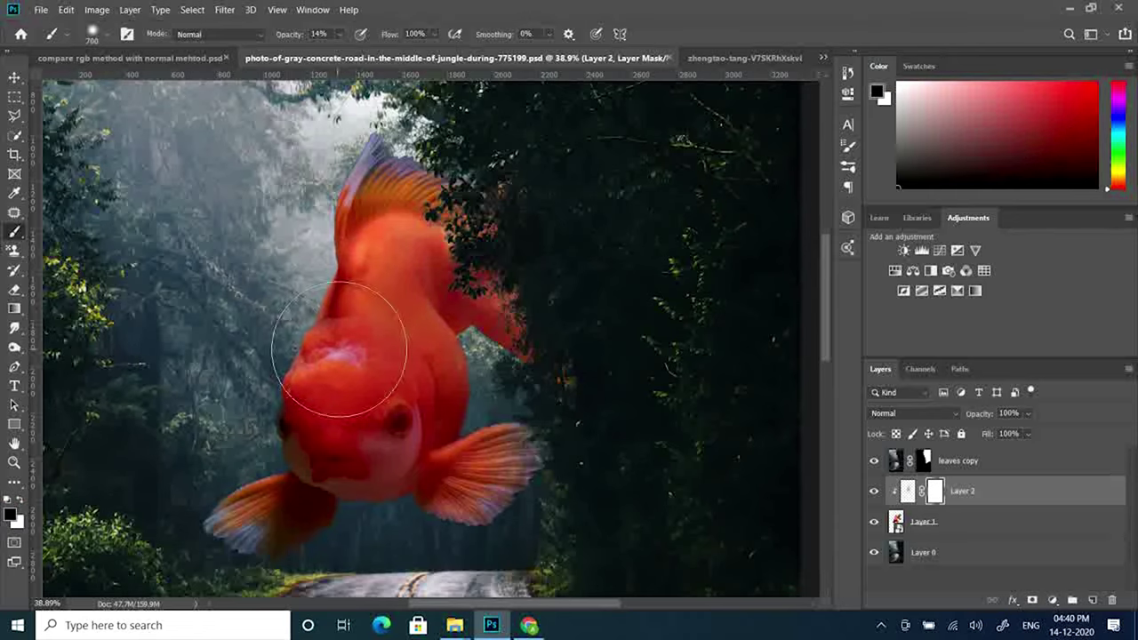
pyautogui.moveTo(269, 455)
pyautogui.mouseDown()
pyautogui.moveTo(343, 318)
pyautogui.moveTo(324, 493)
pyautogui.mouseUp()
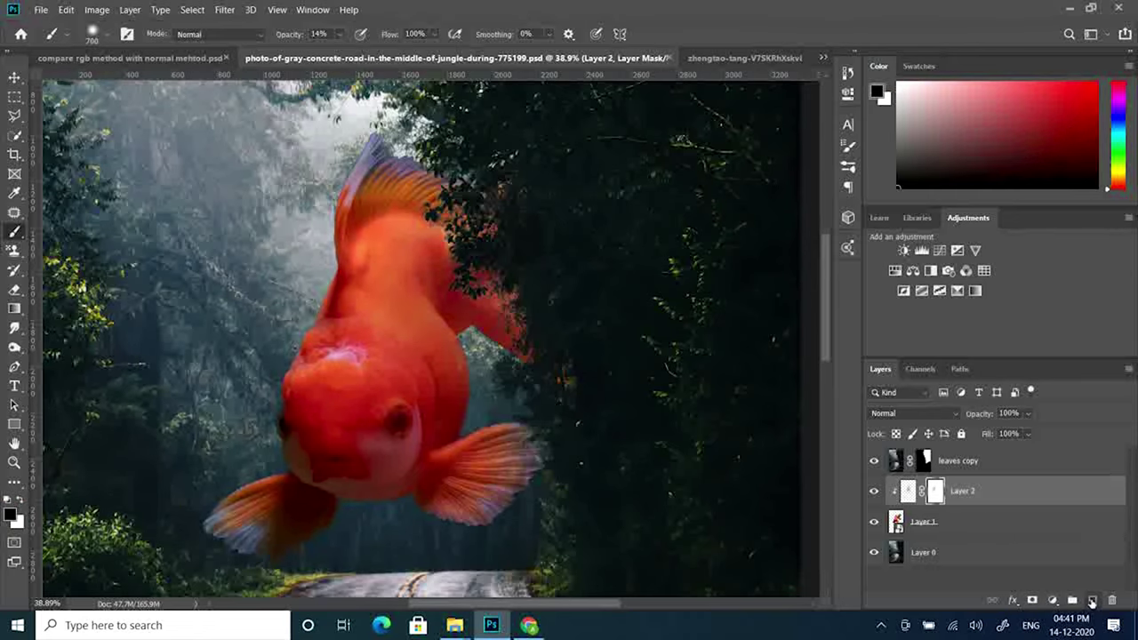
pyautogui.click(1092, 601)
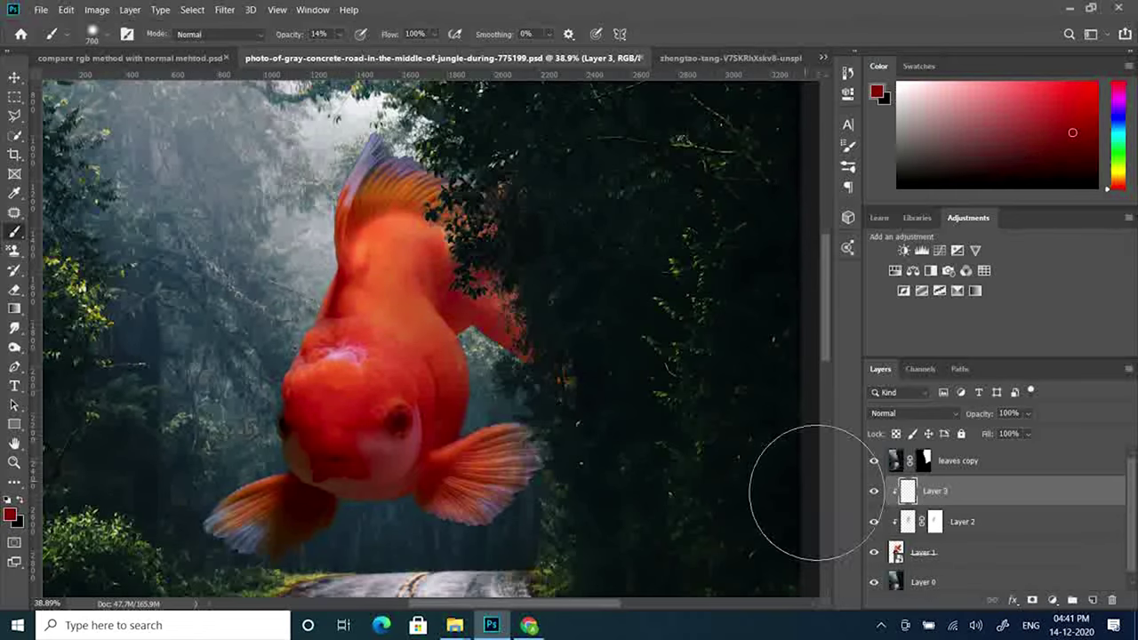
# - Sample the fish's orange colour while comparing it with Layer 2 hidden
pyautogui.click(873, 521)
pyautogui.scroll(2, 376, 239)
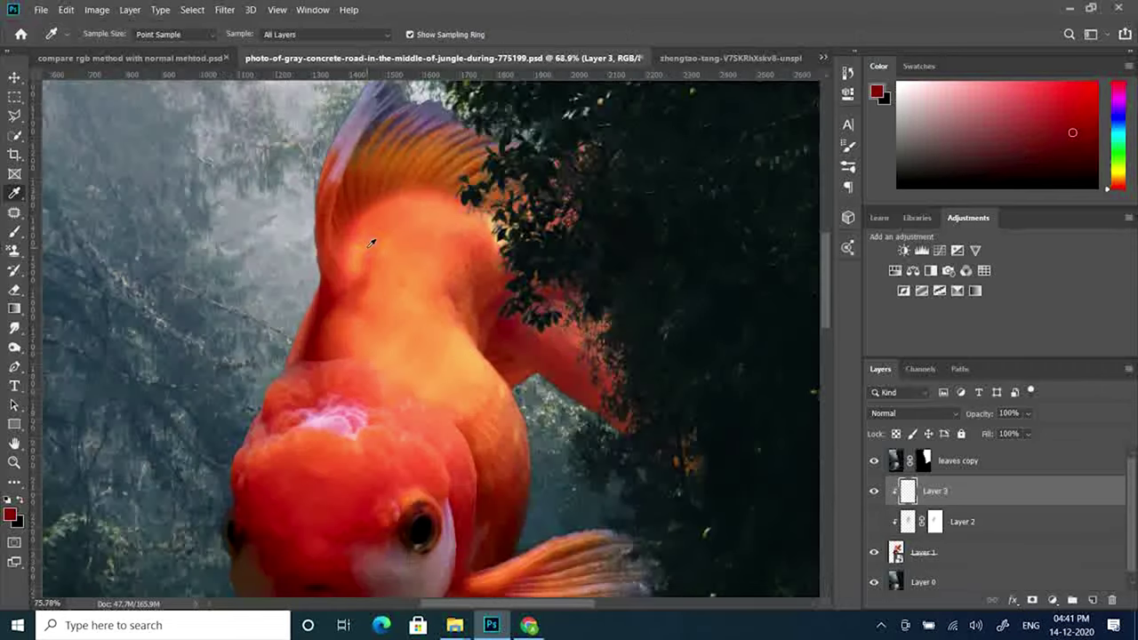
pyautogui.scroll(2, 432, 279)
pyautogui.keyDown('alt'); pyautogui.click(363, 261); pyautogui.keyUp('alt')
pyautogui.scroll(-3, 363, 262)
pyautogui.click(873, 521)
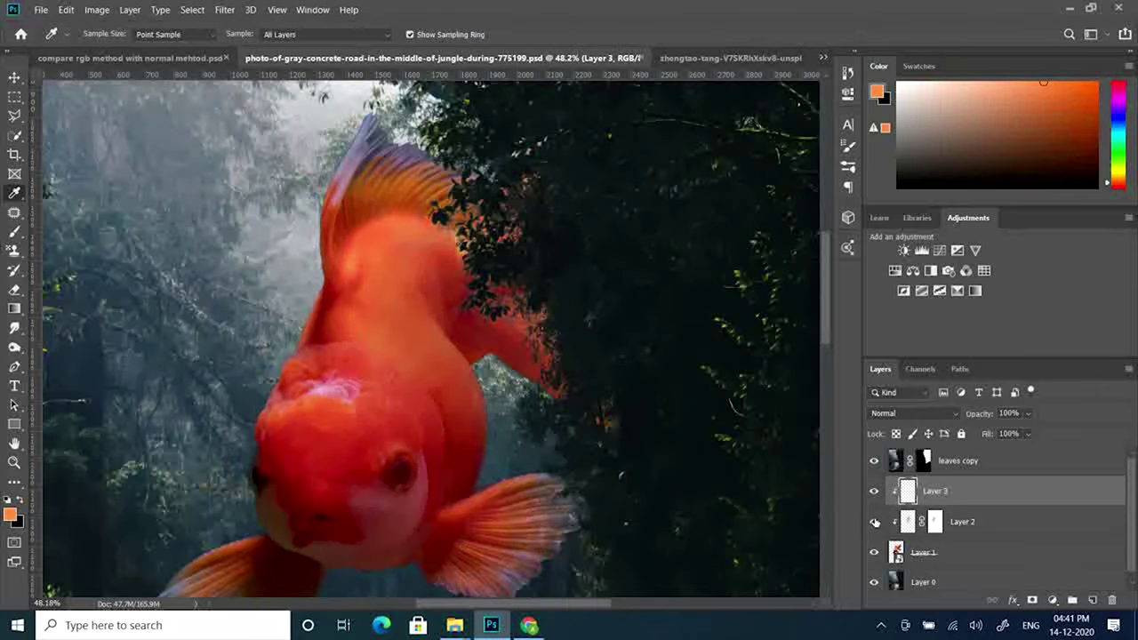
pyautogui.hscroll(-1, 335, 432)
pyautogui.press('b')
pyautogui.scroll(-2, 328, 356)
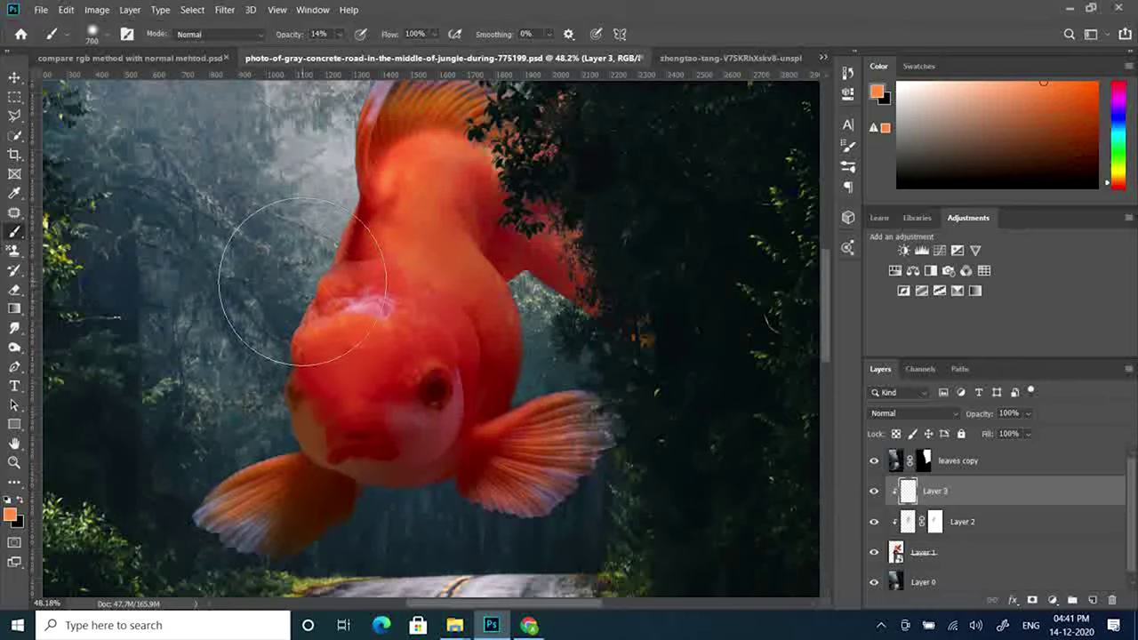
# - Replace the lighter stroke with orange-red paint on the fish's left cheek and mouth
pyautogui.hotkey('ctrl', 'z')
pyautogui.click(93, 34)
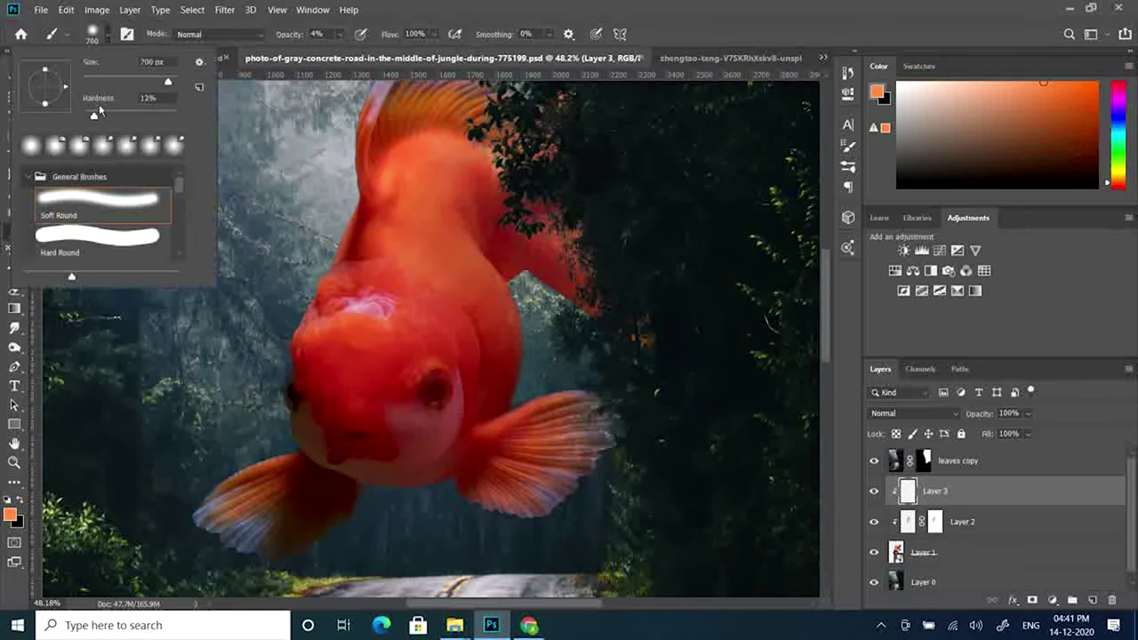
pyautogui.press('Escape')
pyautogui.moveTo(265, 462); pyautogui.dragTo(293, 368)
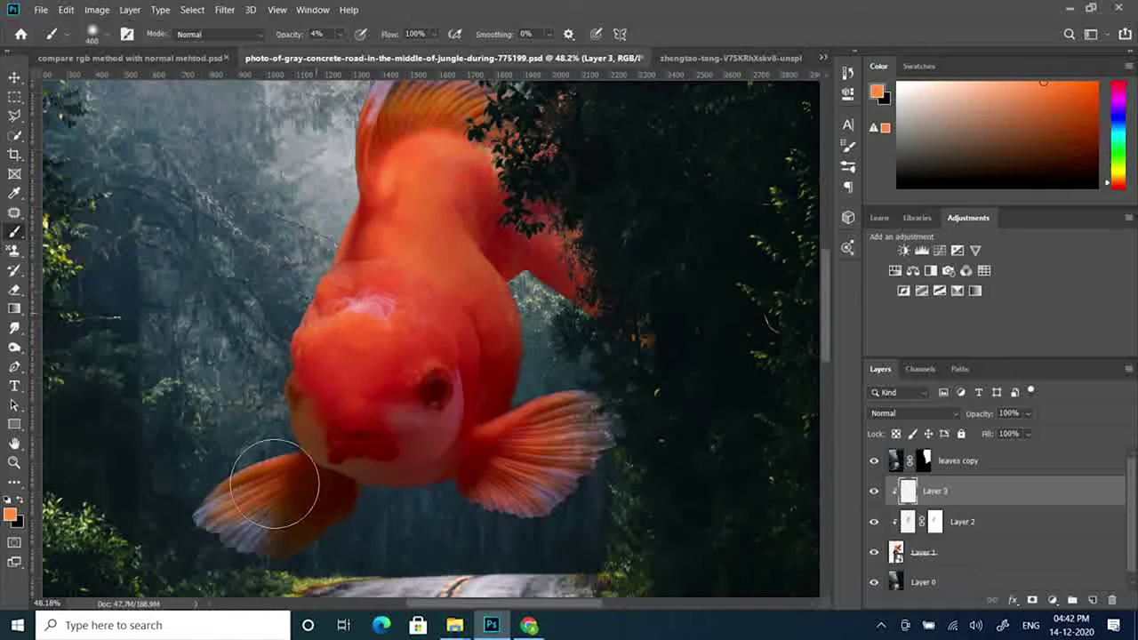
pyautogui.keyDown('alt'); pyautogui.click(393, 165); pyautogui.keyUp('alt')
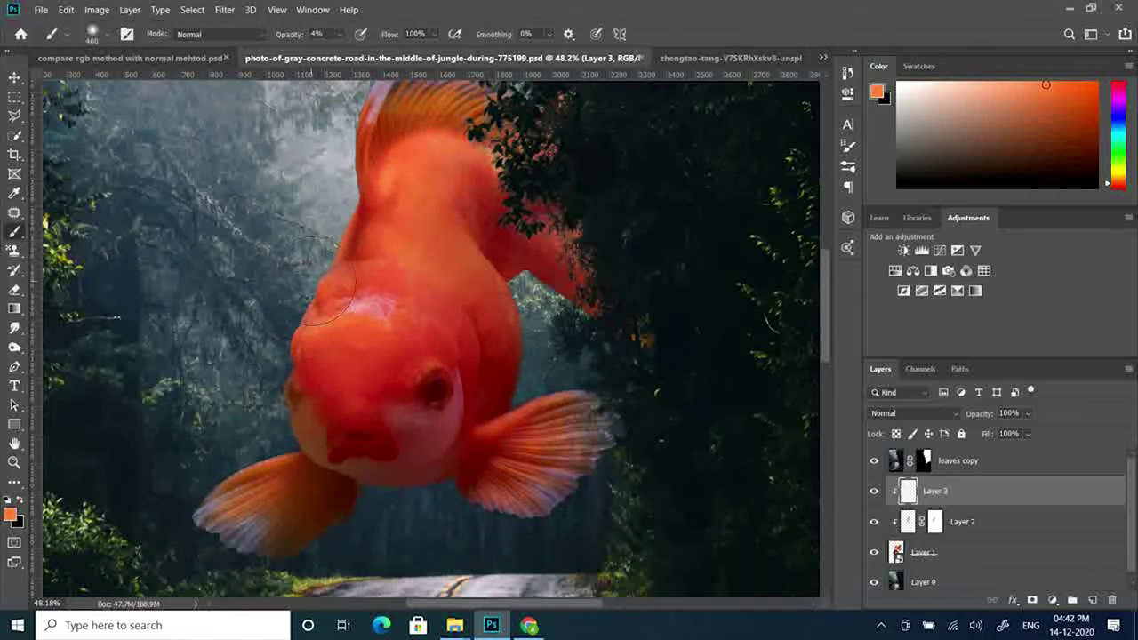
# - Set brush opacity to 21% and add a layer mask to Layer 3
pyautogui.scroll(3, 402, 177)
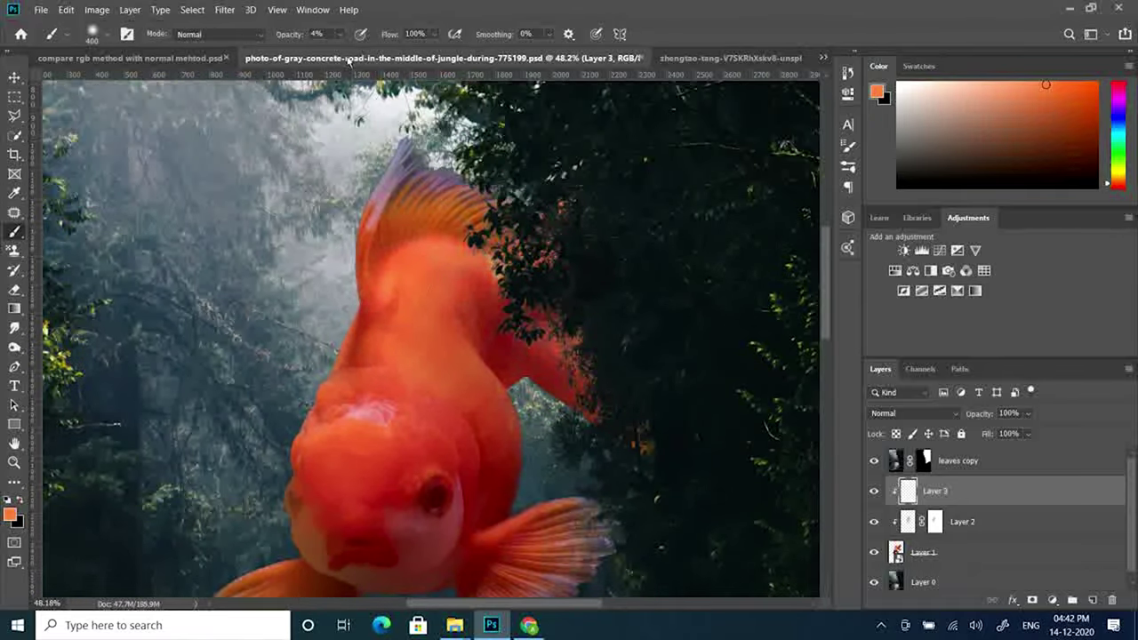
pyautogui.scroll(-4, 294, 356)
pyautogui.press('2')
pyautogui.press('1')
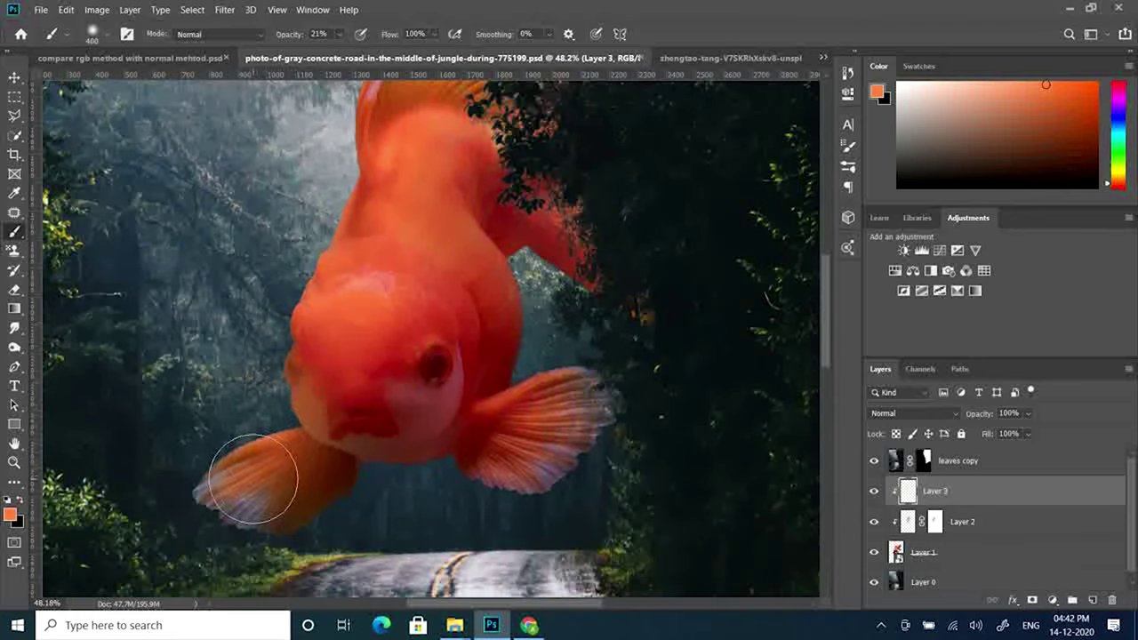
pyautogui.scroll(3, 157, 477)
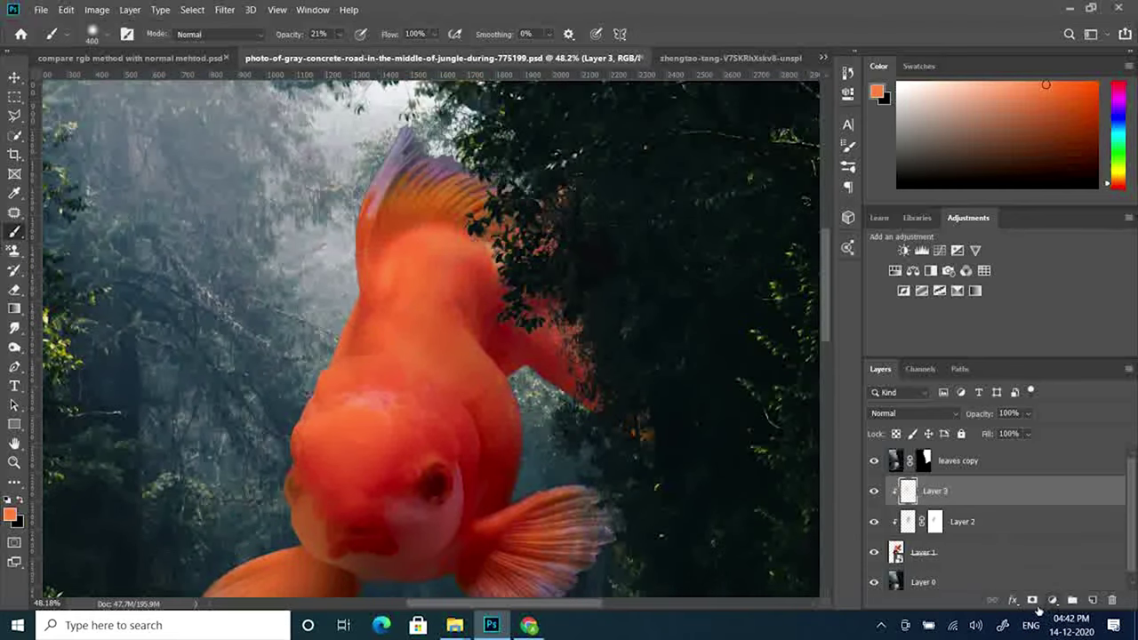
pyautogui.click(1032, 601)
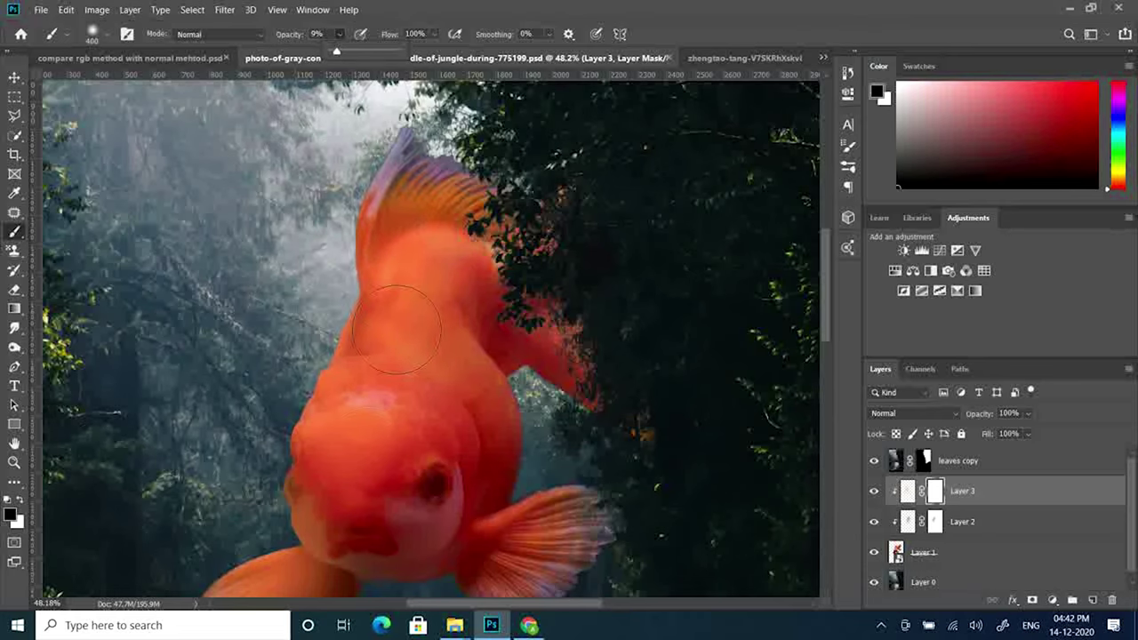
# - Paint soft dark red shading over the fish on Layer 2
pyautogui.scroll(-3, 443, 439)
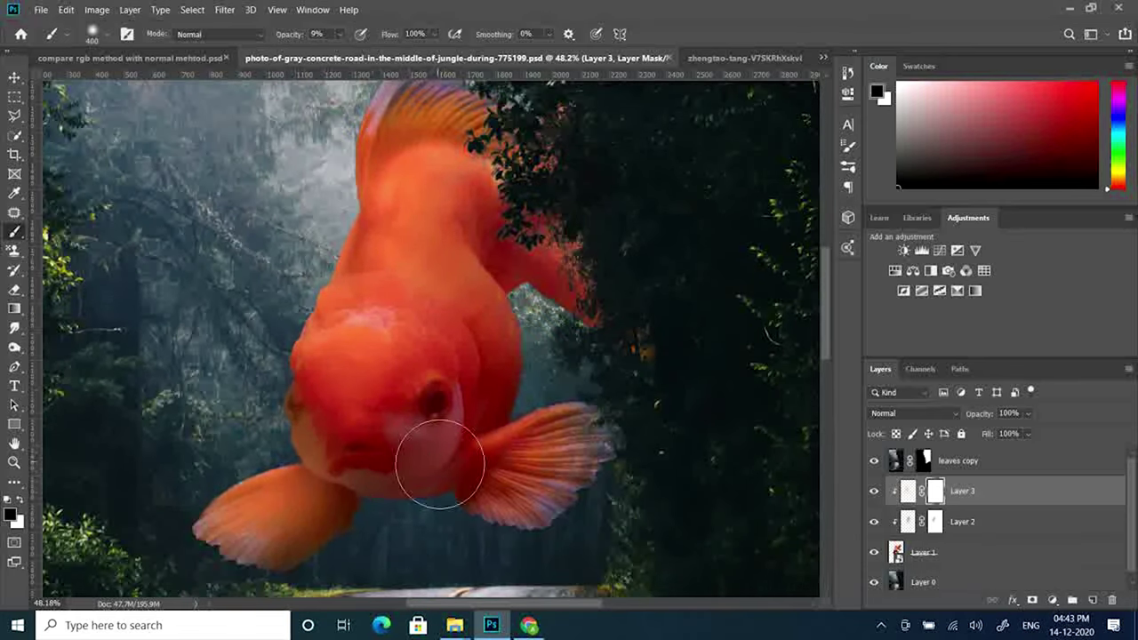
pyautogui.scroll(1, 388, 249)
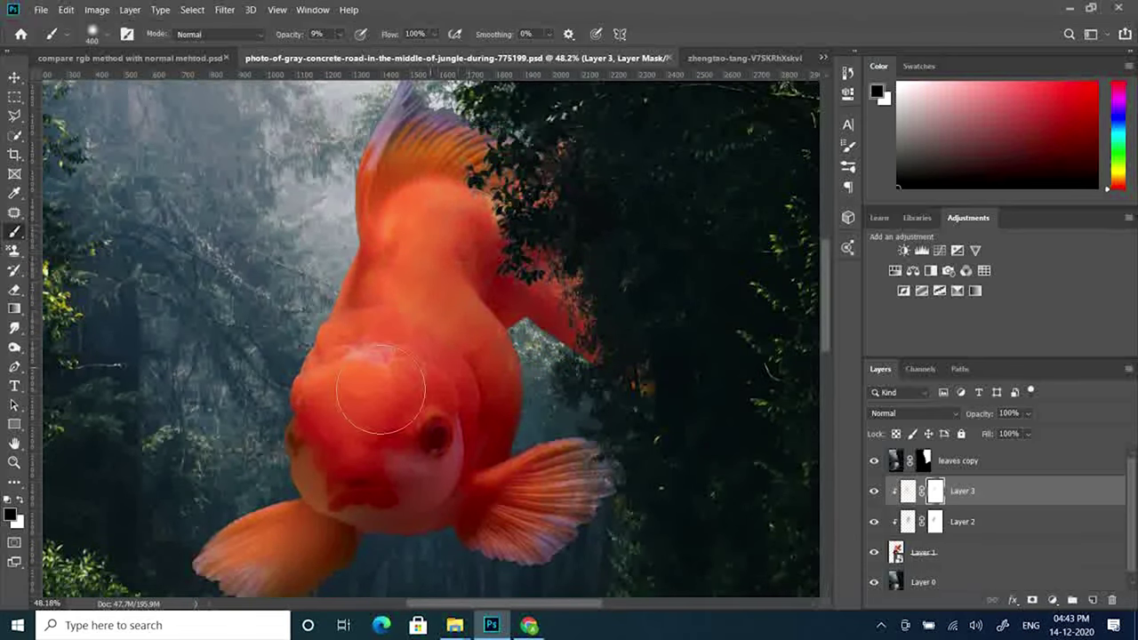
pyautogui.click(936, 523)
pyautogui.click(908, 525)
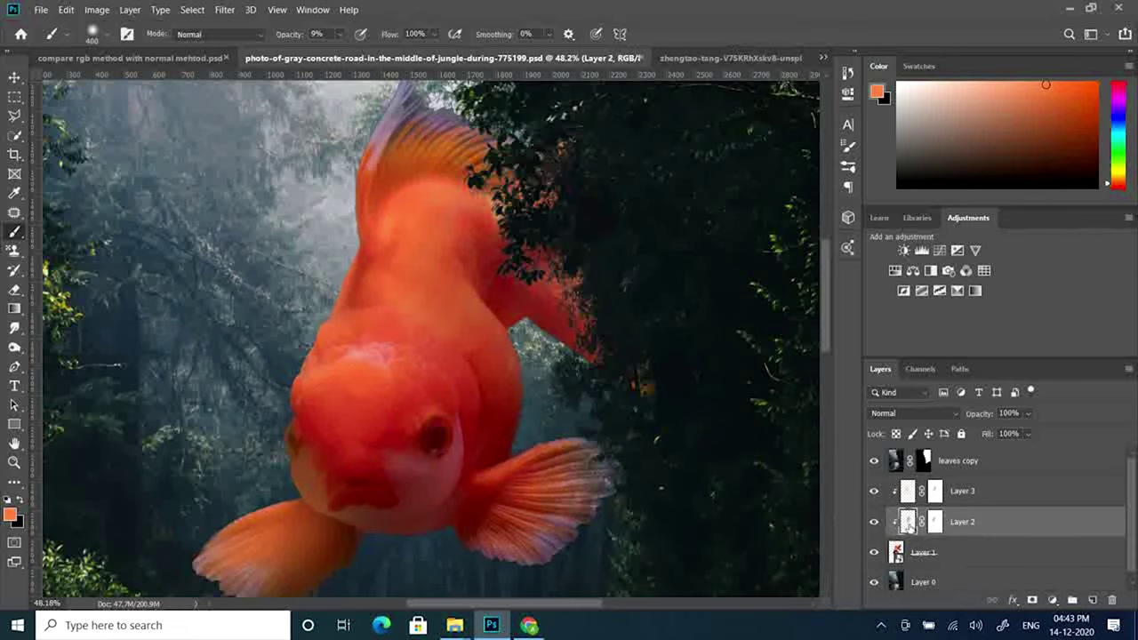
pyautogui.keyDown('alt'); pyautogui.click(481, 392); pyautogui.keyUp('alt')
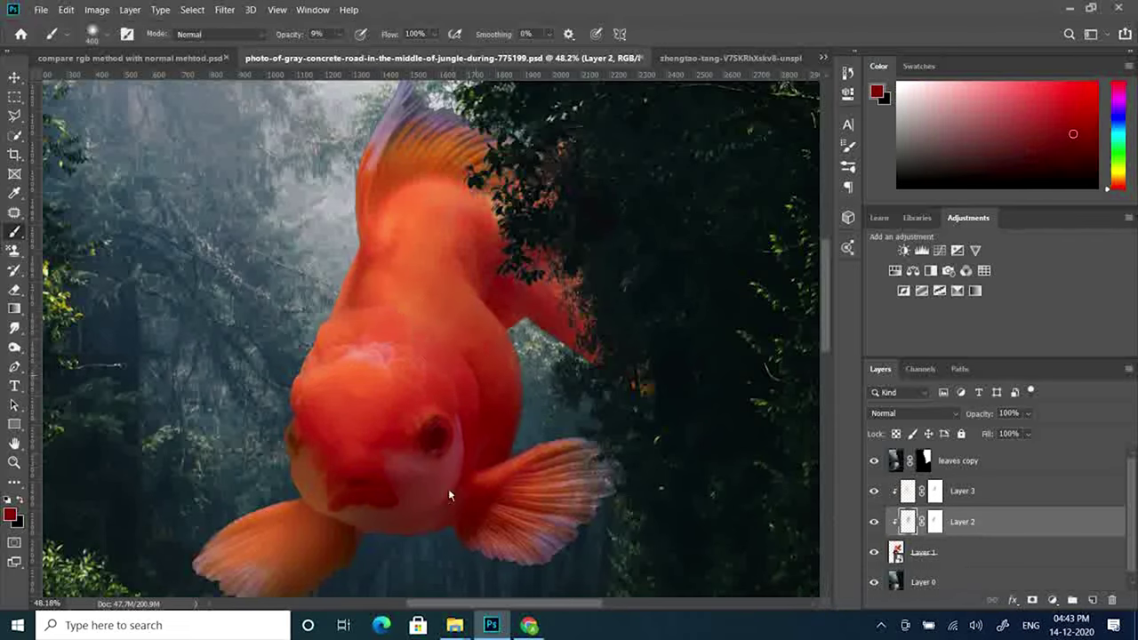
pyautogui.moveTo(579, 471); pyautogui.dragTo(521, 534)
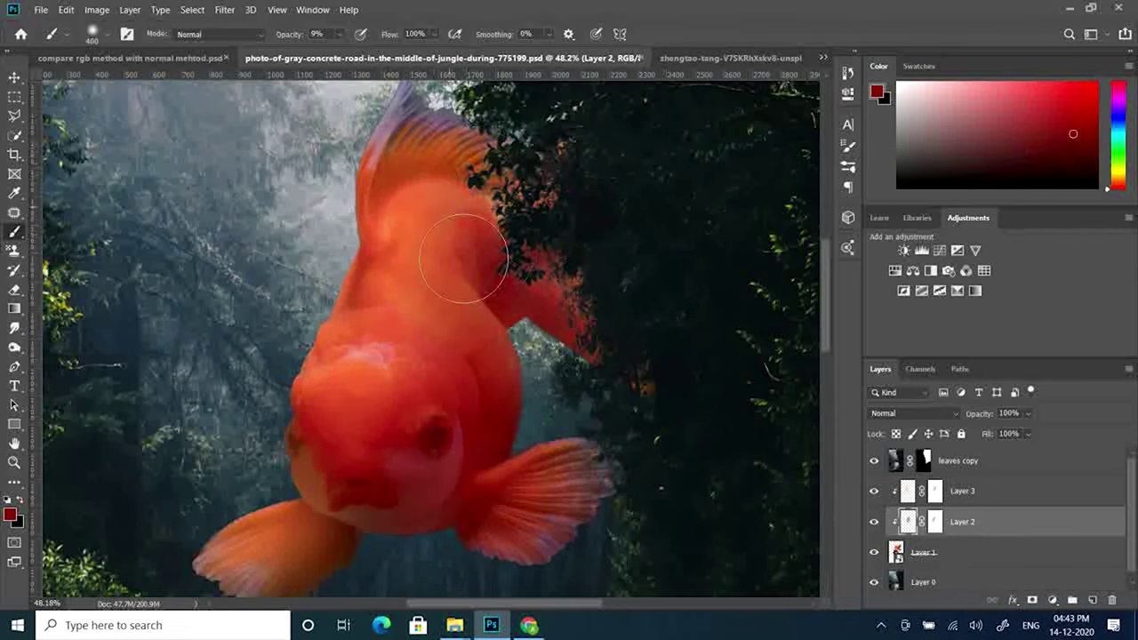
# - Return to Layer 3's pixels with the fish's orange as paint colour
pyautogui.scroll(-3, 533, 274)
pyautogui.scroll(2, 487, 342)
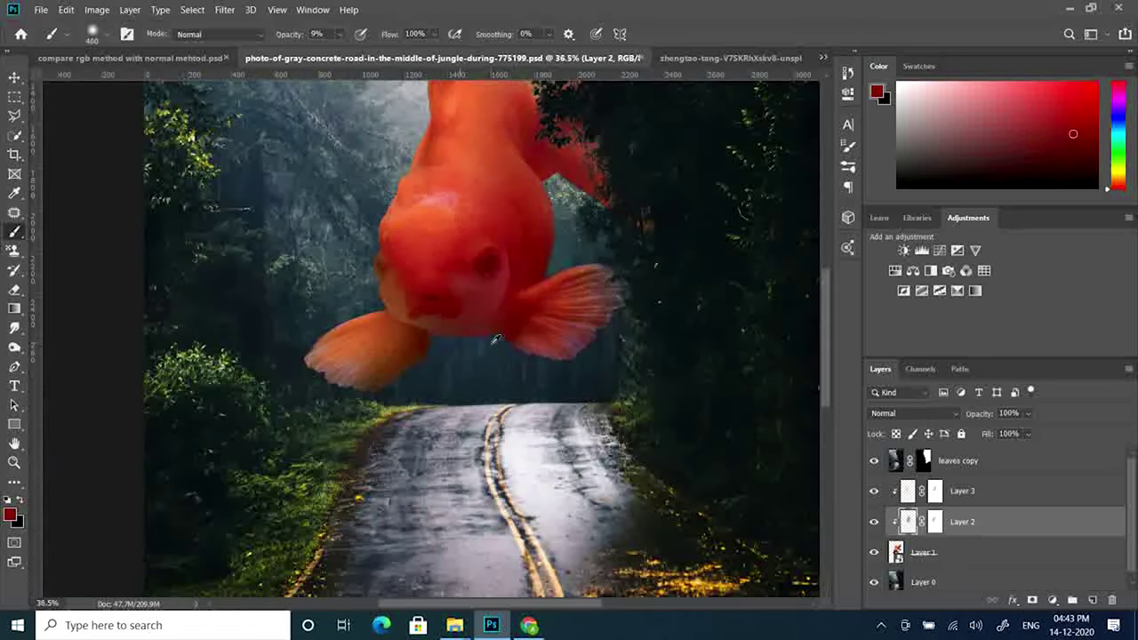
pyautogui.hotkey('alt', ']')
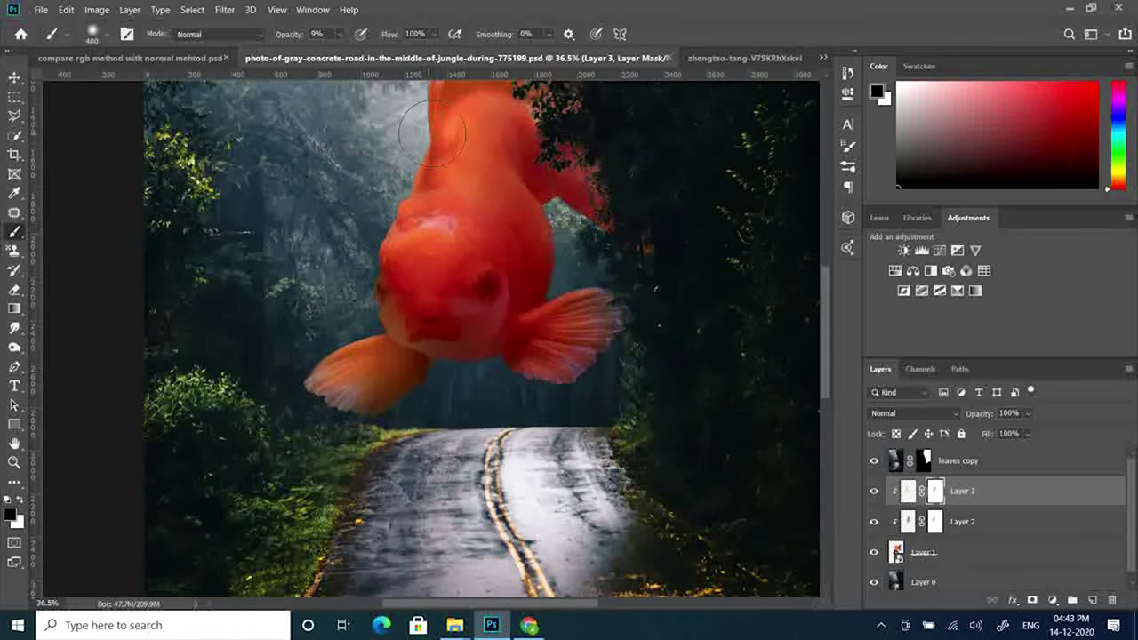
pyautogui.scroll(1, 404, 264)
pyautogui.scroll(-1, 529, 258)
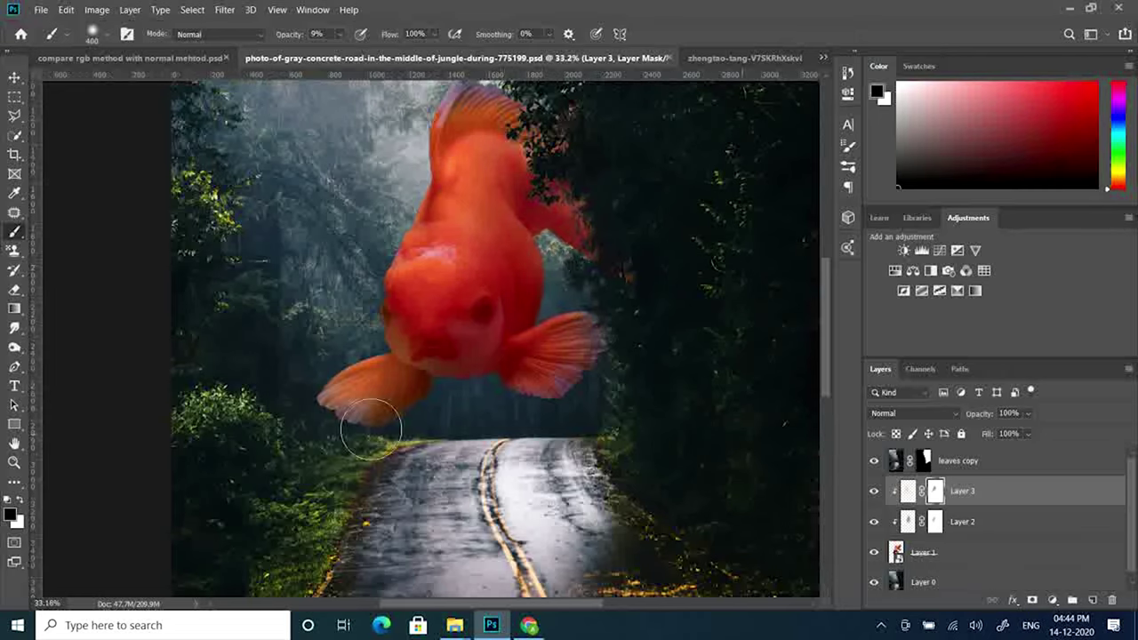
pyautogui.click(907, 491)
pyautogui.keyDown('alt'); pyautogui.click(436, 302); pyautogui.keyUp('alt')
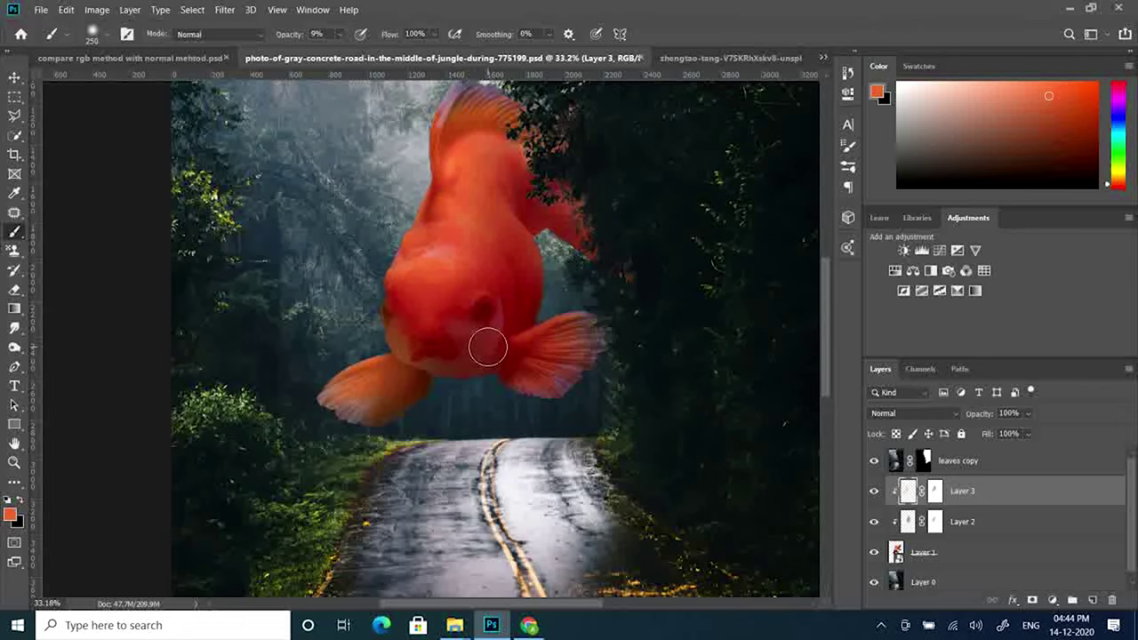
pyautogui.scroll(-2, 488, 347)
pyautogui.scroll(3, 451, 265)
pyautogui.scroll(2, 451, 265)
pyautogui.scroll(-5, 451, 265)
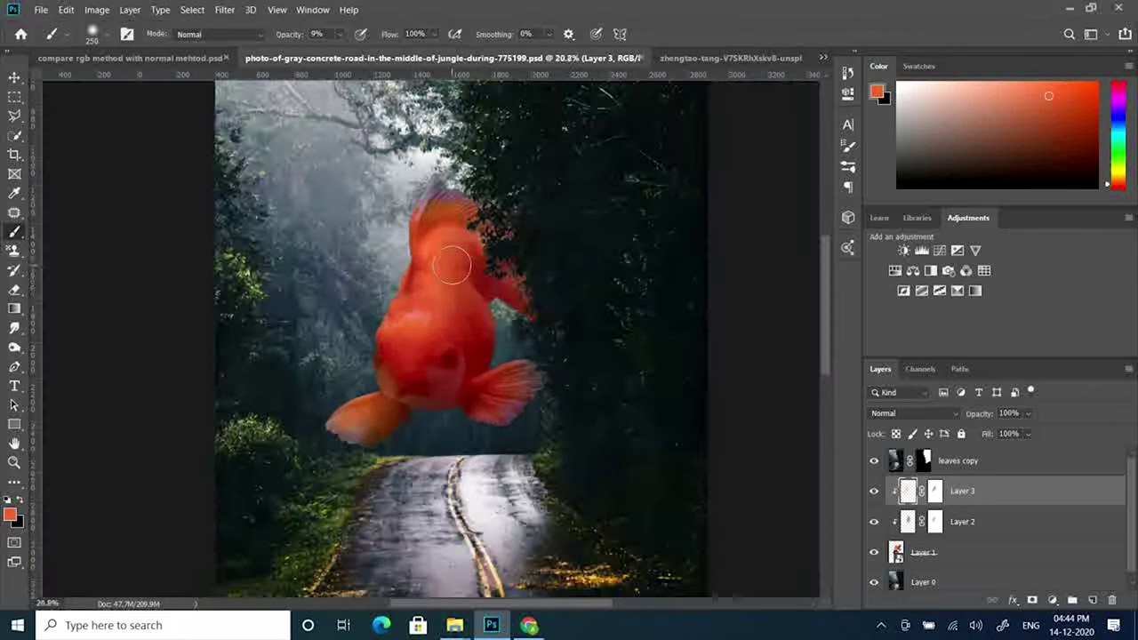
pyautogui.scroll(2, 452, 264)
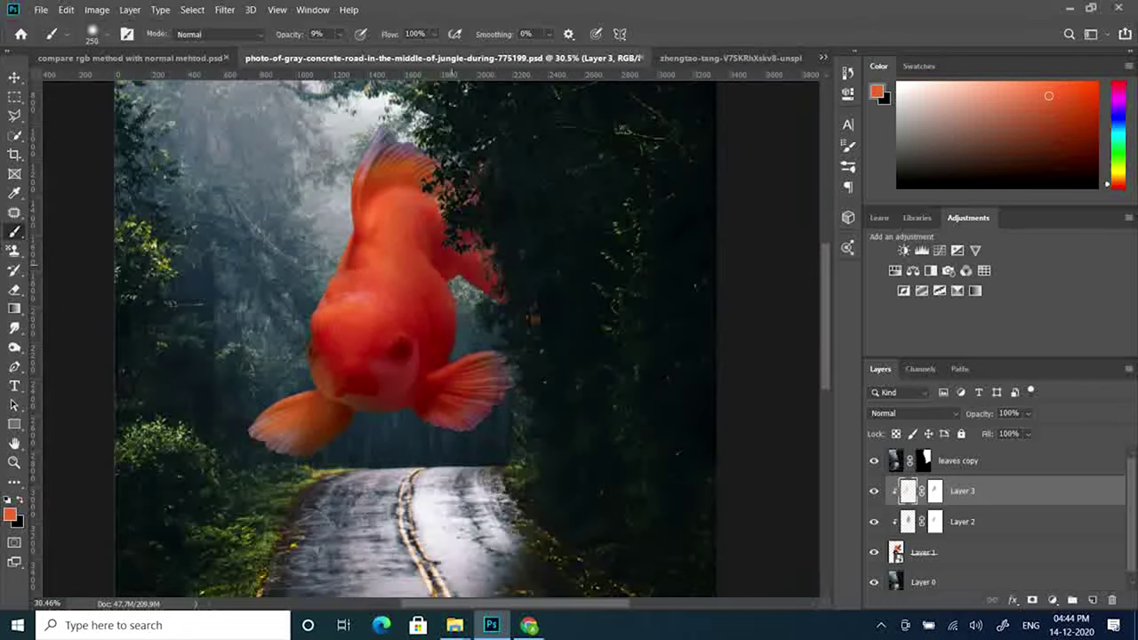
# - Check the background behind the goldfish, then add a new layer above Layer 0
pyautogui.click(925, 552)
pyautogui.click(873, 551)
pyautogui.click(873, 552)
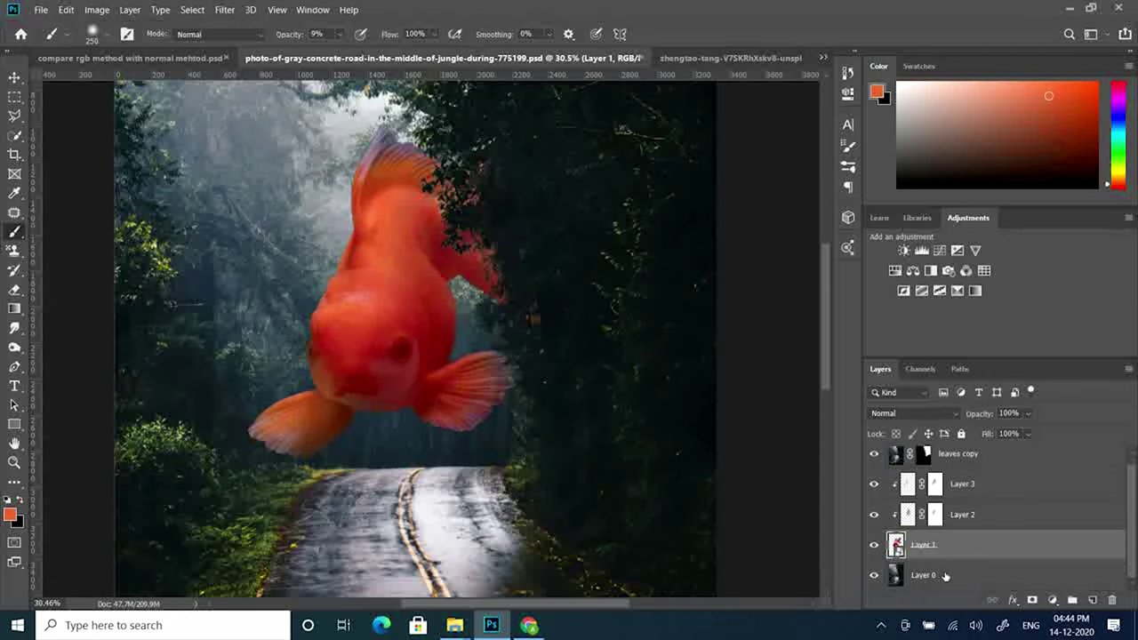
pyautogui.click(925, 575)
pyautogui.click(1093, 601)
# - Darken the road with a soft stroke and resize the brush to about 700
pyautogui.scroll(-3, 447, 413)
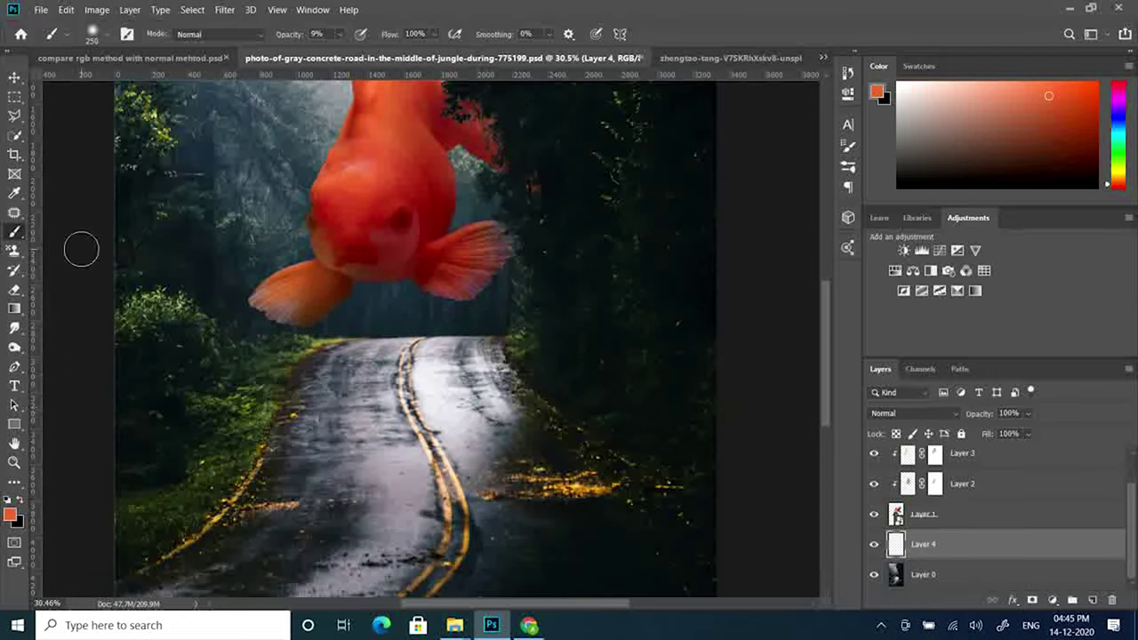
pyautogui.keyDown('alt'); pyautogui.click(348, 325); pyautogui.keyUp('alt')
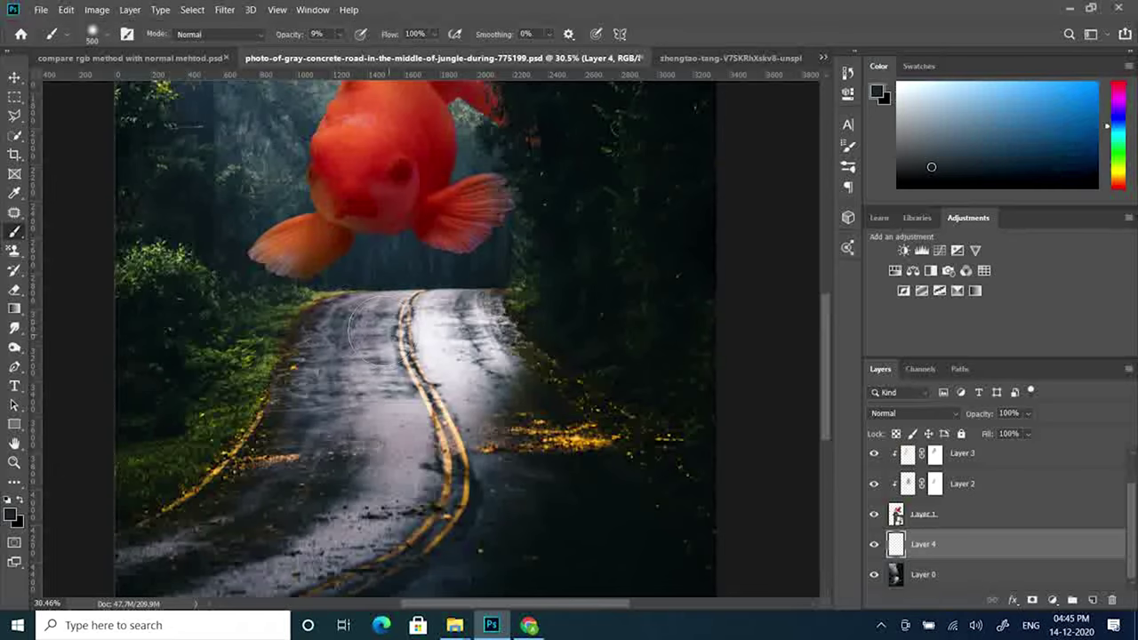
pyautogui.moveTo(382, 325); pyautogui.dragTo(391, 306)
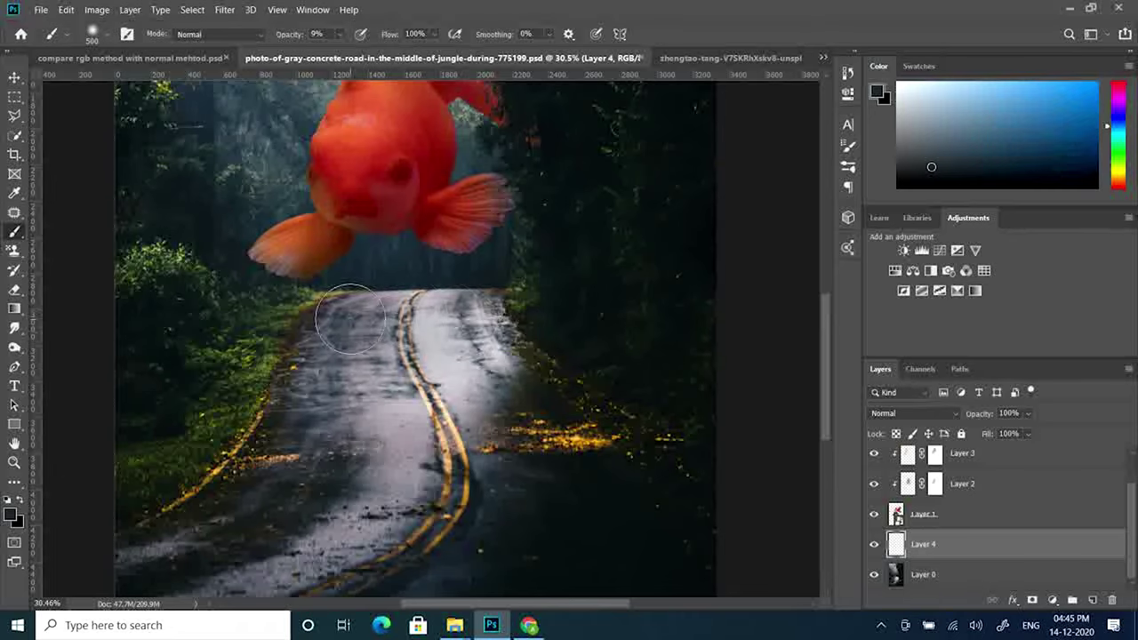
pyautogui.keyDown('alt'); pyautogui.click(338, 380); pyautogui.keyUp('alt')
pyautogui.press(']')
pyautogui.press(']')
pyautogui.press(']')
pyautogui.scroll(-2, 400, 337)
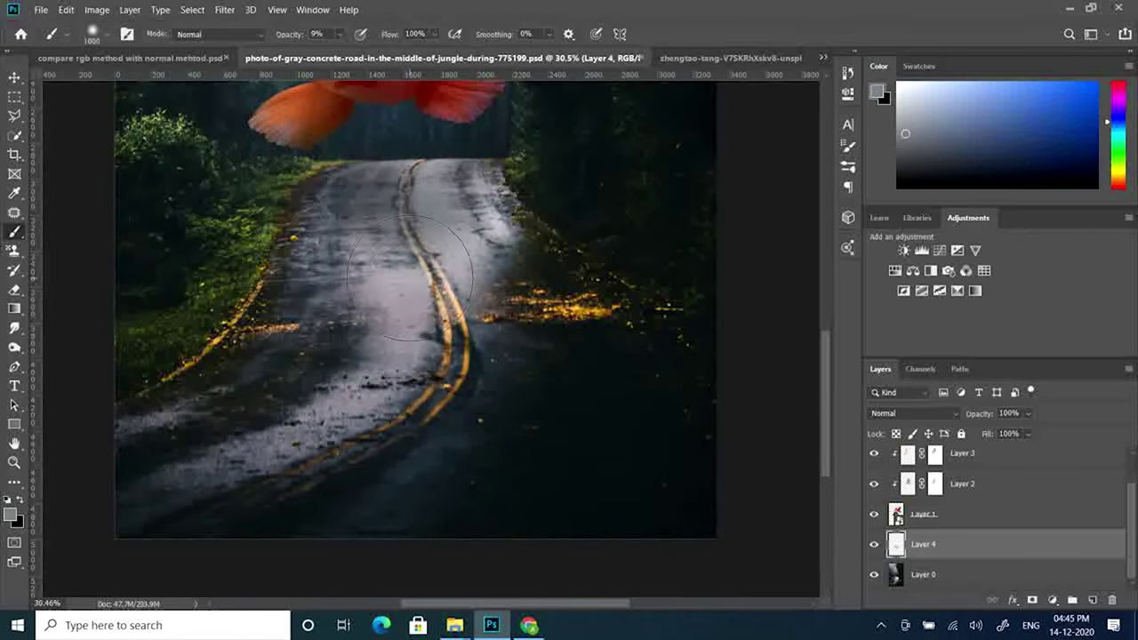
pyautogui.press('[')
pyautogui.press('[')
pyautogui.press('[')
pyautogui.press('[')
pyautogui.press('[')
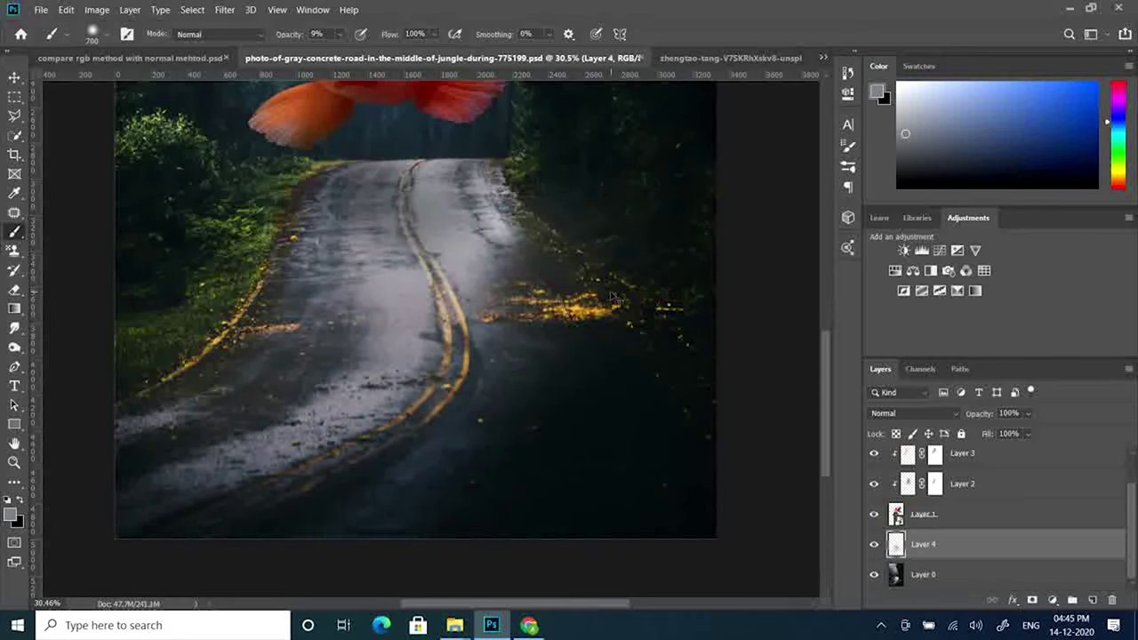
# - Darken the road's horizon and both lanes with a sampled dark teal
pyautogui.scroll(1, 576, 327)
pyautogui.keyDown('alt'); pyautogui.click(529, 425); pyautogui.keyUp('alt')
pyautogui.scroll(1, 529, 425)
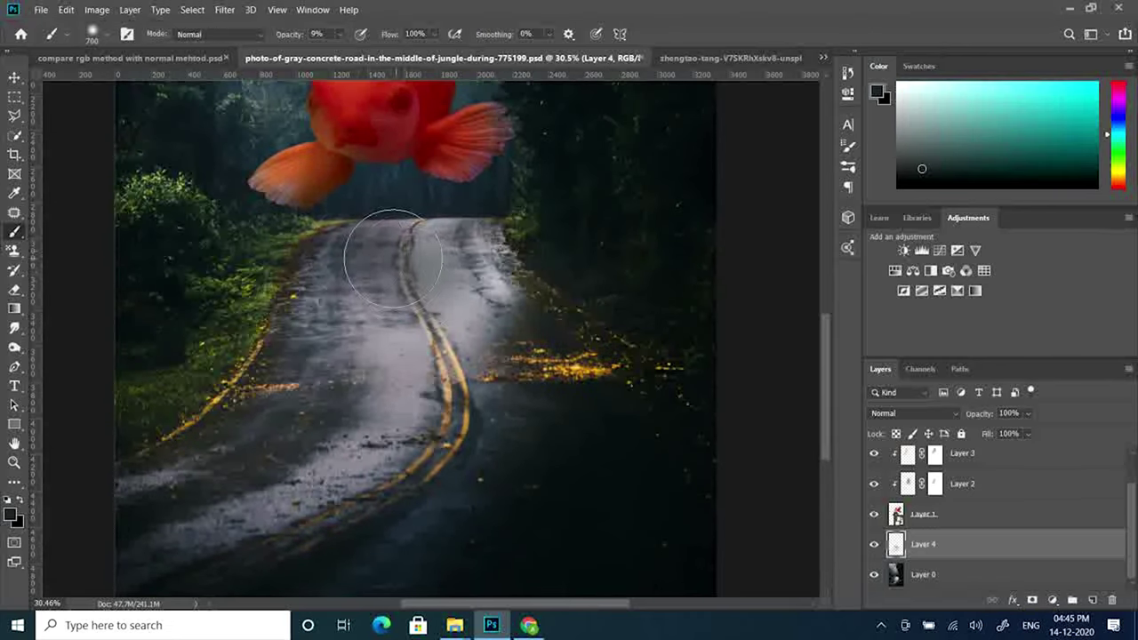
pyautogui.moveTo(448, 237); pyautogui.dragTo(382, 208)
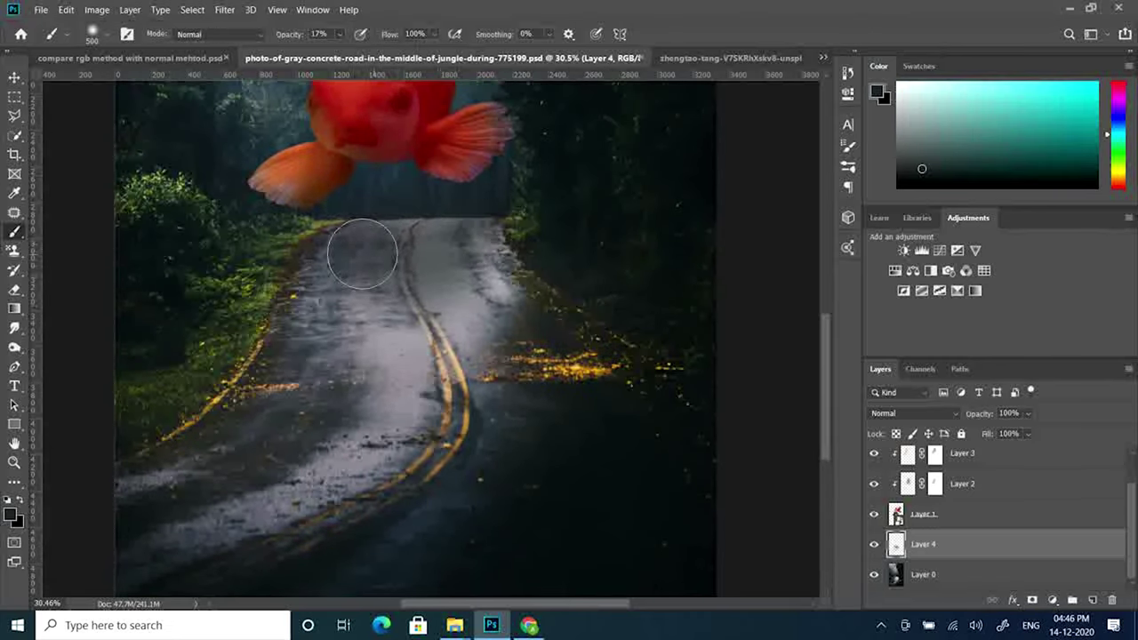
pyautogui.moveTo(362, 253); pyautogui.dragTo(475, 292)
pyautogui.keyDown('alt'); pyautogui.scroll(-3, 481, 252); pyautogui.keyUp('alt')
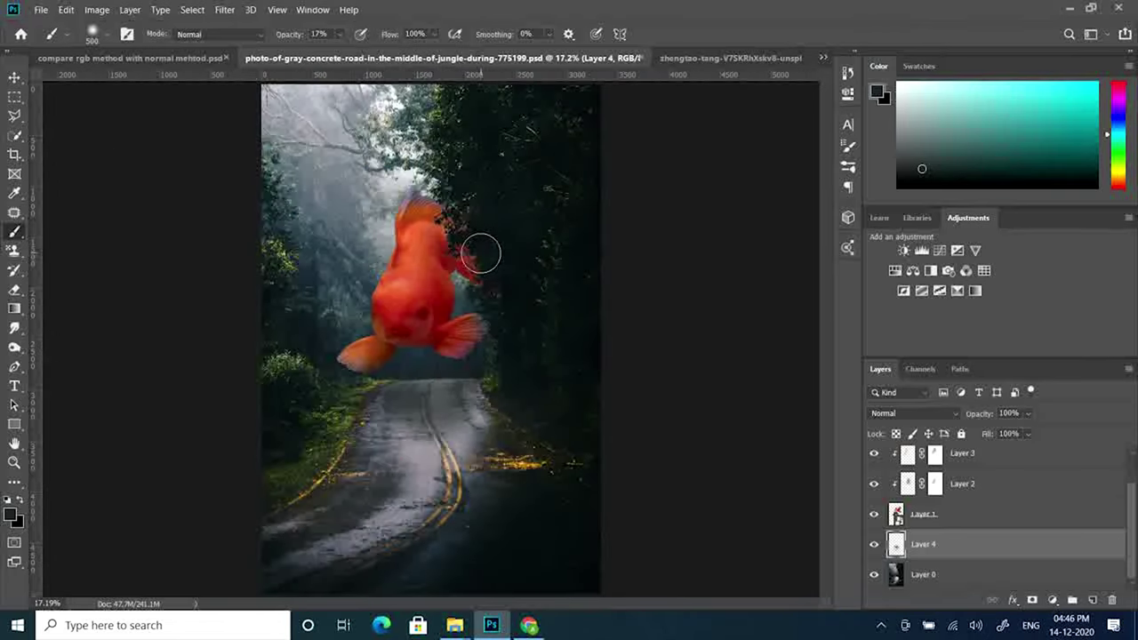
pyautogui.keyDown('alt'); pyautogui.scroll(3, 469, 382); pyautogui.keyUp('alt')
pyautogui.keyDown('alt'); pyautogui.scroll(-3, 325, 373); pyautogui.keyUp('alt')
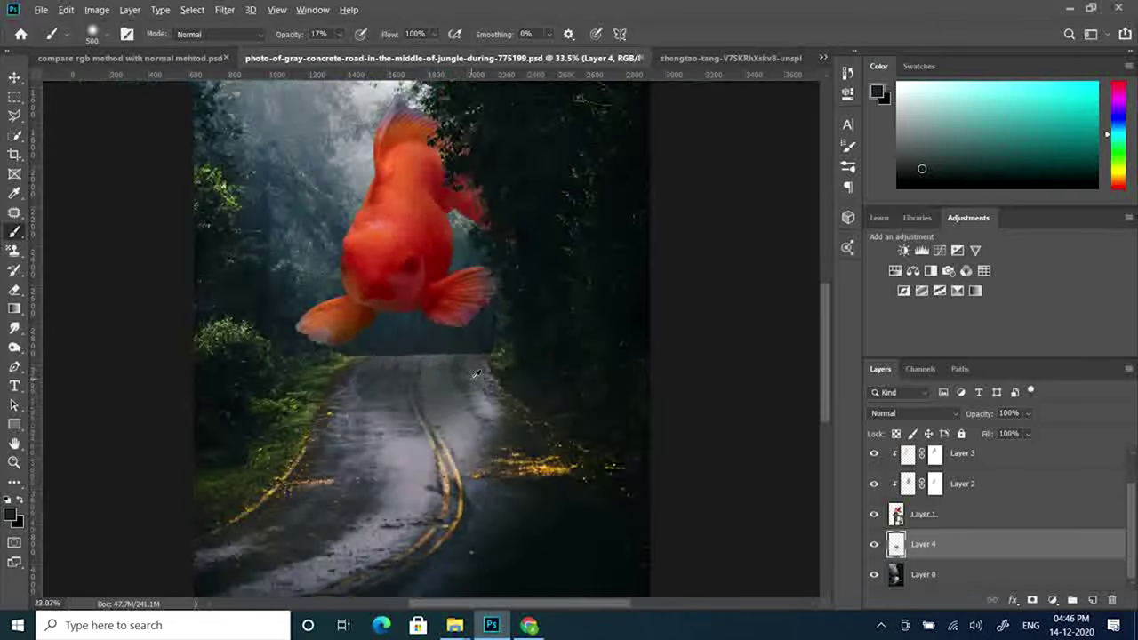
# - Mask back some of Layer 4's darkening at 48% opacity and switch to white
pyautogui.click(1031, 600)
pyautogui.keyDown('alt'); pyautogui.scroll(5, 436, 334); pyautogui.keyUp('alt')
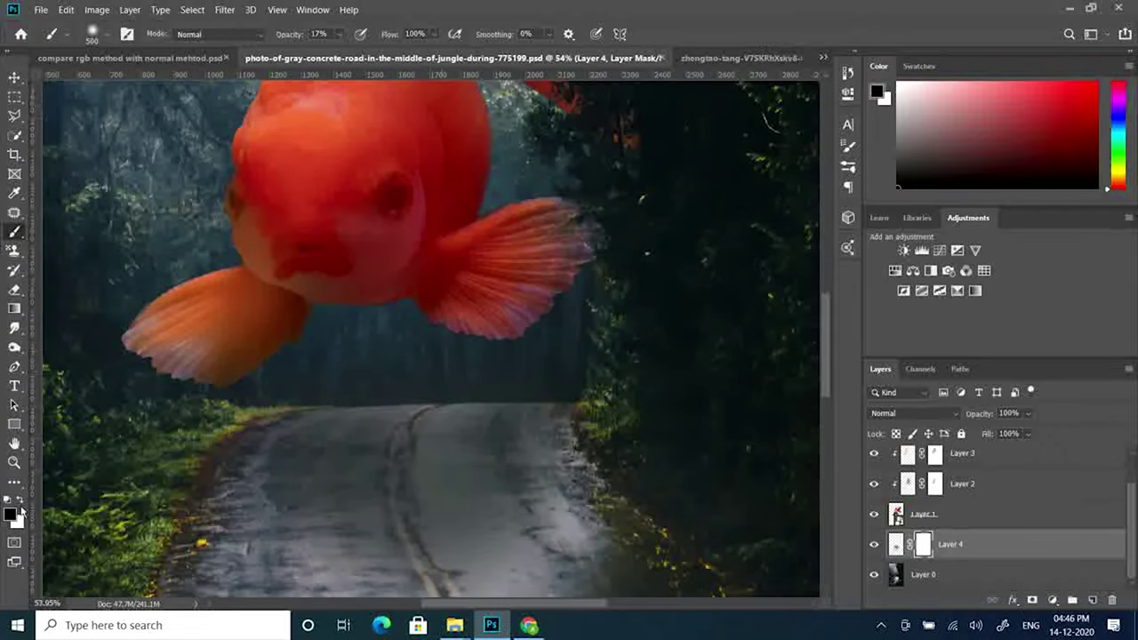
pyautogui.keyDown('alt'); pyautogui.scroll(1, 411, 344); pyautogui.keyUp('alt')
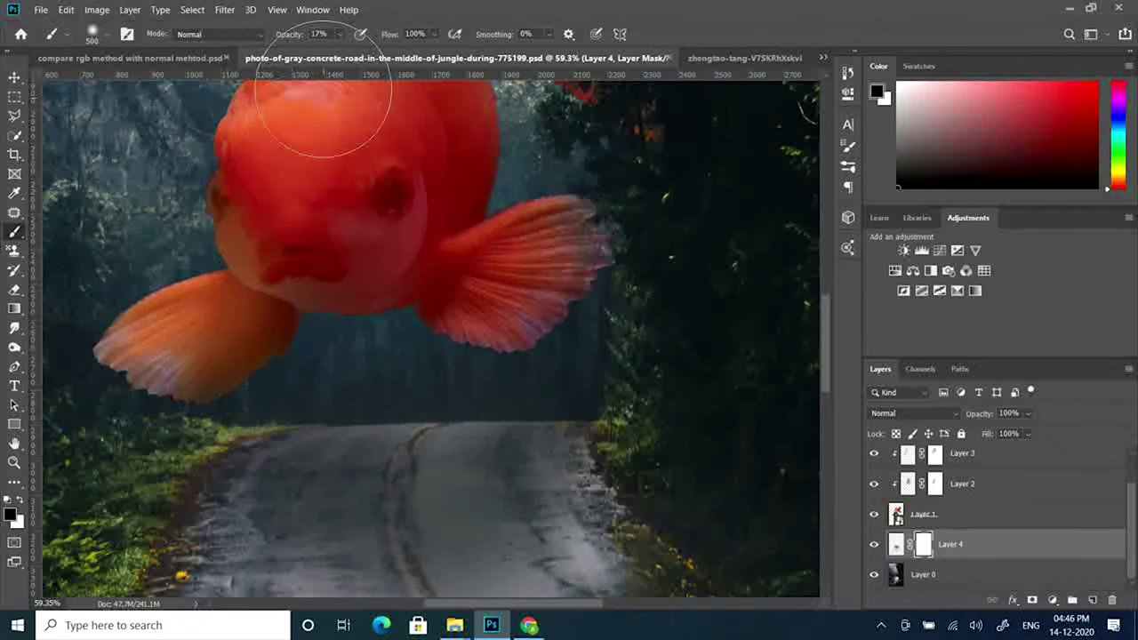
pyautogui.moveTo(339, 34); pyautogui.dragTo(365, 51)
pyautogui.moveTo(311, 311); pyautogui.dragTo(528, 343)
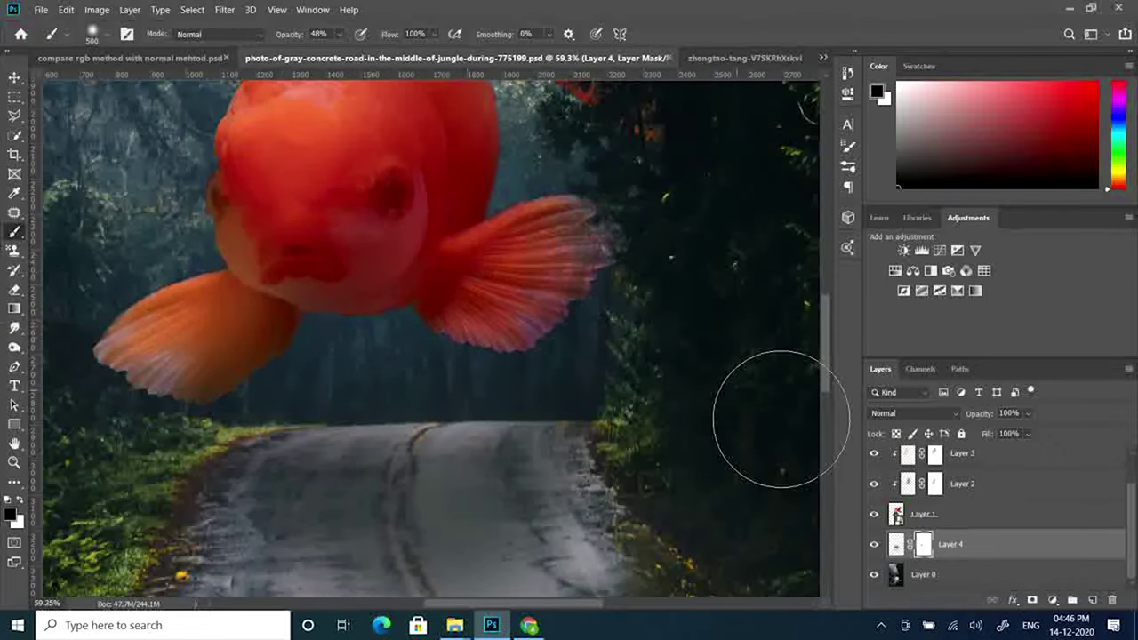
pyautogui.press('x')
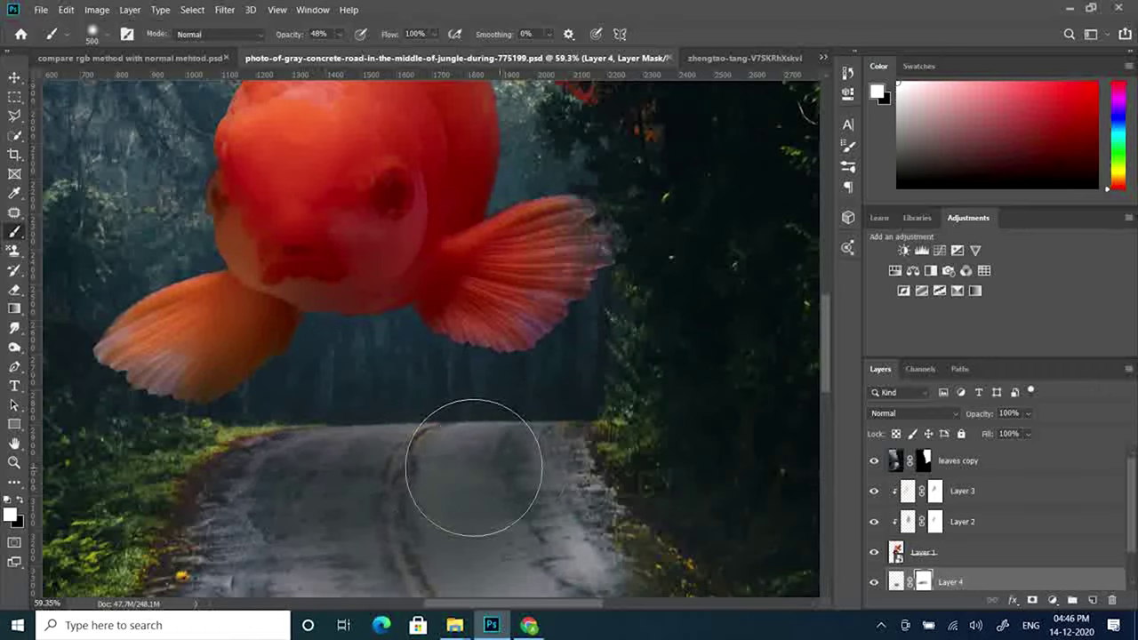
pyautogui.keyDown('alt'); pyautogui.scroll(-5, 432, 400); pyautogui.keyUp('alt')
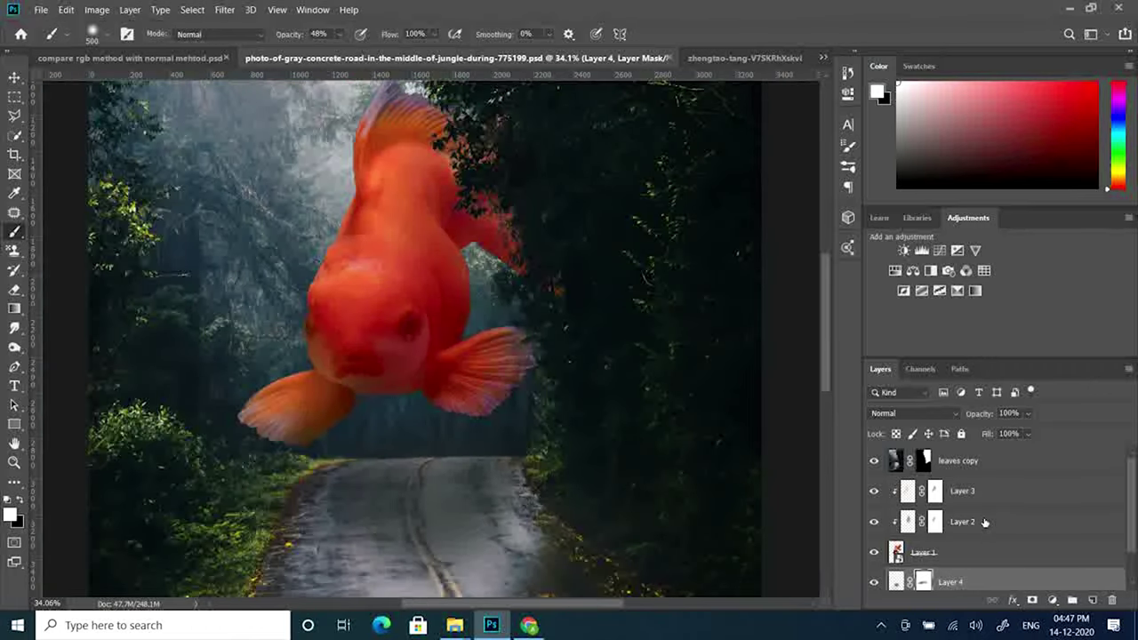
# - Add a new layer on top named Haze
pyautogui.click(1092, 600)
pyautogui.doubleClick(922, 459)
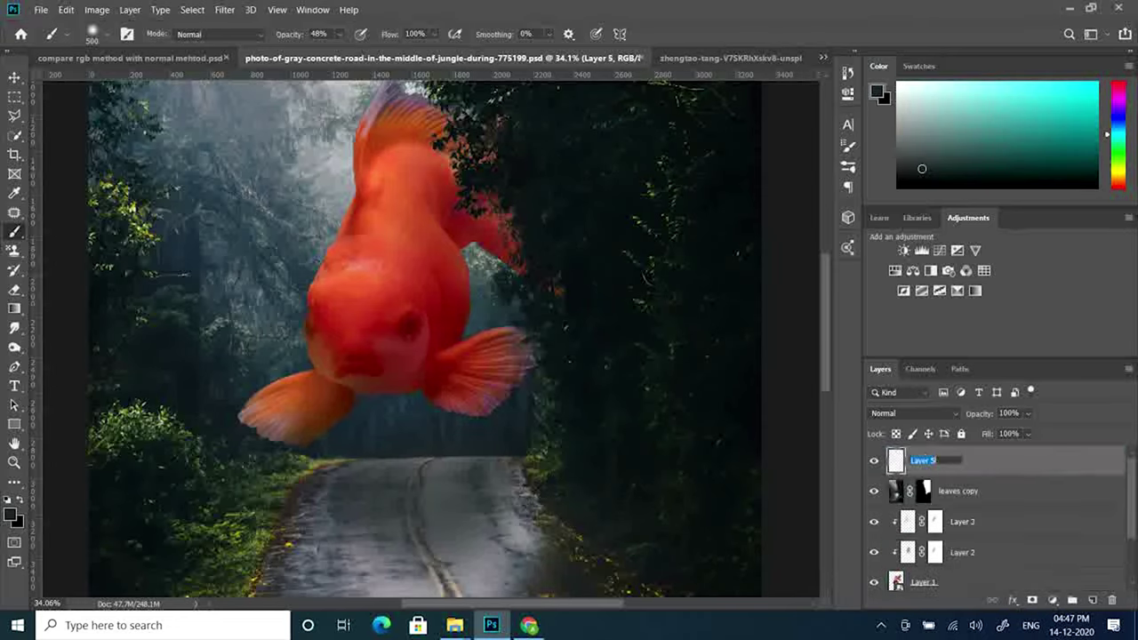
pyautogui.write('ze')
pyautogui.press('Return')
# - Rename Layer 2 to 'shadow' and Layer 3 to 'highlights'
pyautogui.scroll(-2, 1047, 523)
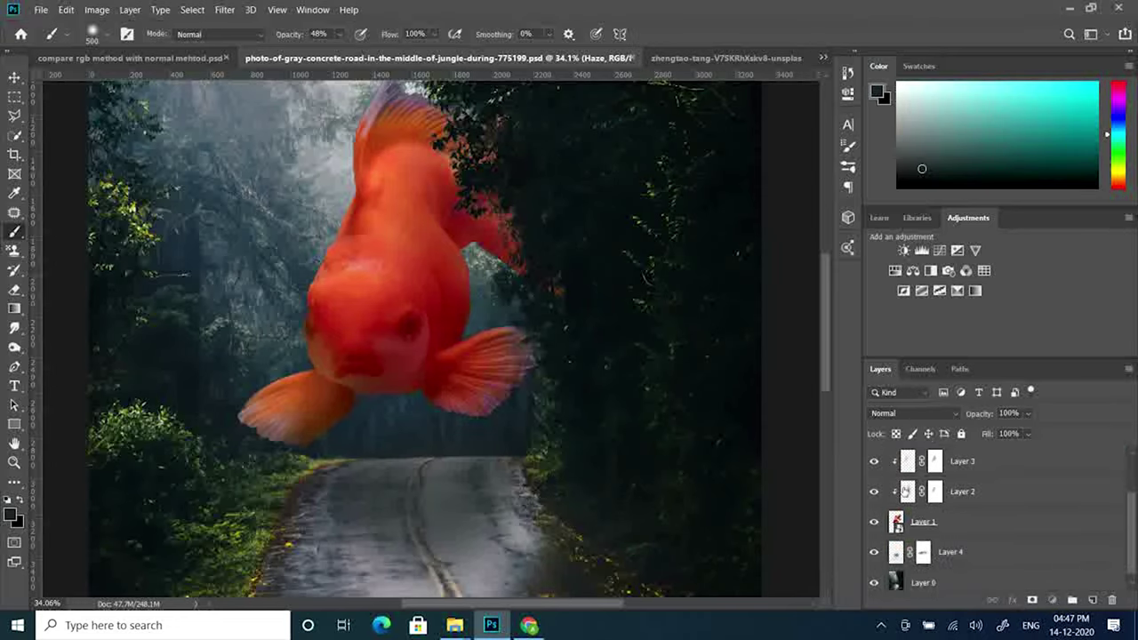
pyautogui.click(962, 490)
pyautogui.doubleClick(962, 491)
pyautogui.hotkey('shift', 'Tab')
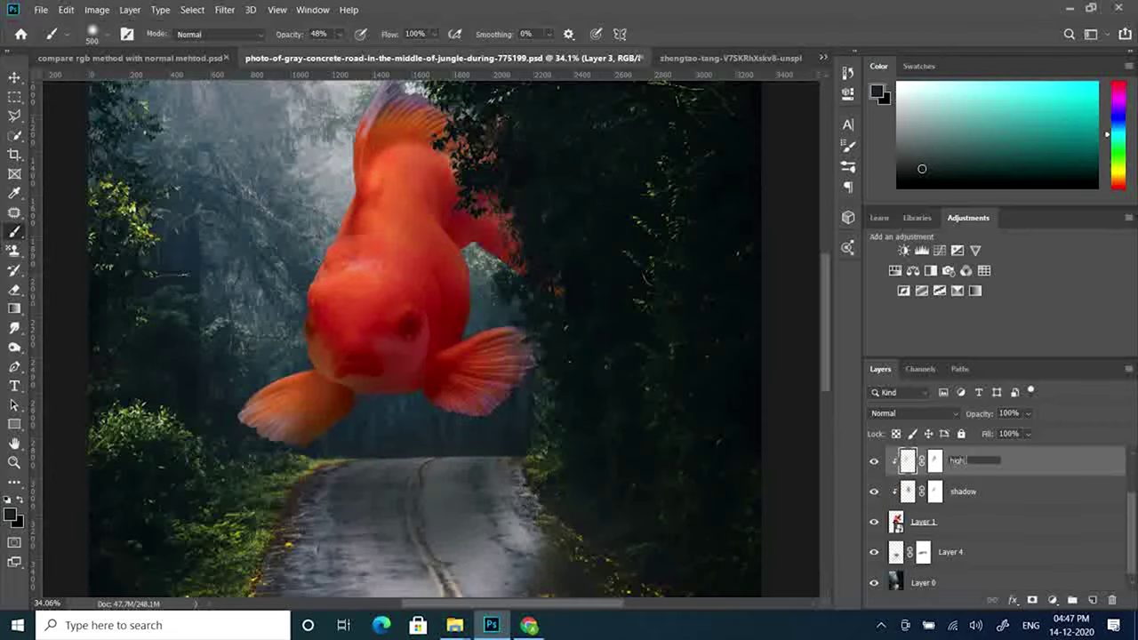
pyautogui.press('Return')
# - Paint black on the highlights mask to hide highlight on the fish's left cheek
pyautogui.click(934, 460)
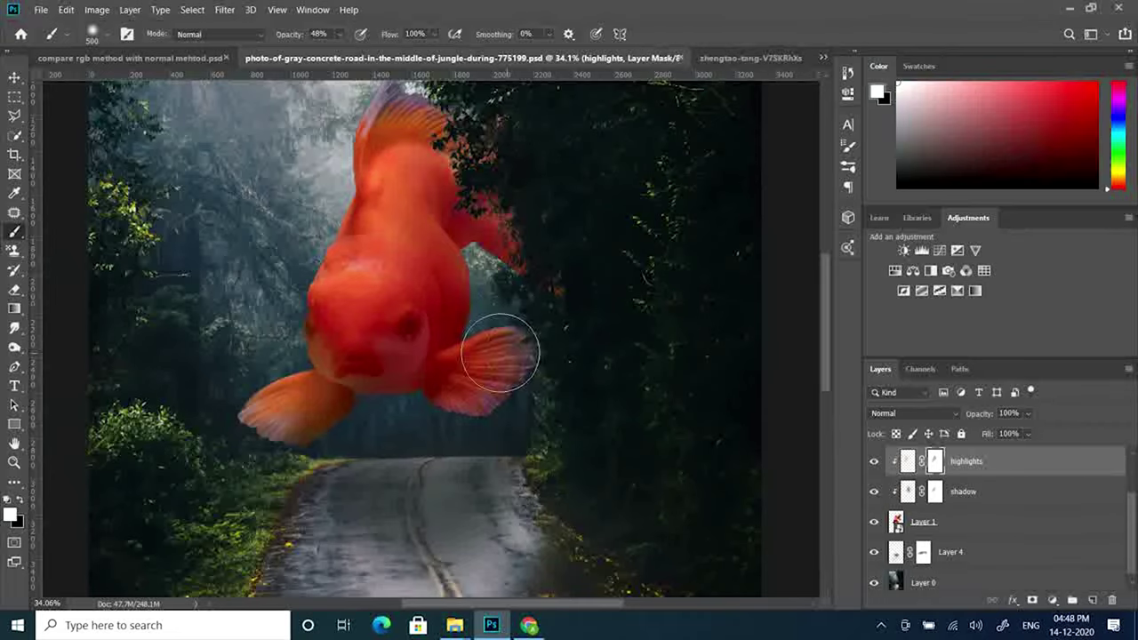
pyautogui.scroll(3, 495, 356)
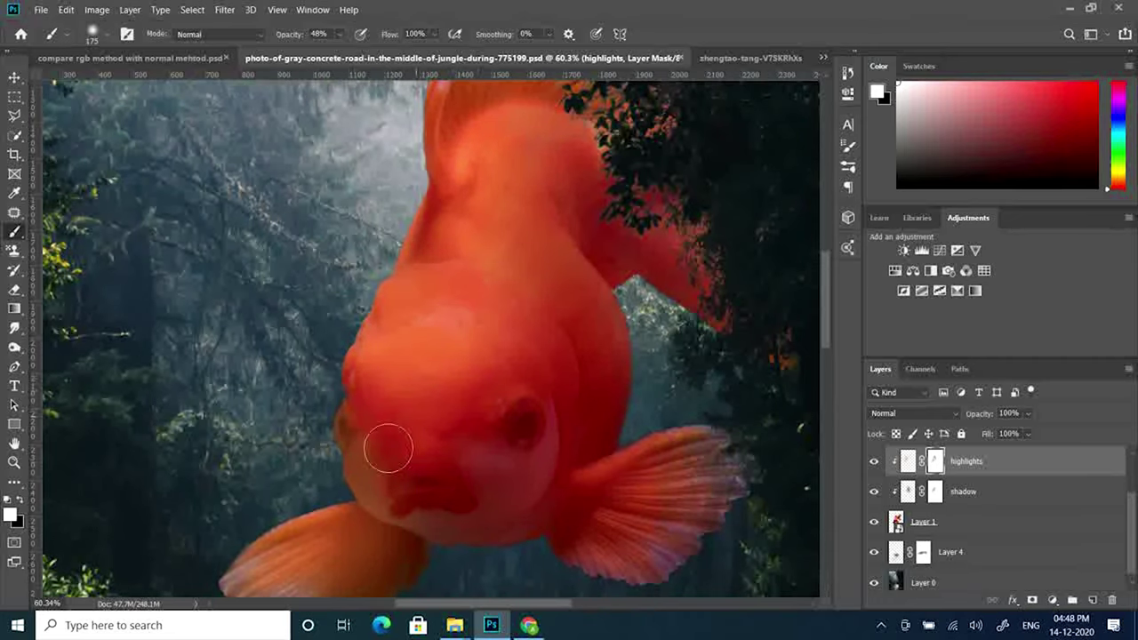
pyautogui.scroll(-3, 471, 371)
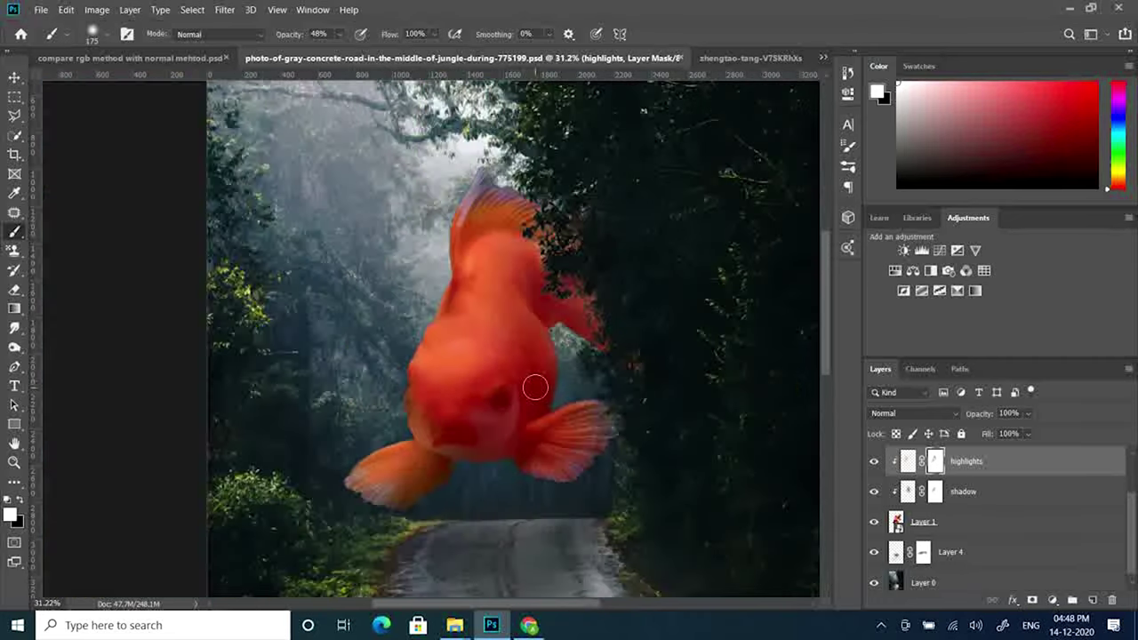
pyautogui.scroll(3, 371, 401)
pyautogui.scroll(2, 391, 436)
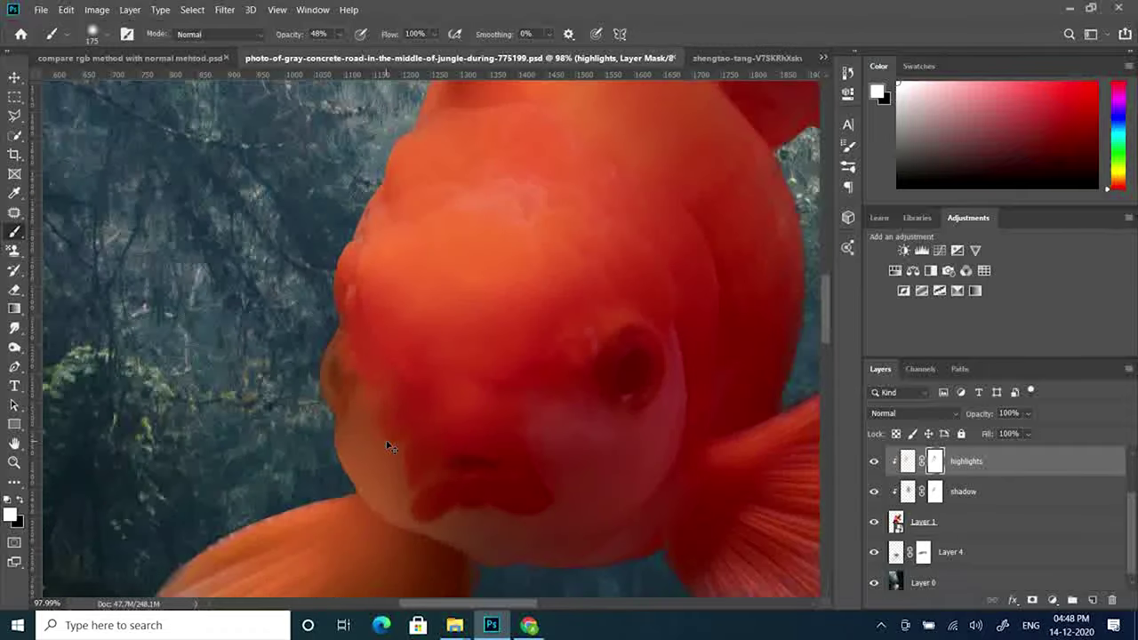
pyautogui.click(22, 499)
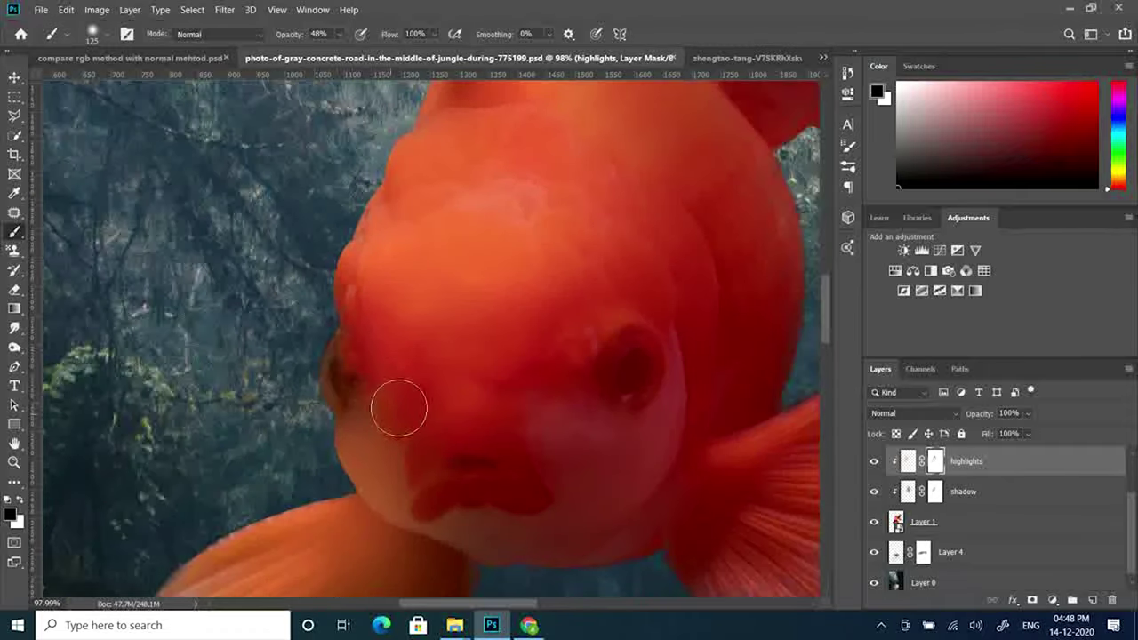
pyautogui.moveTo(345, 364); pyautogui.dragTo(356, 437)
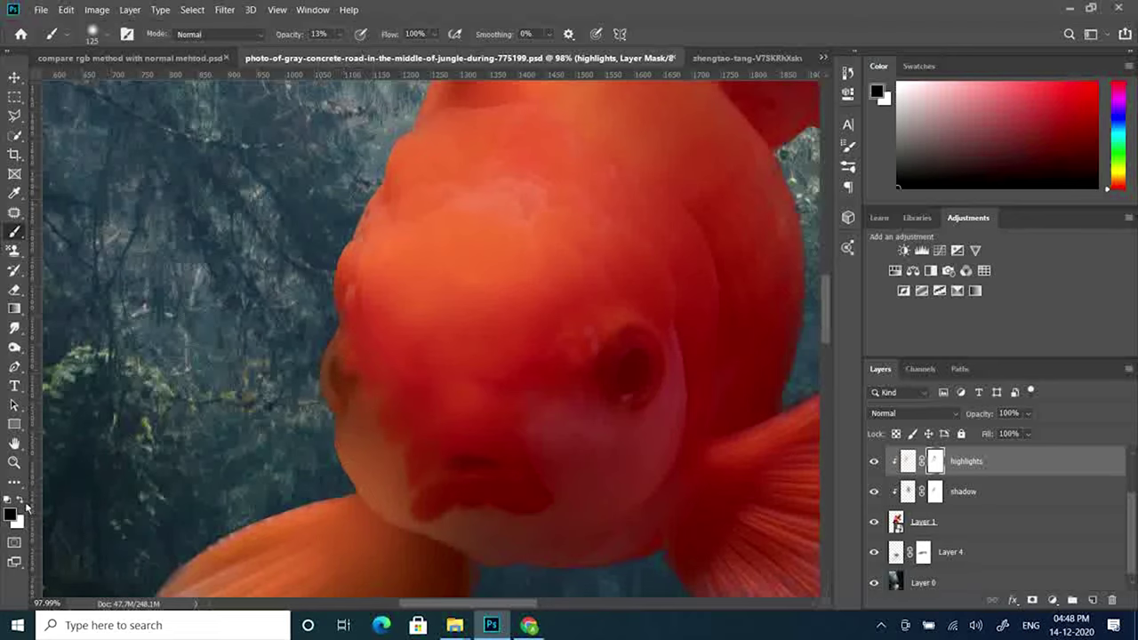
pyautogui.scroll(1, 328, 473)
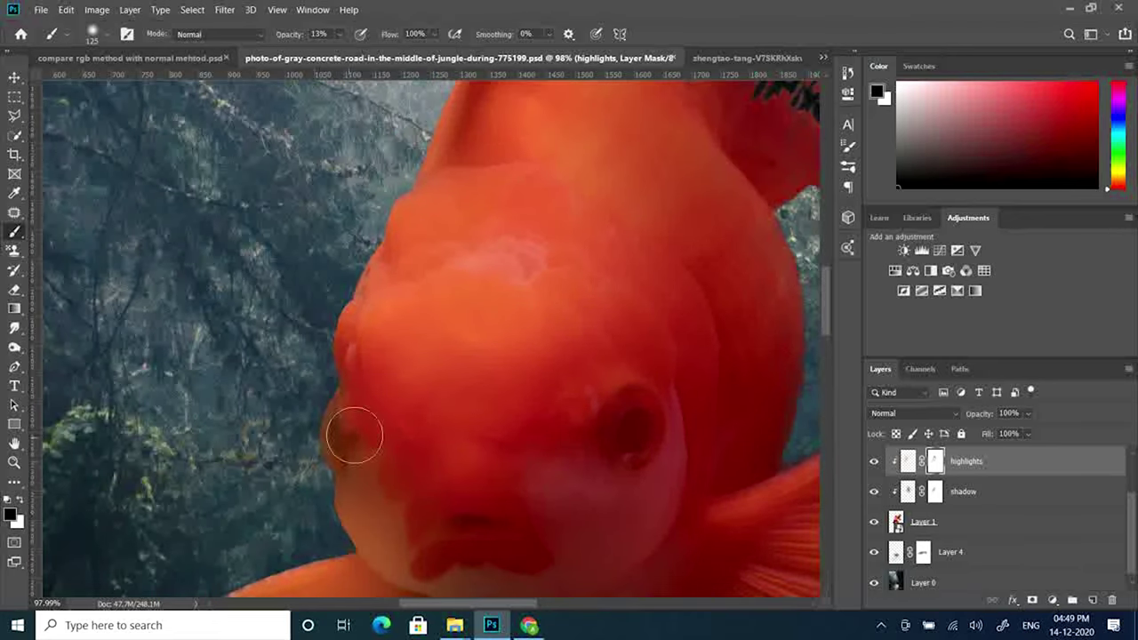
pyautogui.click(19, 501)
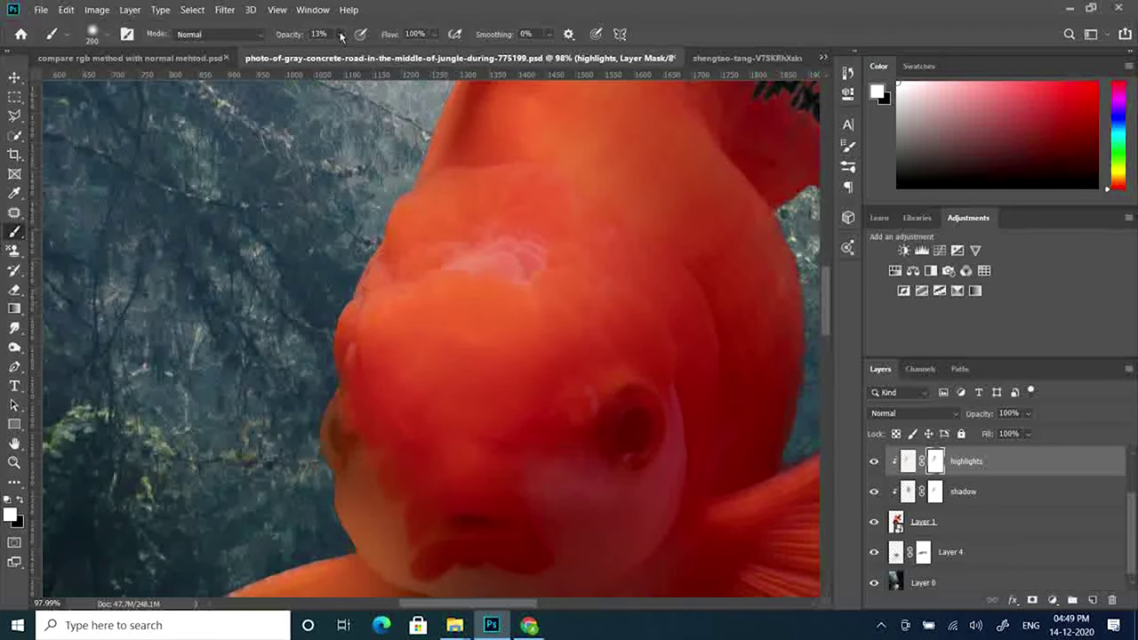
pyautogui.scroll(-2, 423, 242)
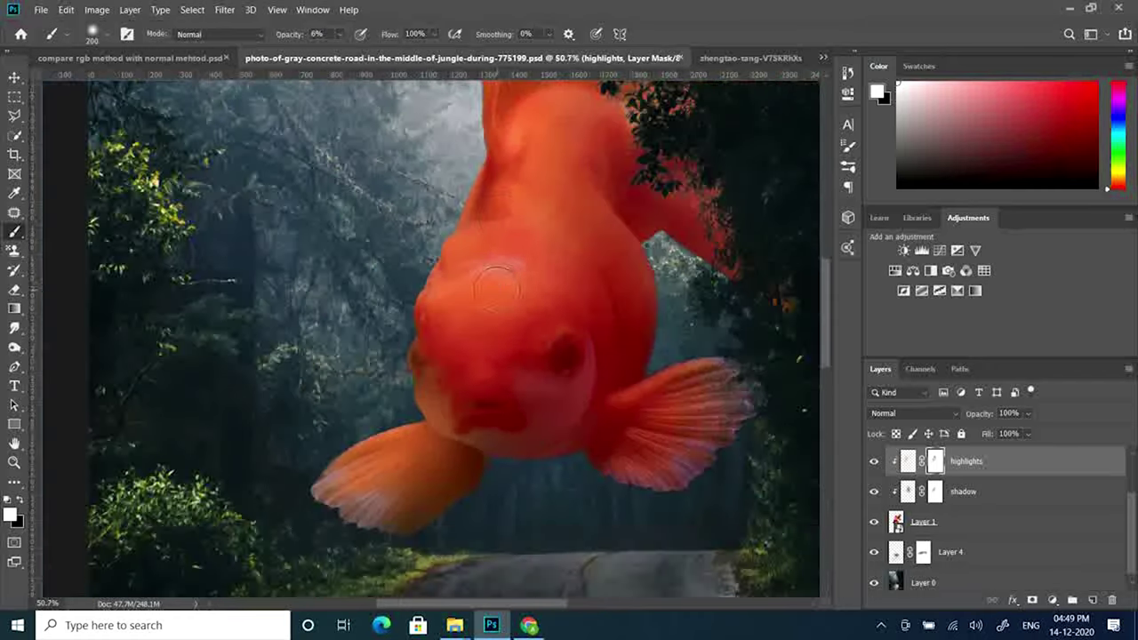
pyautogui.scroll(-2, 521, 318)
pyautogui.scroll(3, 267, 444)
pyautogui.scroll(1, 139, 544)
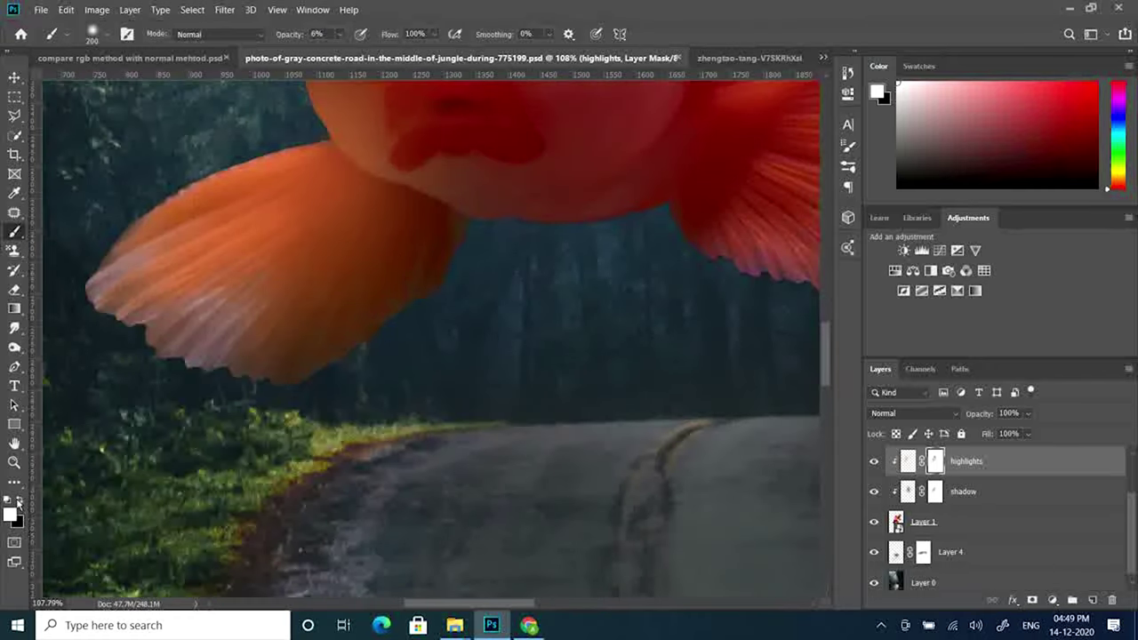
# - Sample the fin's colours and target the shadow layer with a size-125 brush at 29%
pyautogui.press('x')
pyautogui.scroll(2, 508, 360)
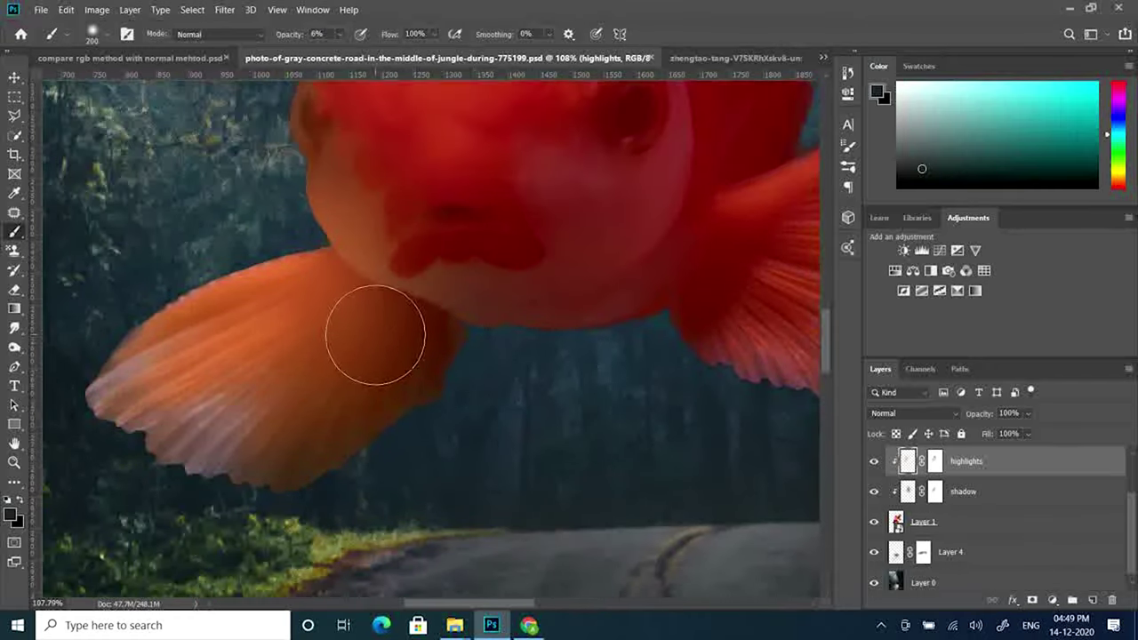
pyautogui.keyDown('alt'); pyautogui.click(352, 371); pyautogui.keyUp('alt')
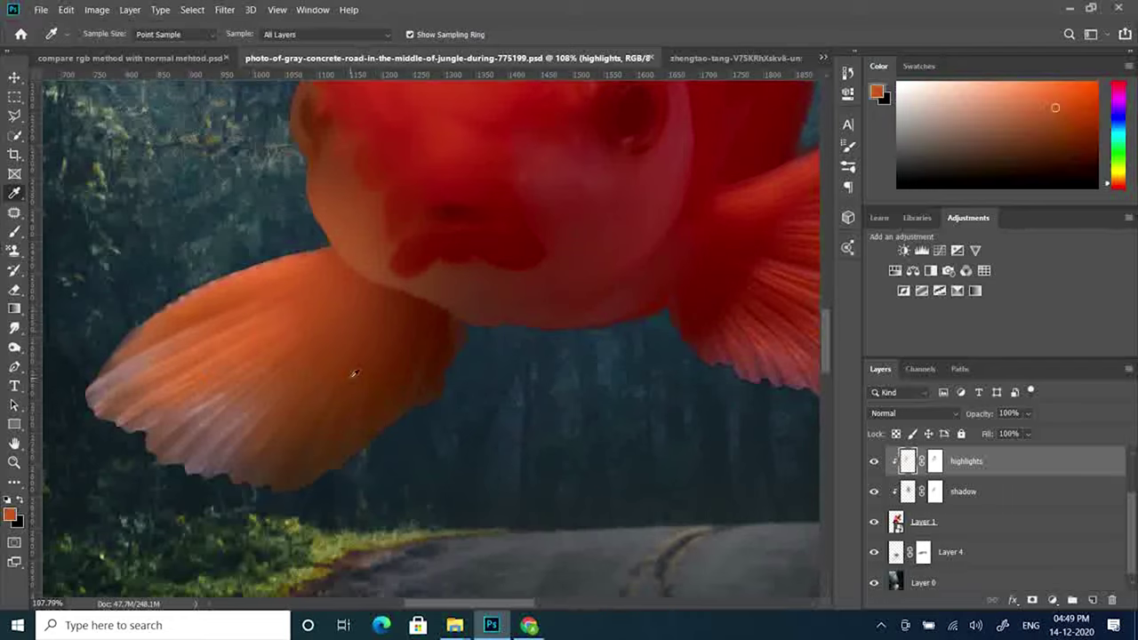
pyautogui.keyDown('alt'); pyautogui.click(438, 347); pyautogui.keyUp('alt')
pyautogui.hotkey('alt', '[')
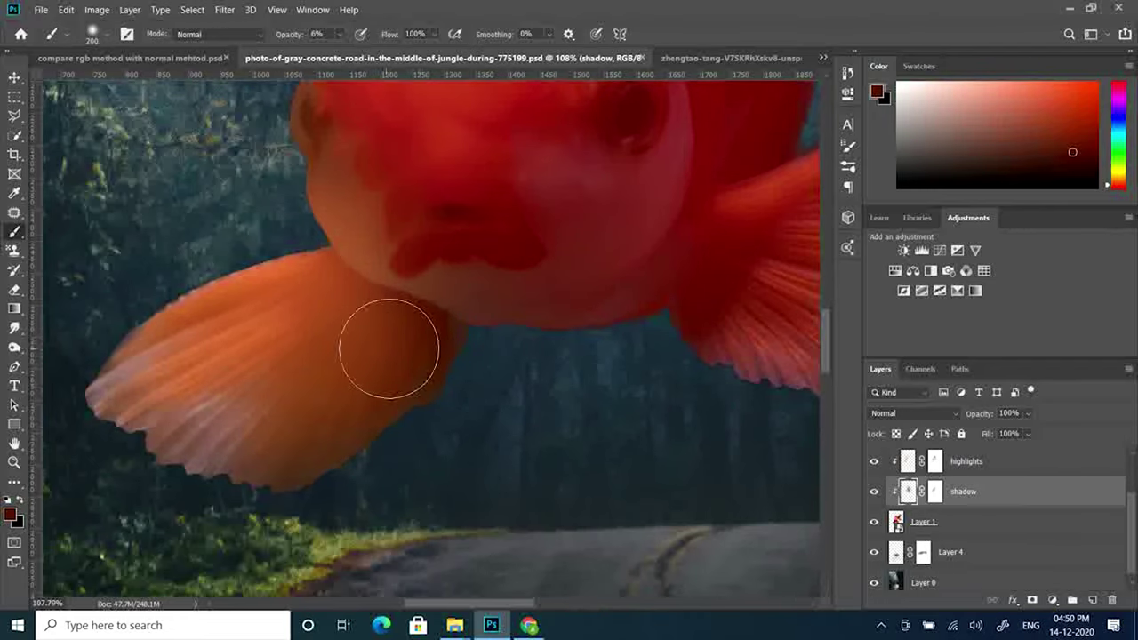
pyautogui.press('[')
pyautogui.press('[')
pyautogui.press('[')
pyautogui.scroll(4, 433, 359)
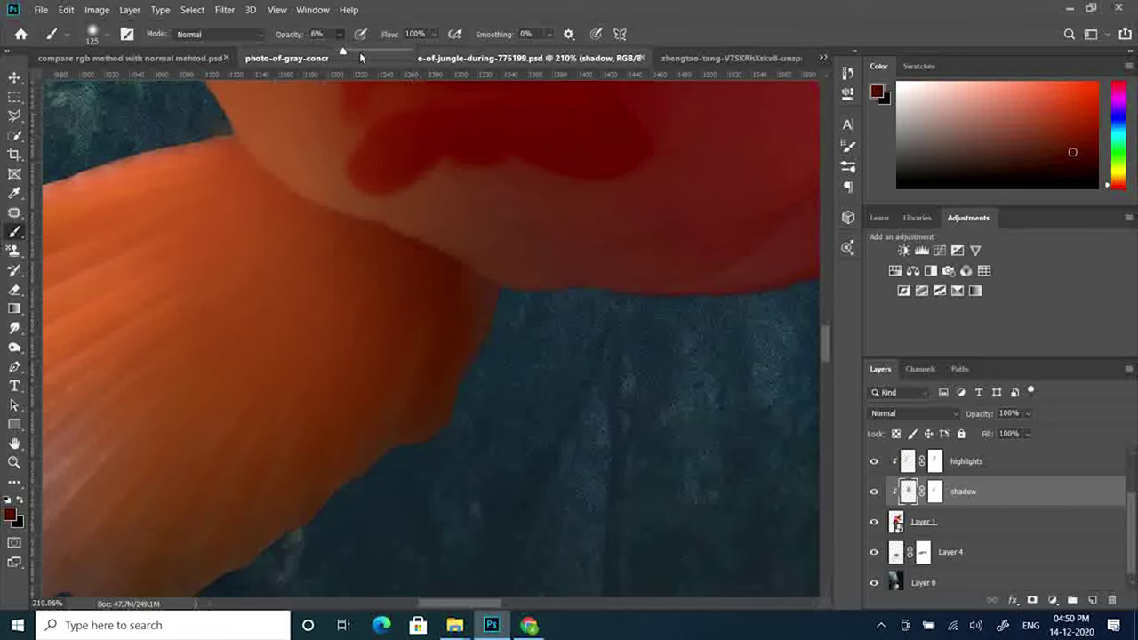
pyautogui.moveTo(360, 55); pyautogui.dragTo(363, 56)
pyautogui.press('[')
pyautogui.press('[')
pyautogui.press('[')
# - Paint red and darker orange-brown shading along the lower-left fin edge
pyautogui.scroll(-5, 429, 368)
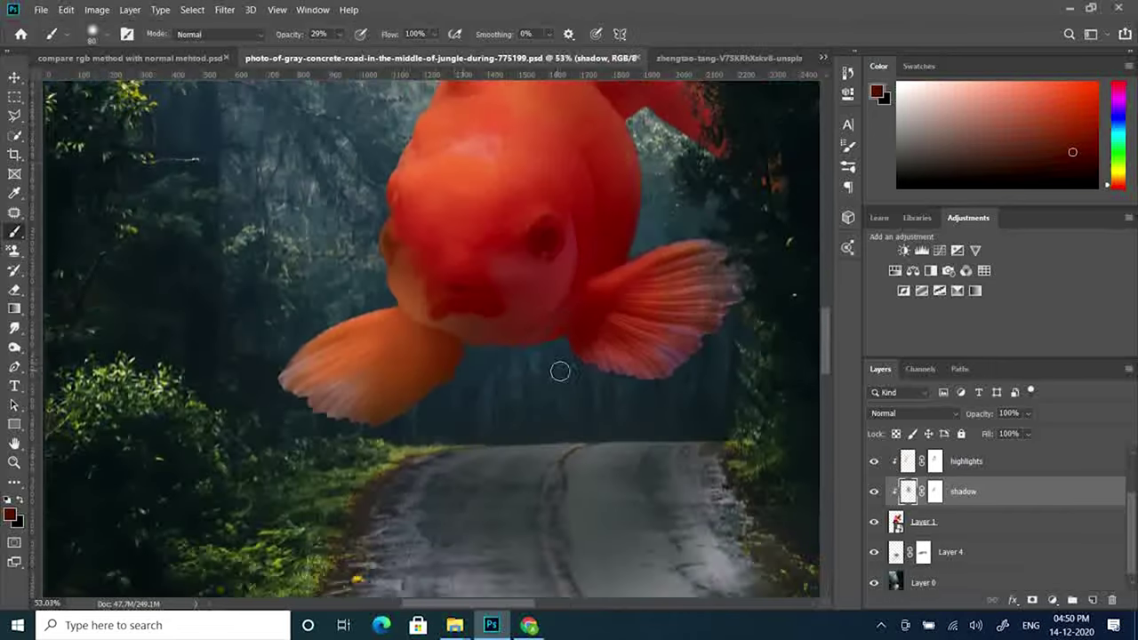
pyautogui.scroll(3, 559, 371)
pyautogui.scroll(-3, 418, 152)
pyautogui.keyDown('alt'); pyautogui.click(509, 288); pyautogui.keyUp('alt')
pyautogui.scroll(4, 418, 376)
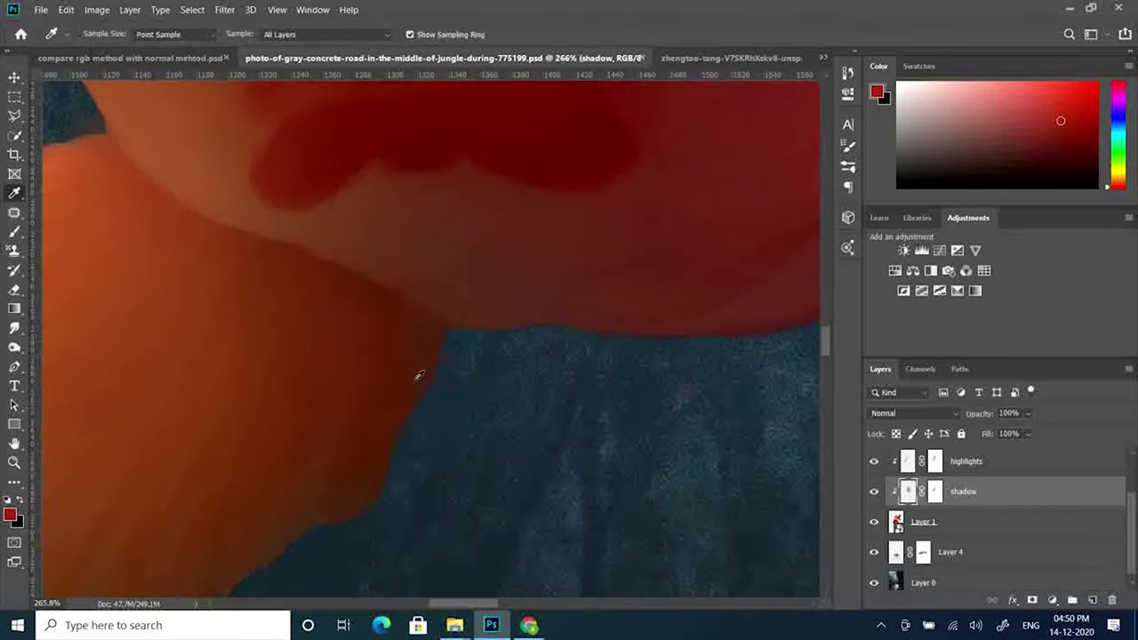
pyautogui.click(391, 344)
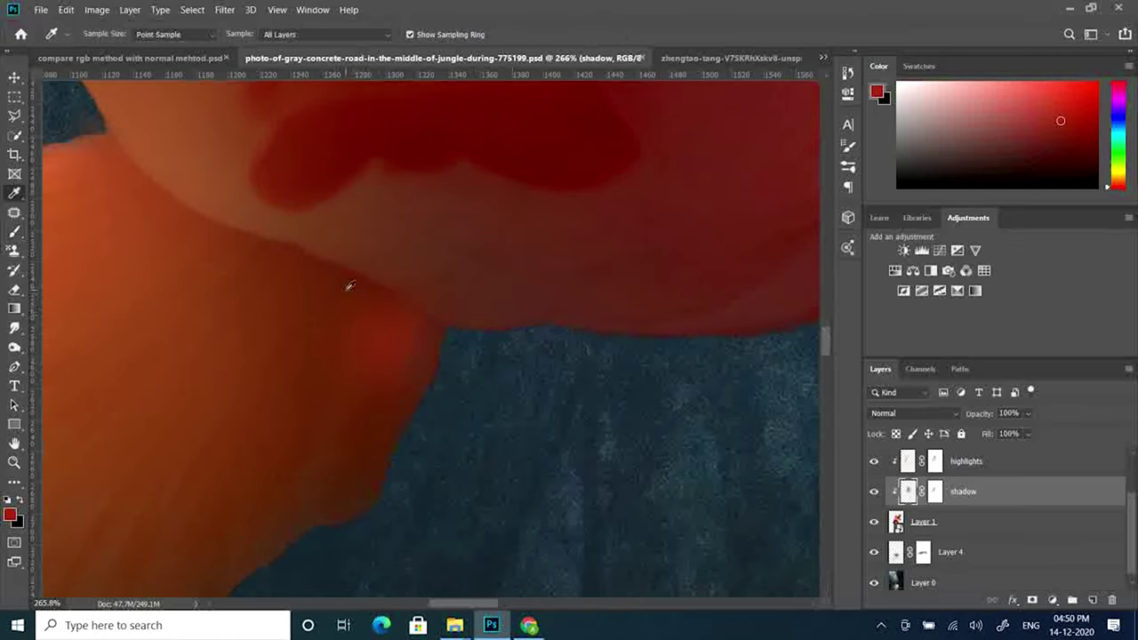
pyautogui.keyDown('alt'); pyautogui.click(348, 287); pyautogui.keyUp('alt')
pyautogui.moveTo(401, 363); pyautogui.dragTo(300, 305)
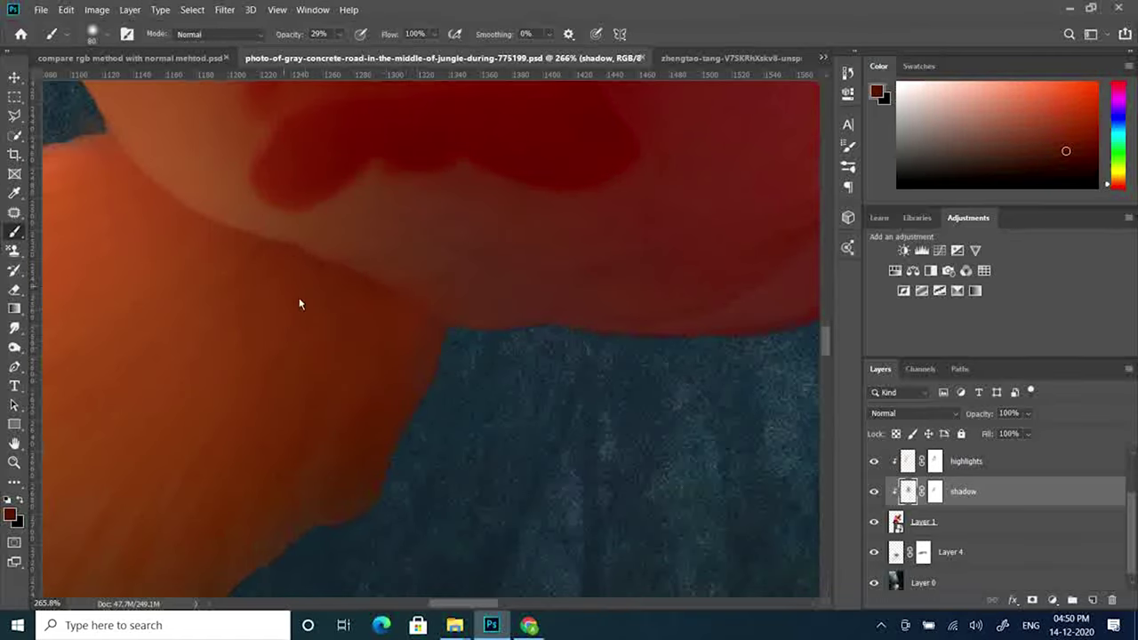
pyautogui.moveTo(407, 325); pyautogui.dragTo(394, 344)
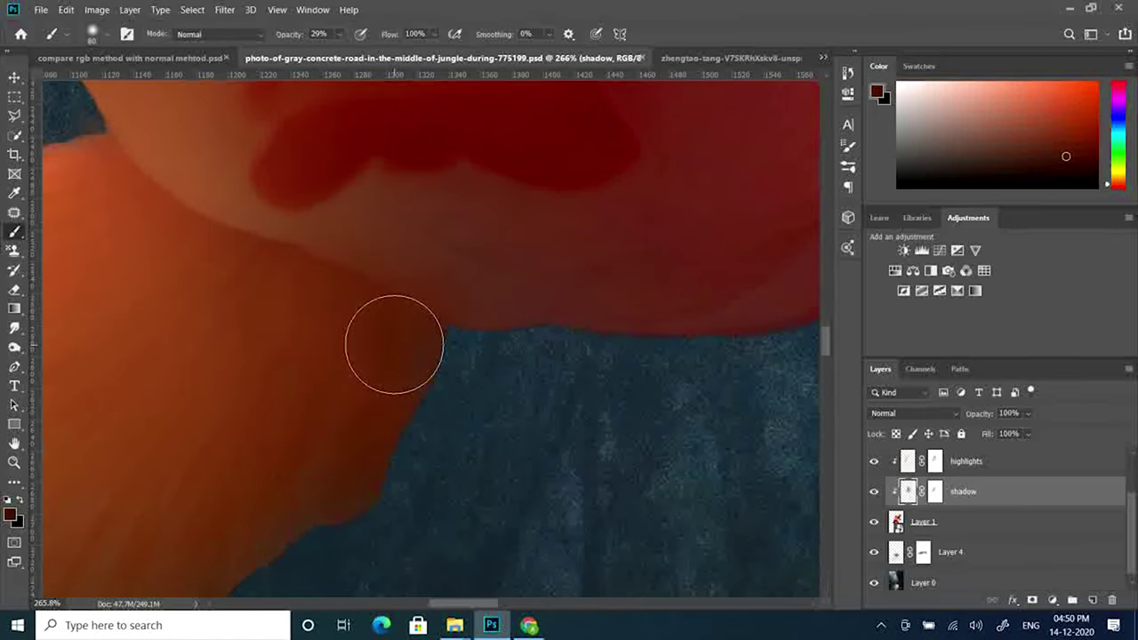
# - Shrink the brush to size 50 and make the Haze layer active
pyautogui.press('[')
pyautogui.press('[')
pyautogui.press('[')
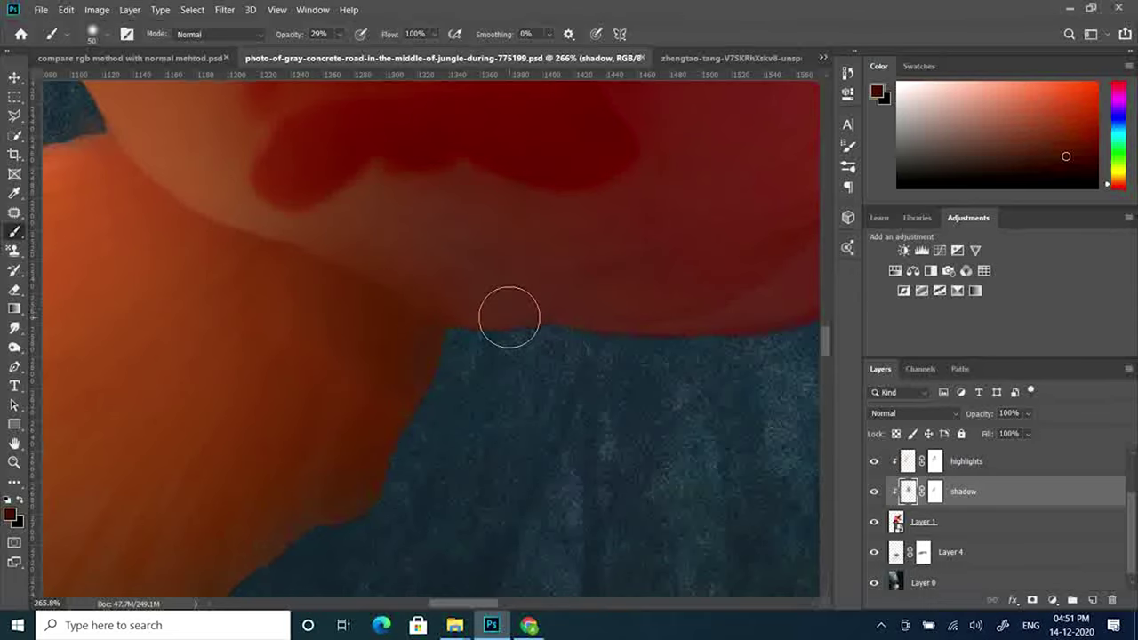
pyautogui.scroll(-5, 508, 318)
pyautogui.scroll(5, 540, 399)
pyautogui.scroll(-5, 528, 405)
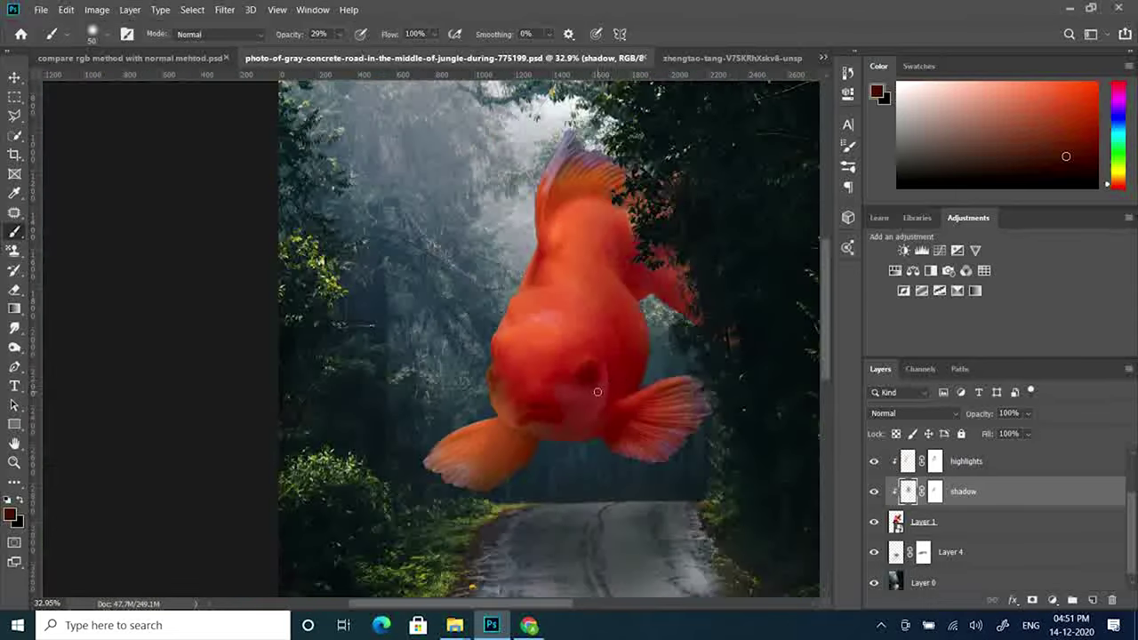
pyautogui.hotkey('alt', '.')
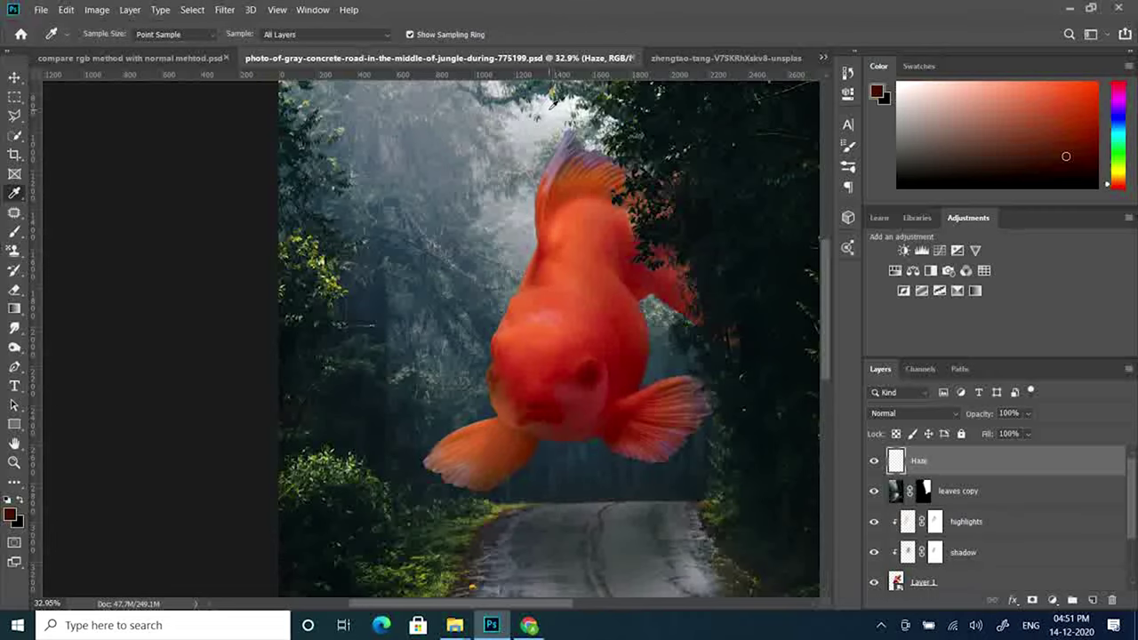
# - Brush faint white haze over the goldfish with an 800-size brush at 3% opacity
pyautogui.press('d')
pyautogui.press('x')
pyautogui.press(']')
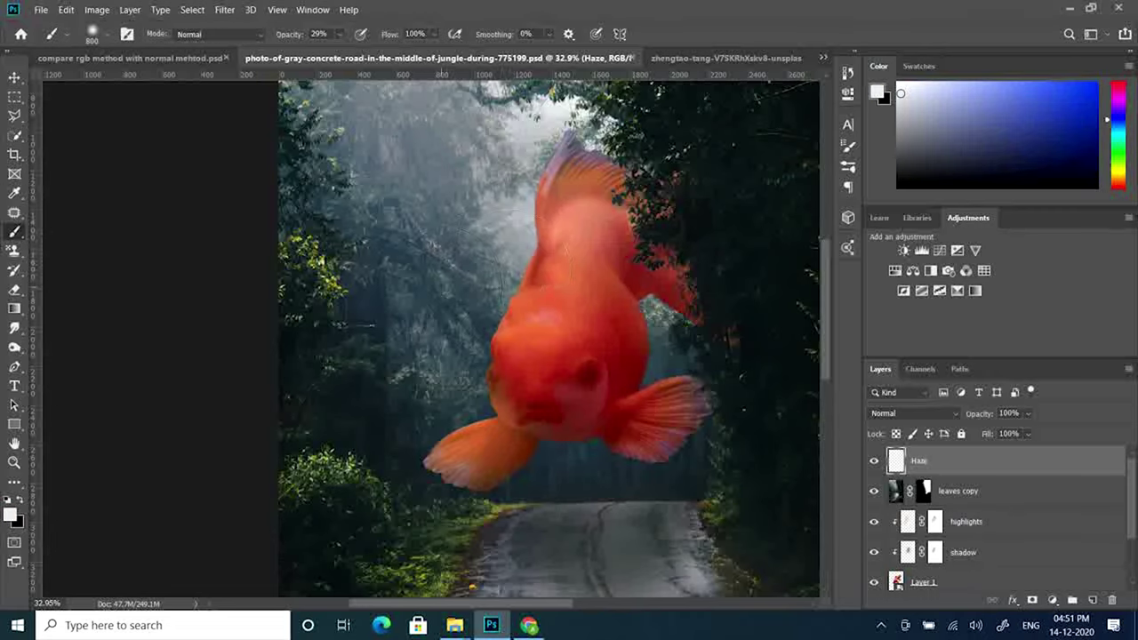
pyautogui.click(107, 33)
pyautogui.click(393, 292)
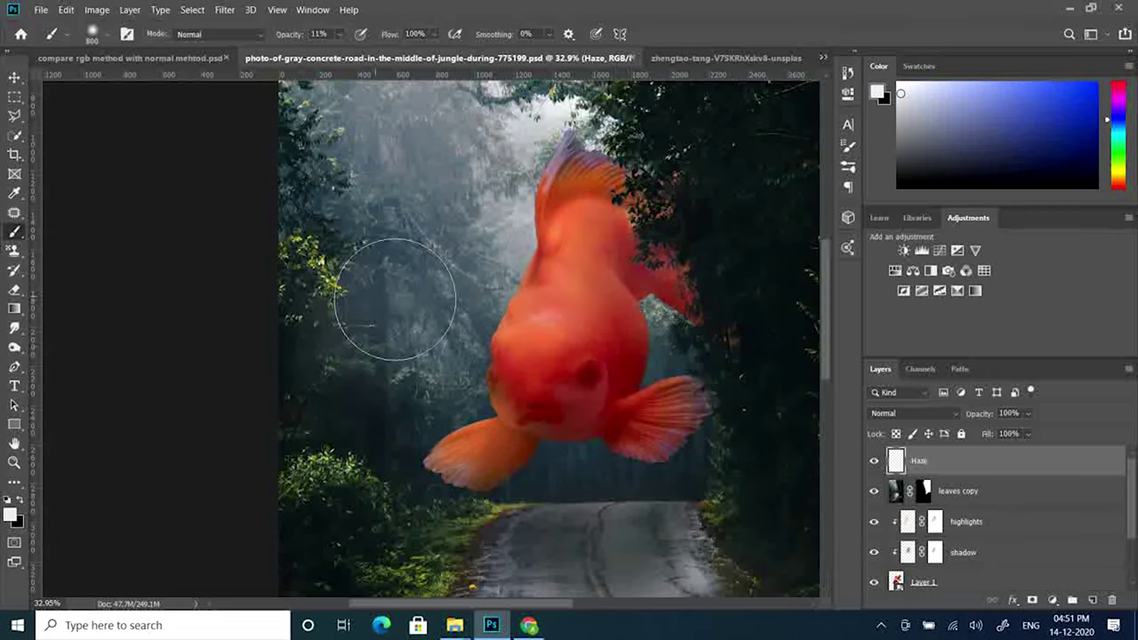
pyautogui.moveTo(582, 316); pyautogui.dragTo(586, 356)
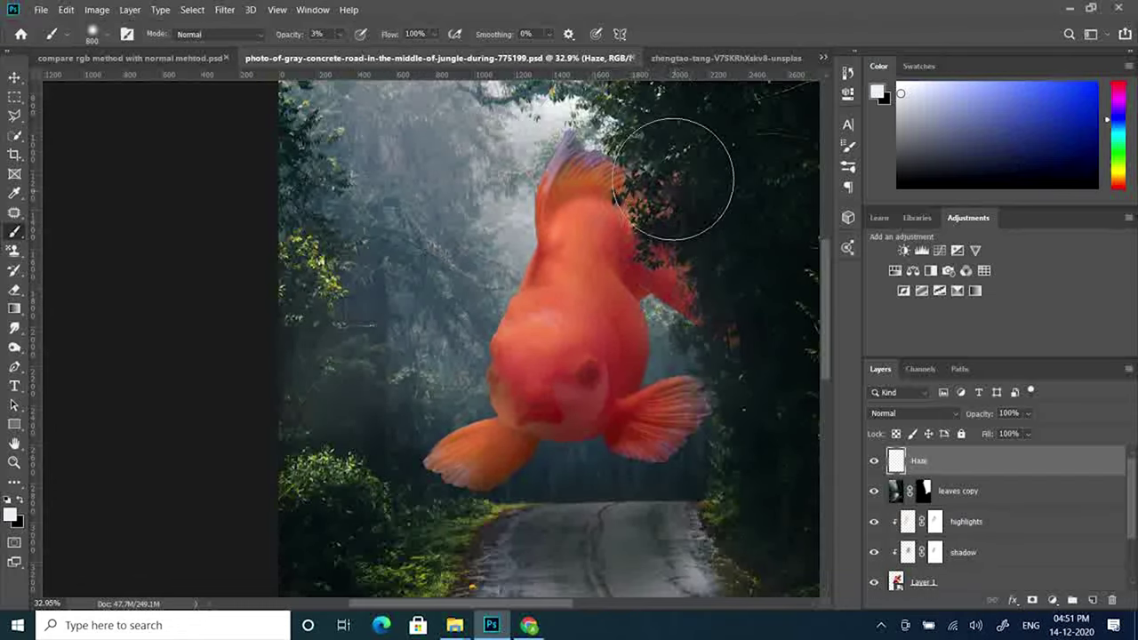
pyautogui.scroll(-2, 732, 280)
# - Add a layer mask to the Haze layer, compare highlight and shadow layers, and save
pyautogui.click(1032, 600)
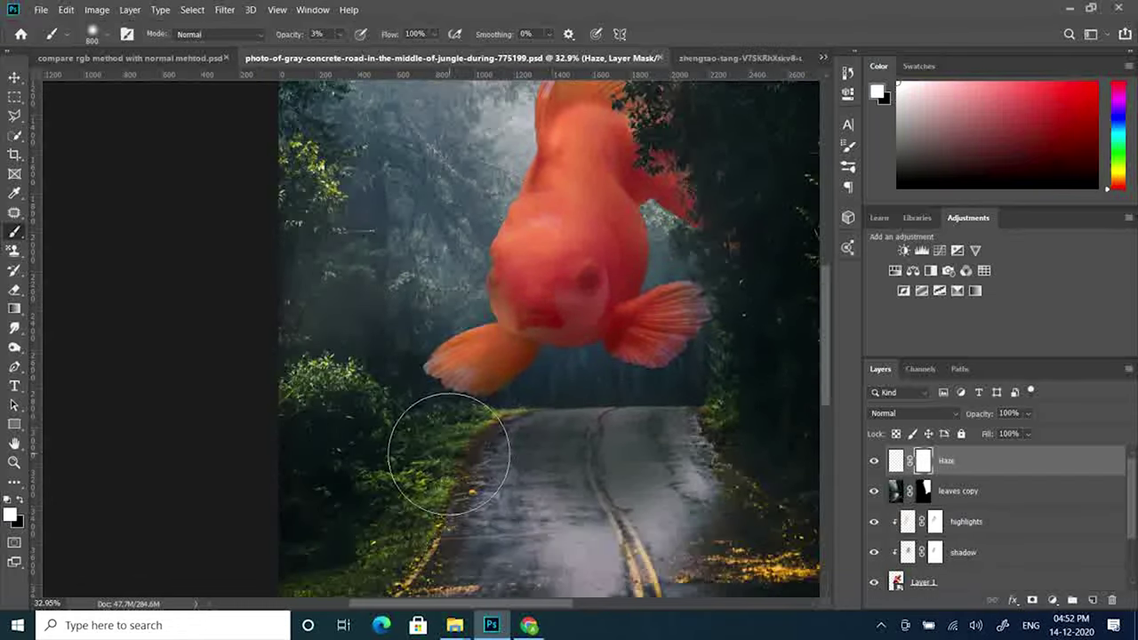
pyautogui.press('x')
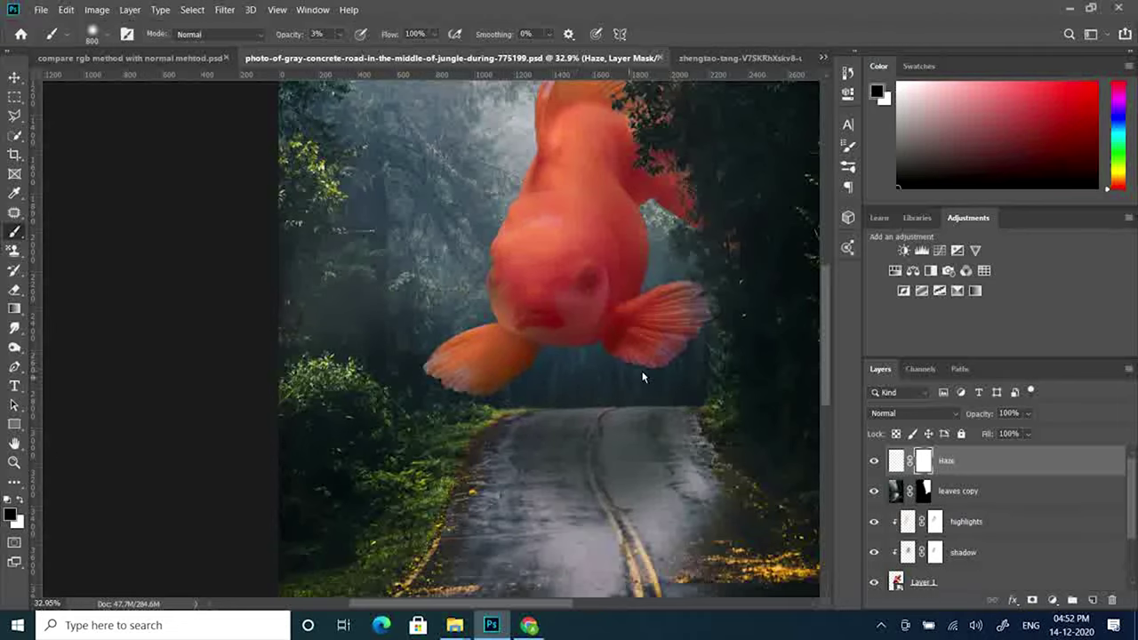
pyautogui.scroll(-3, 643, 376)
pyautogui.scroll(2, 560, 406)
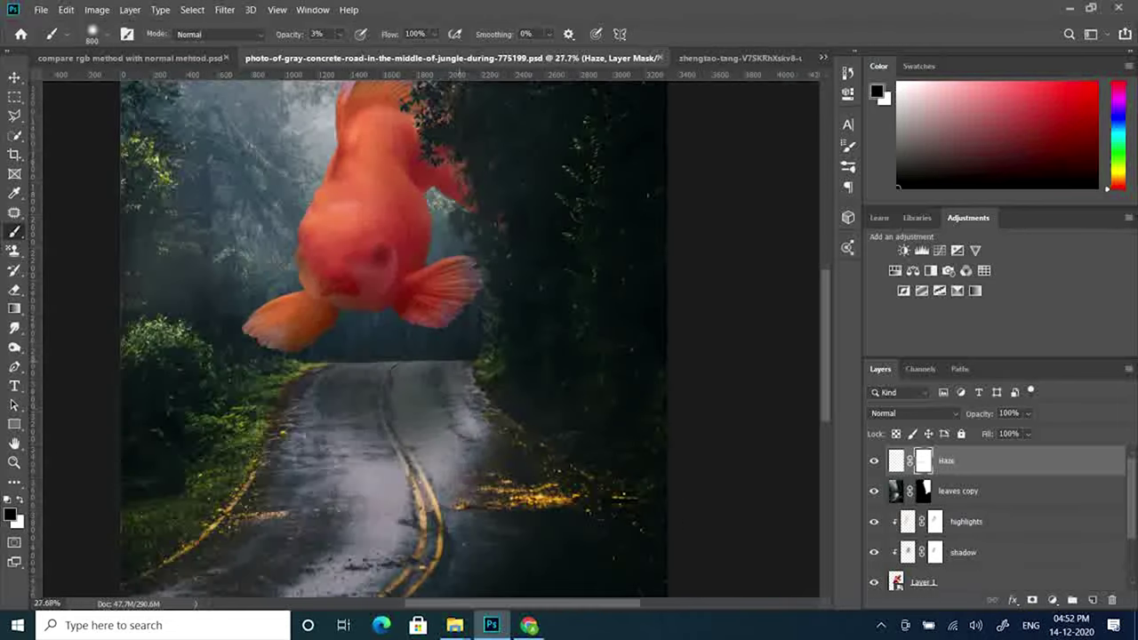
pyautogui.click(872, 522)
pyautogui.click(873, 552)
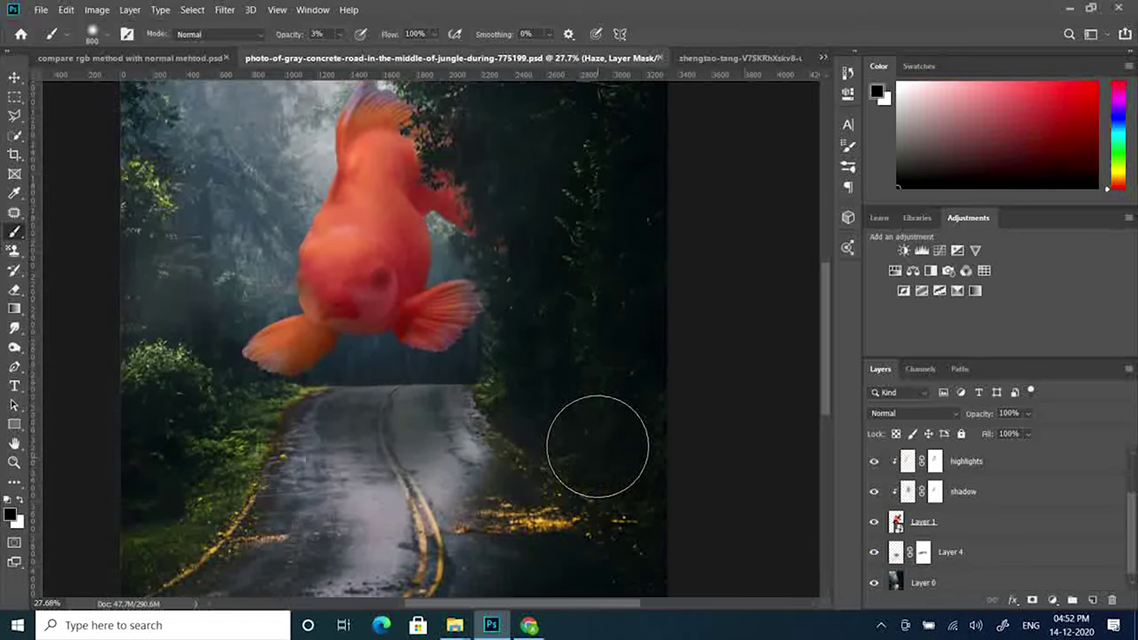
pyautogui.keyDown('alt'); pyautogui.scroll(-3, 596, 444); pyautogui.keyUp('alt')
pyautogui.hotkey('ctrl', 's')
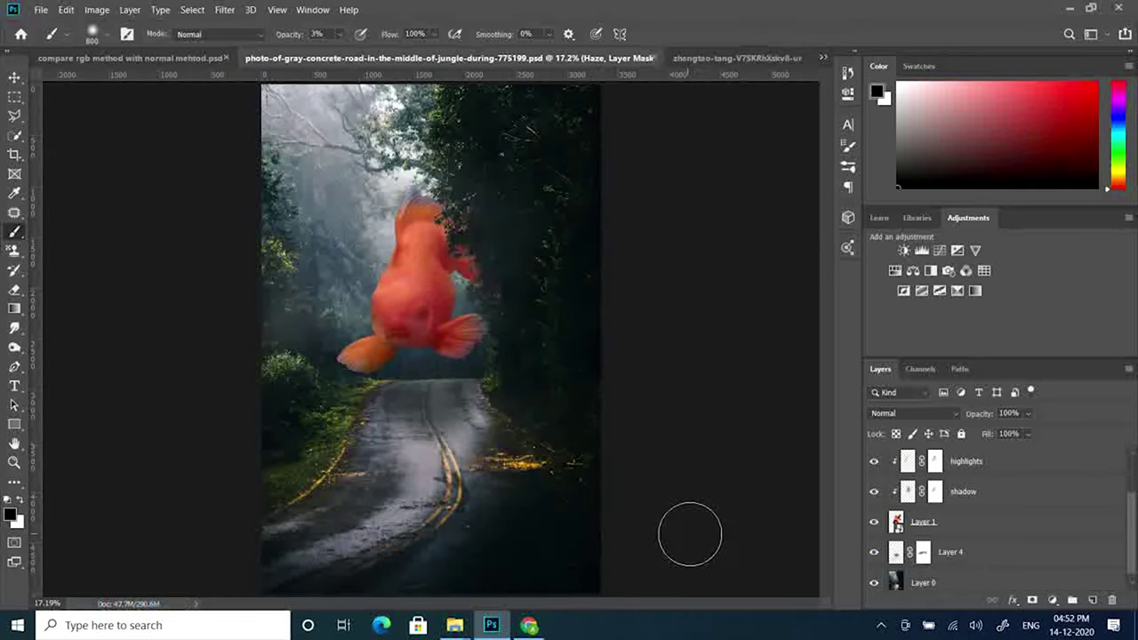
# - Set the highlights layer's blend mode to Color Dodge
pyautogui.click(961, 464)
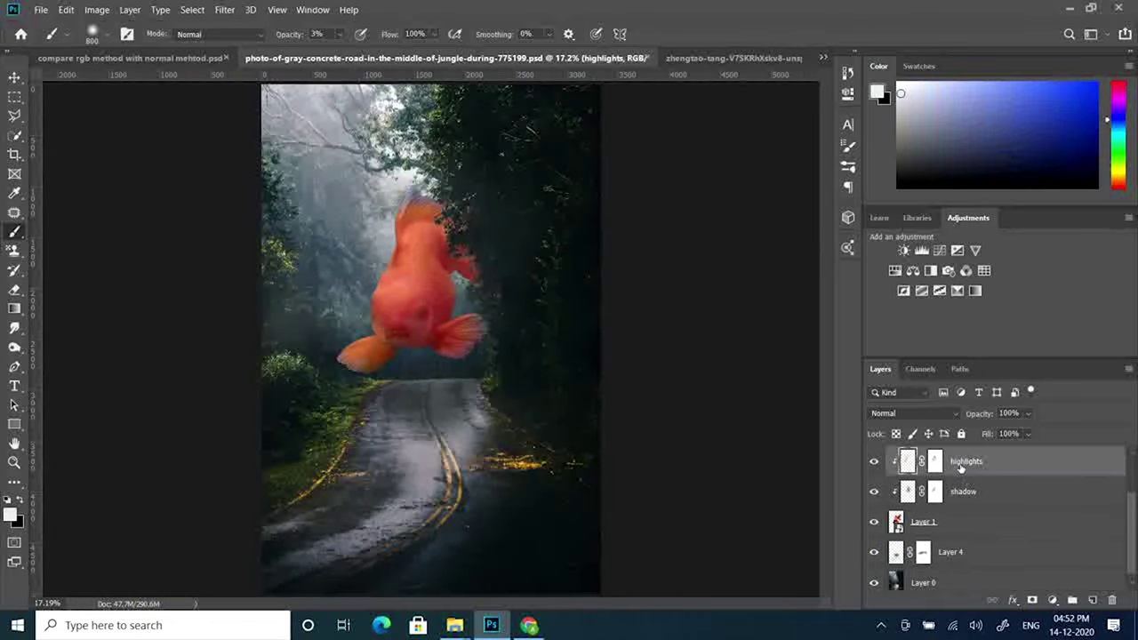
pyautogui.click(914, 415)
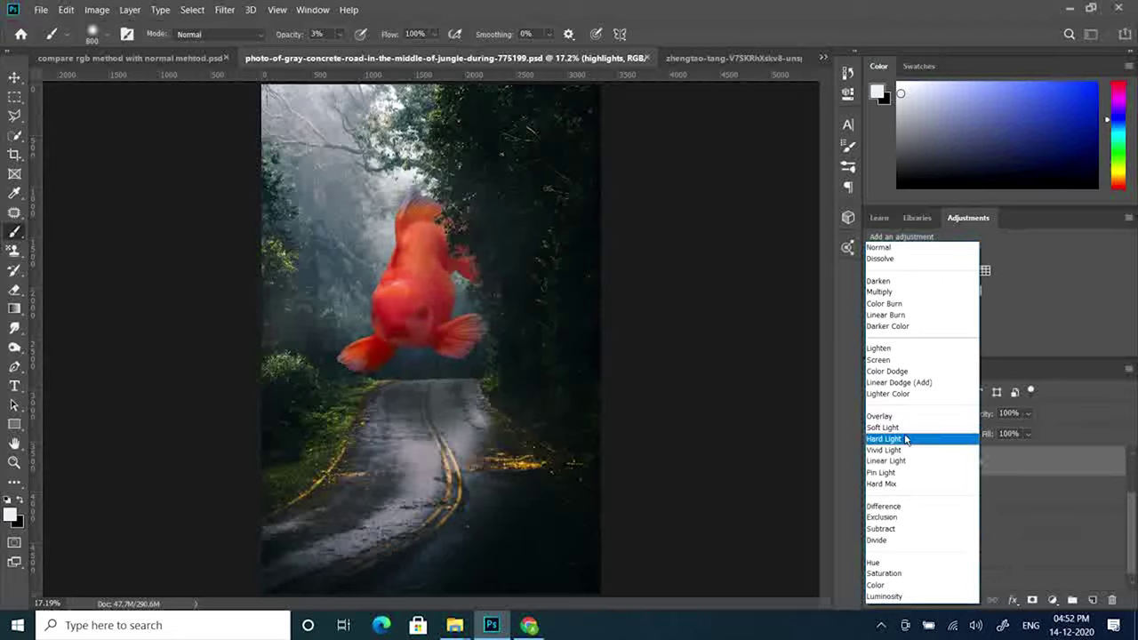
pyautogui.click(905, 372)
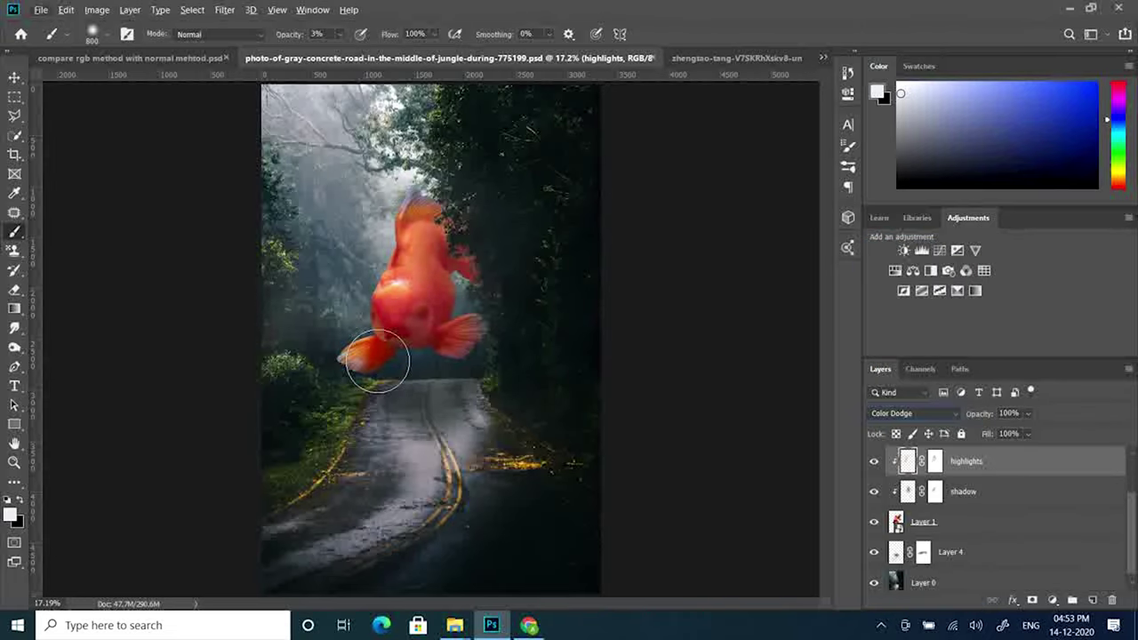
pyautogui.moveTo(401, 353); pyautogui.dragTo(470, 376)
pyautogui.hotkey('ctrl', '\\')
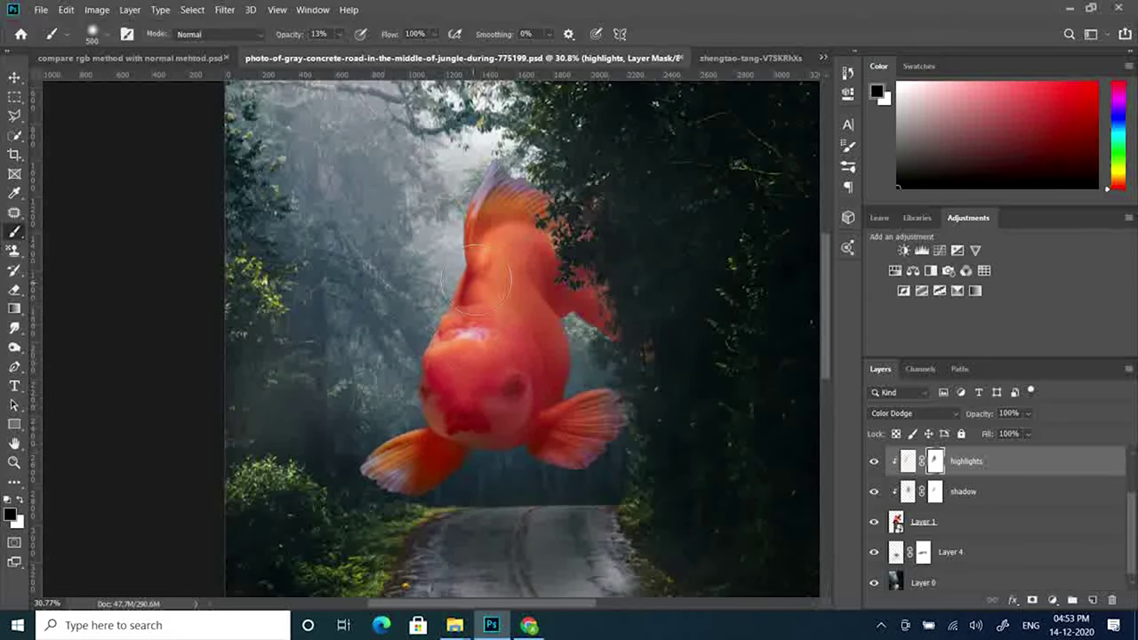
# - Set the shadow layer's blend mode to Multiply
pyautogui.click(969, 490)
pyautogui.click(914, 413)
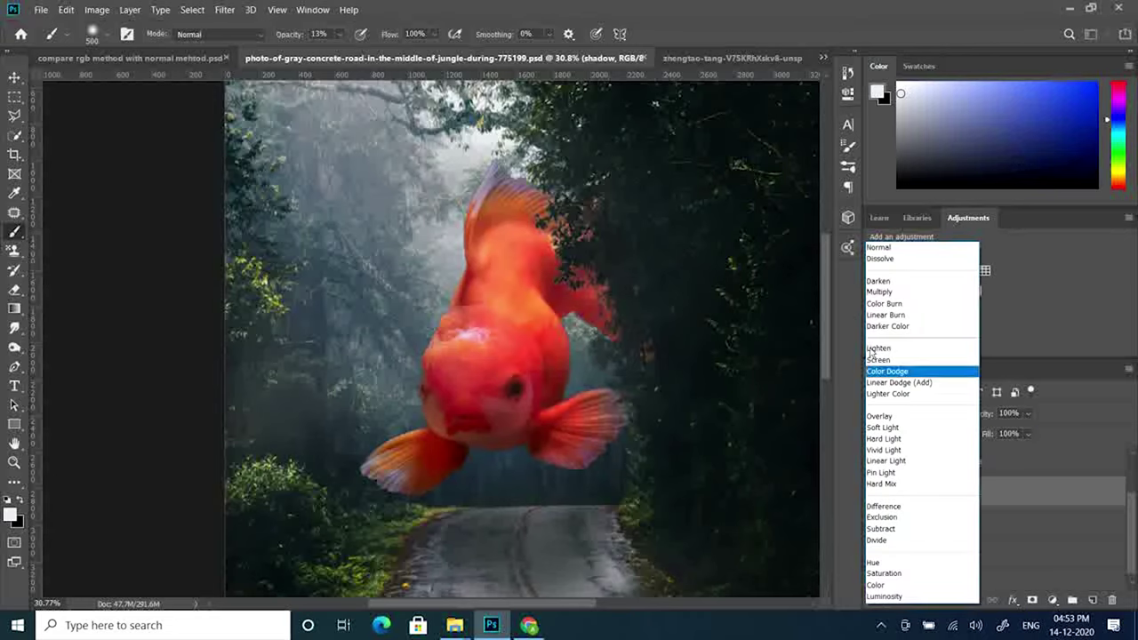
pyautogui.click(889, 292)
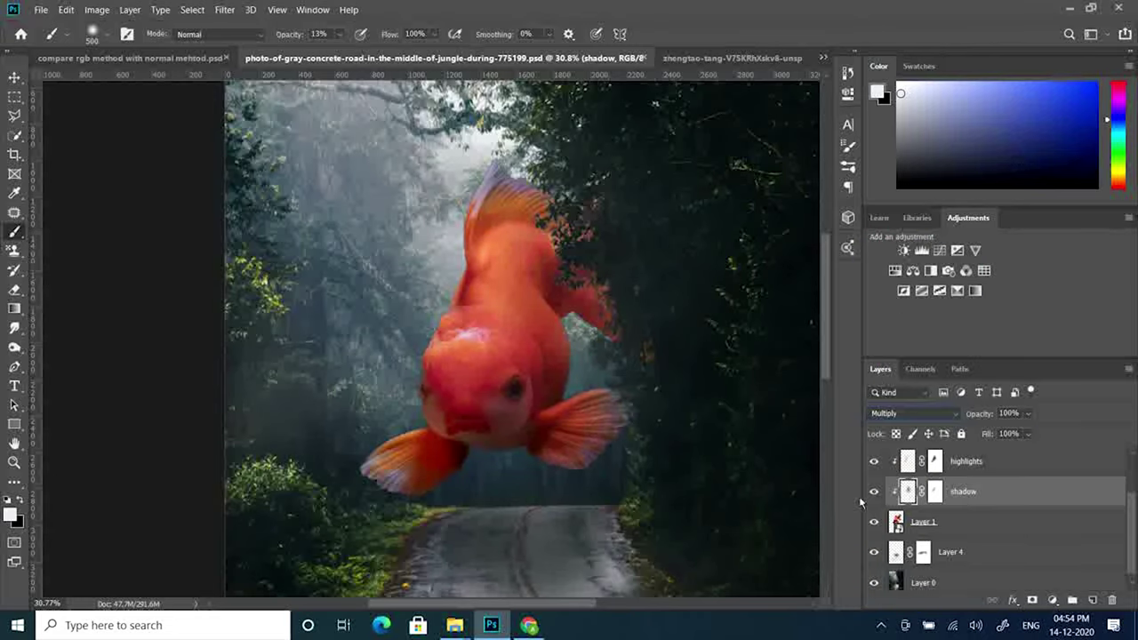
# - Zoom in on the fish's mouth and paint shadow below the mouth above the fin
pyautogui.press('z')
pyautogui.moveTo(450, 456); pyautogui.dragTo(533, 456)
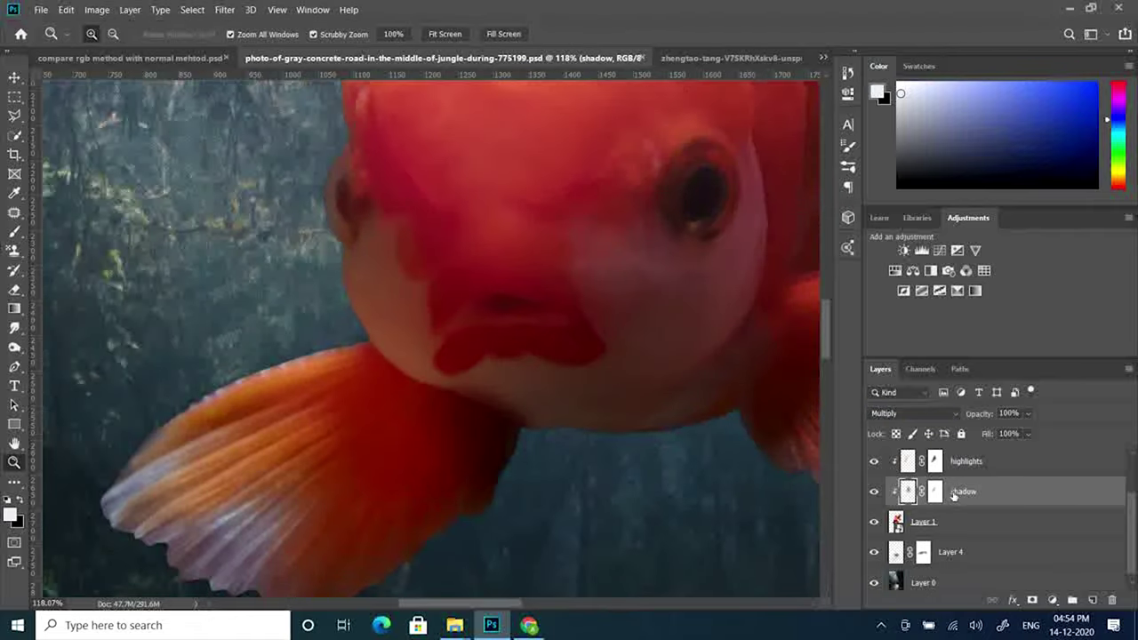
pyautogui.press('b')
pyautogui.moveTo(414, 490); pyautogui.dragTo(447, 424)
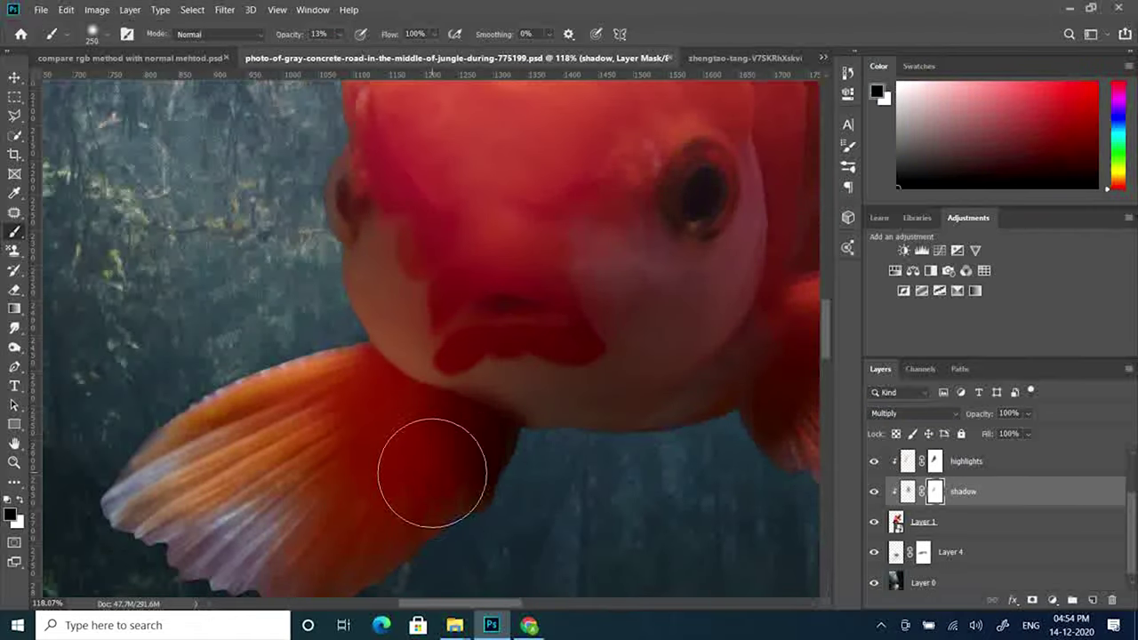
pyautogui.scroll(-3, 447, 424)
pyautogui.scroll(-3, 533, 436)
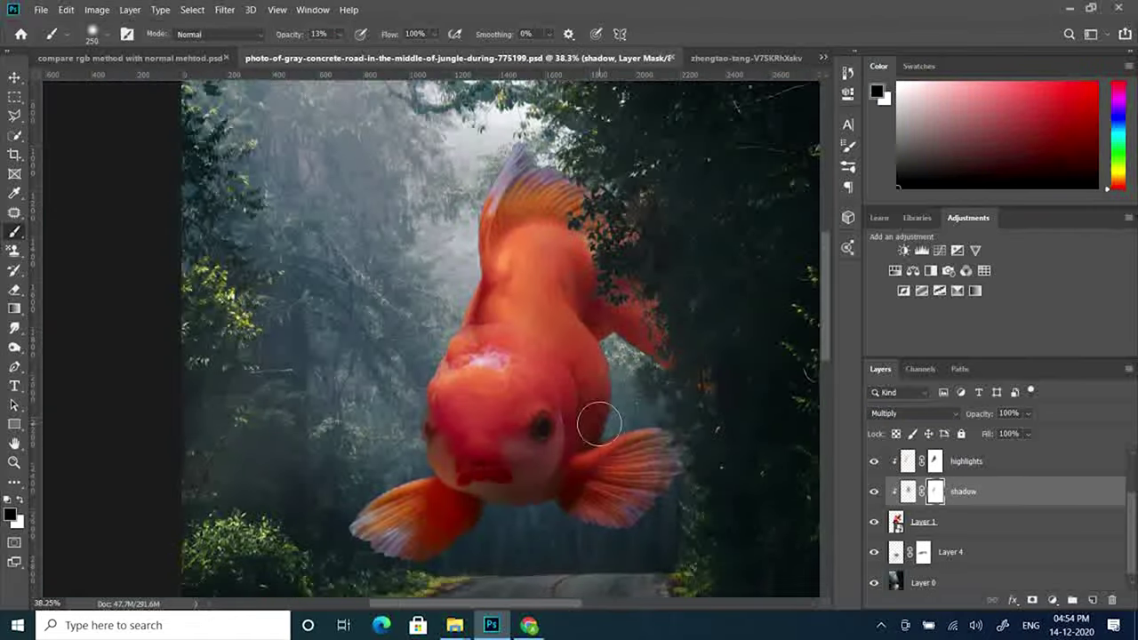
pyautogui.scroll(4, 597, 418)
pyautogui.scroll(-3, 567, 470)
pyautogui.scroll(2, 609, 480)
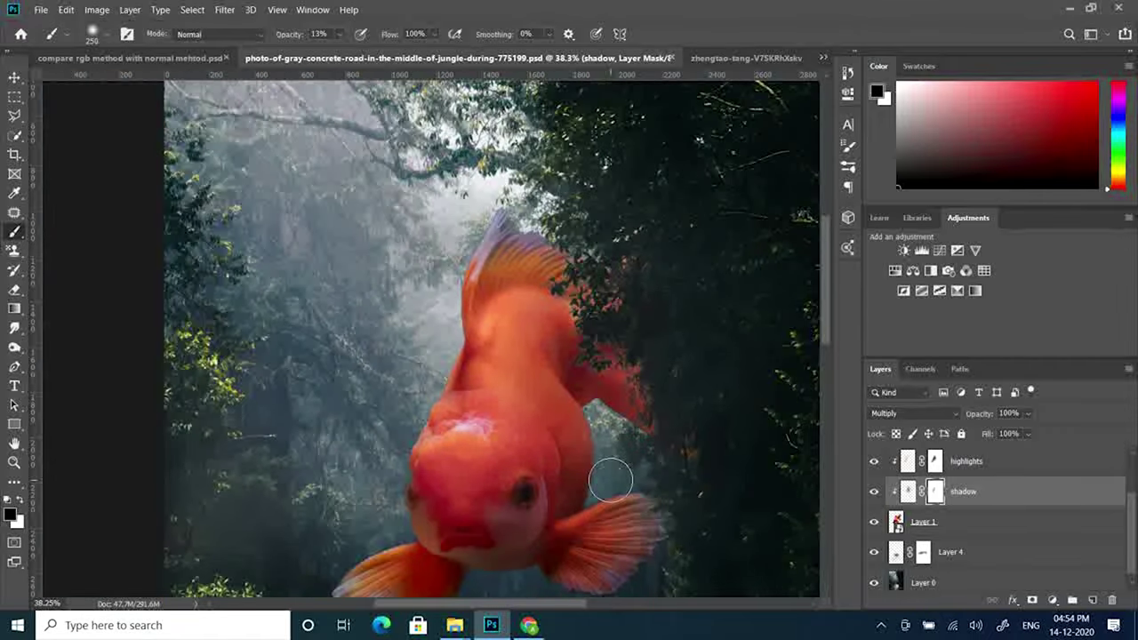
pyautogui.scroll(2, 607, 443)
pyautogui.scroll(1, 607, 443)
# - Sample red from the goldfish's body and deepen the red shading along the body
pyautogui.keyDown('alt'); pyautogui.click(481, 398); pyautogui.keyUp('alt')
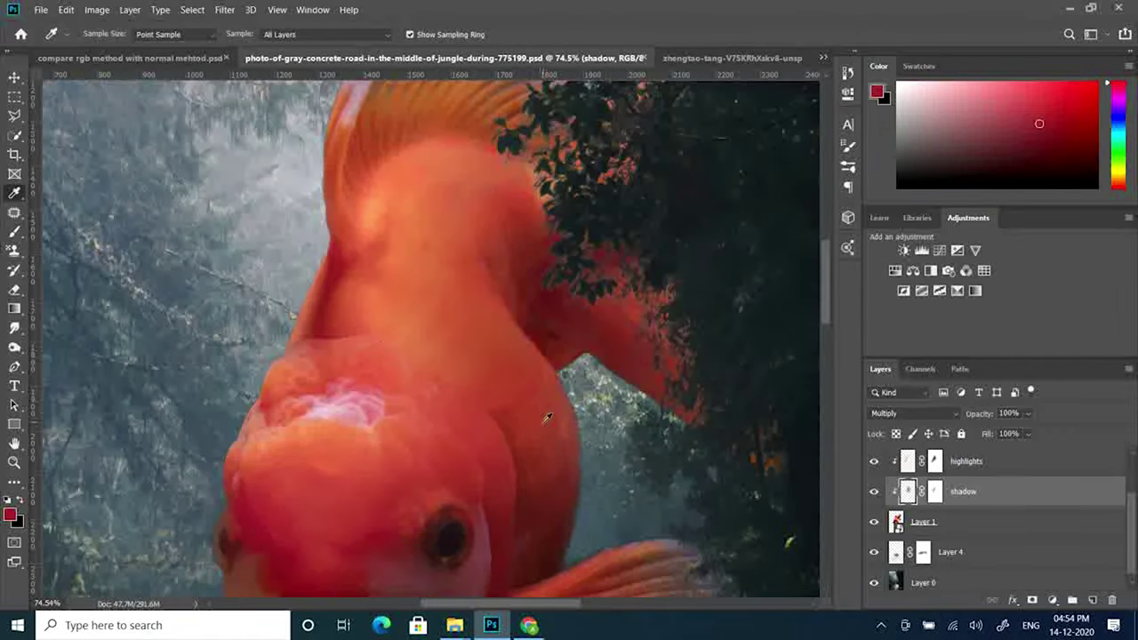
pyautogui.scroll(-2, 481, 398)
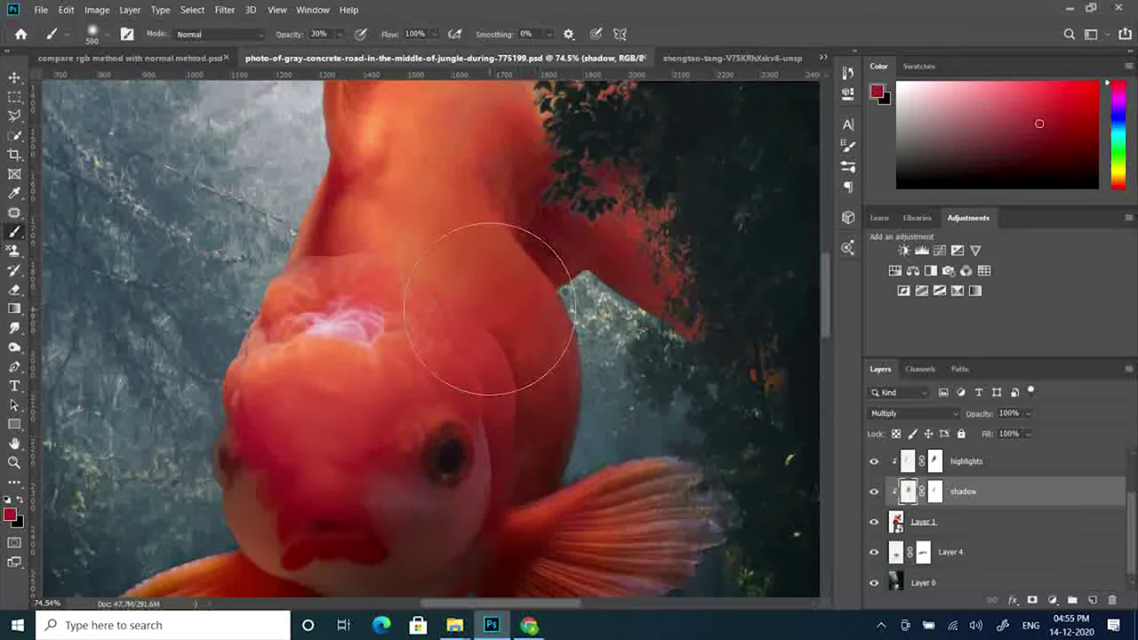
pyautogui.scroll(-2, 489, 418)
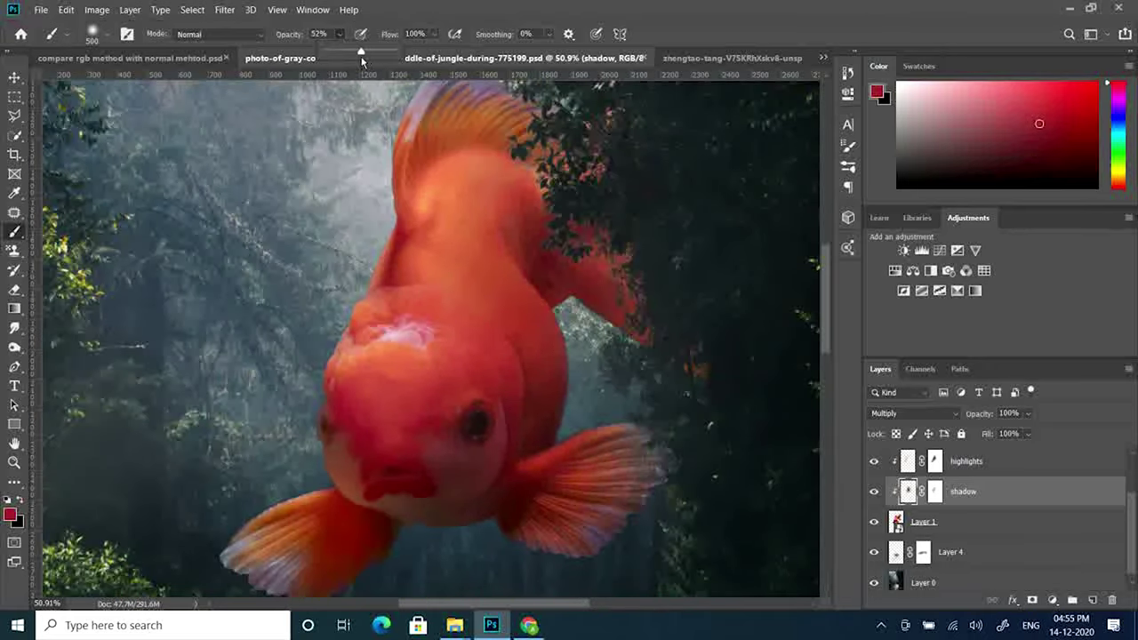
pyautogui.scroll(-2, 568, 368)
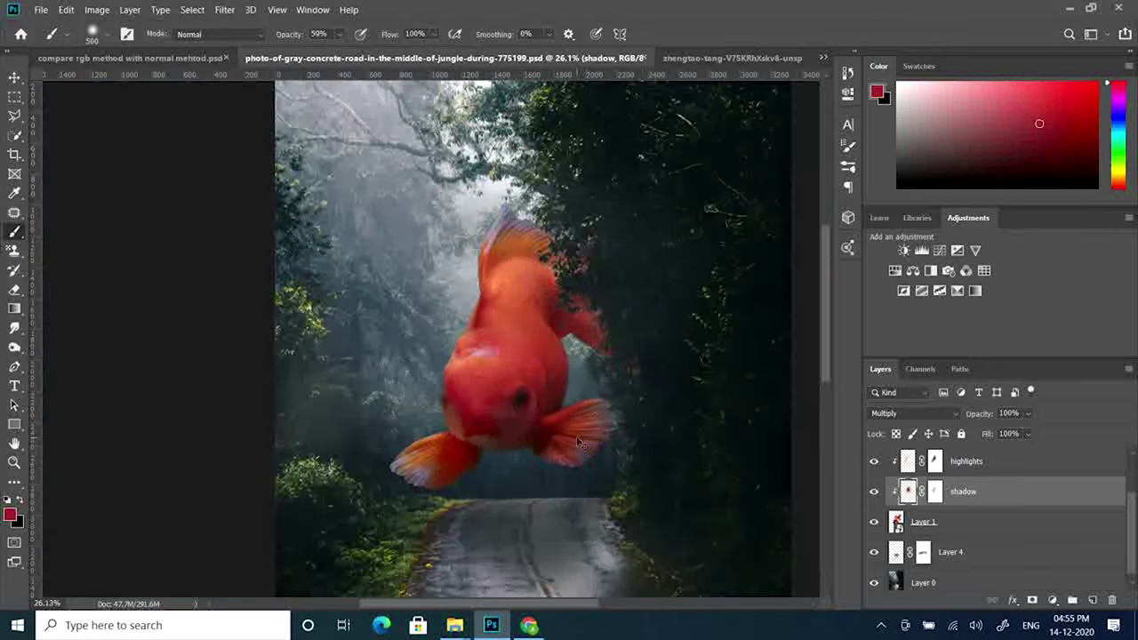
pyautogui.scroll(1, 577, 436)
pyautogui.scroll(-1, 577, 436)
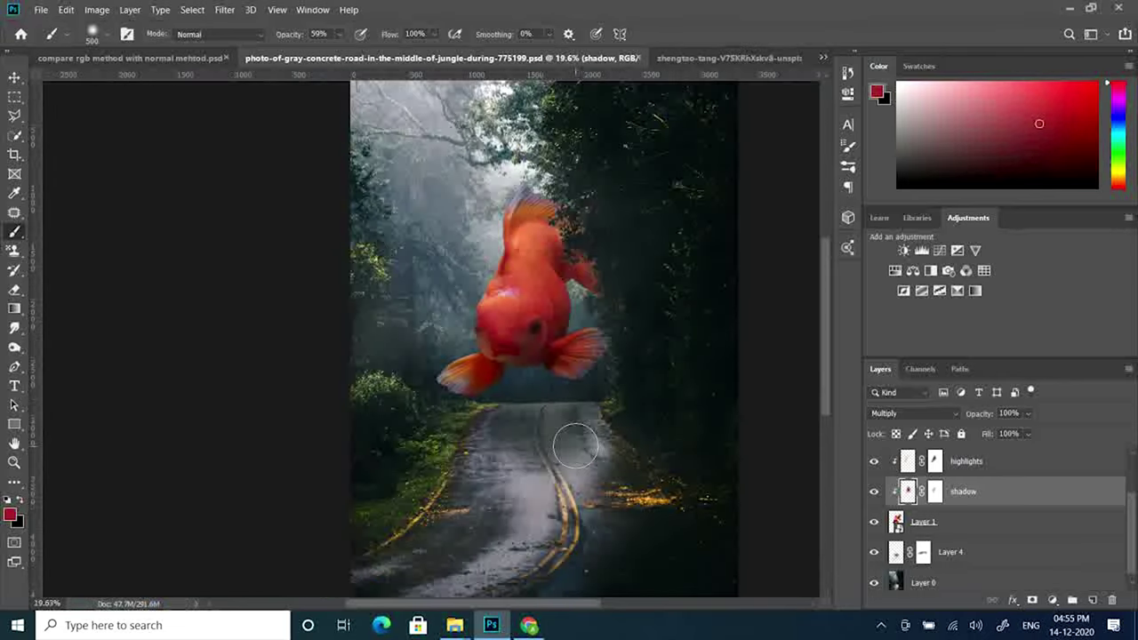
pyautogui.scroll(1, 579, 445)
pyautogui.scroll(-1, 578, 441)
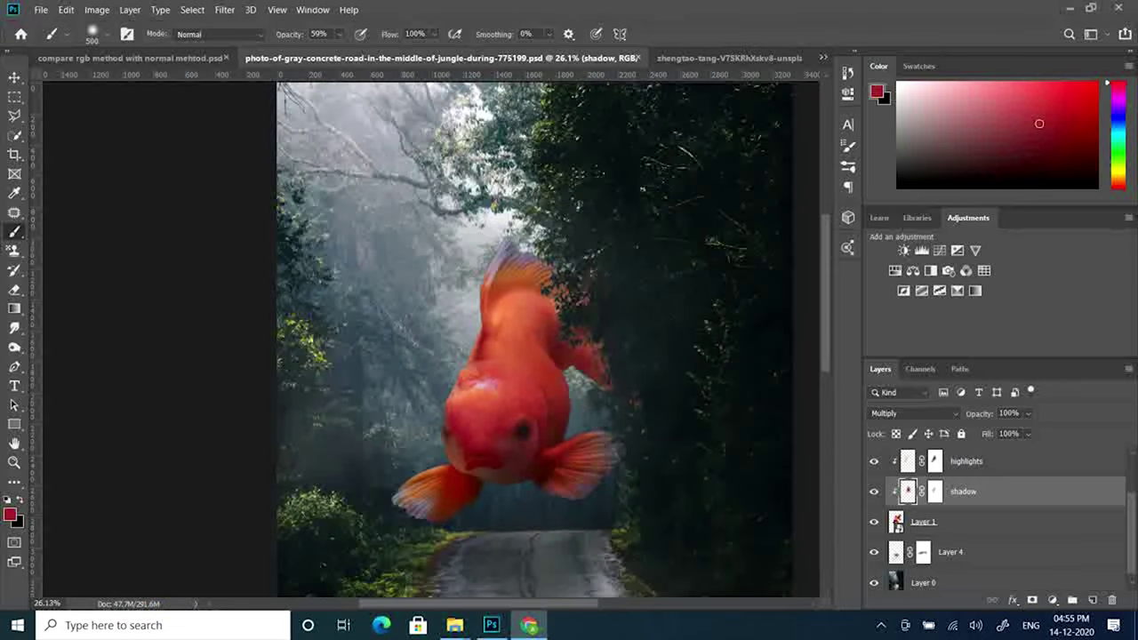